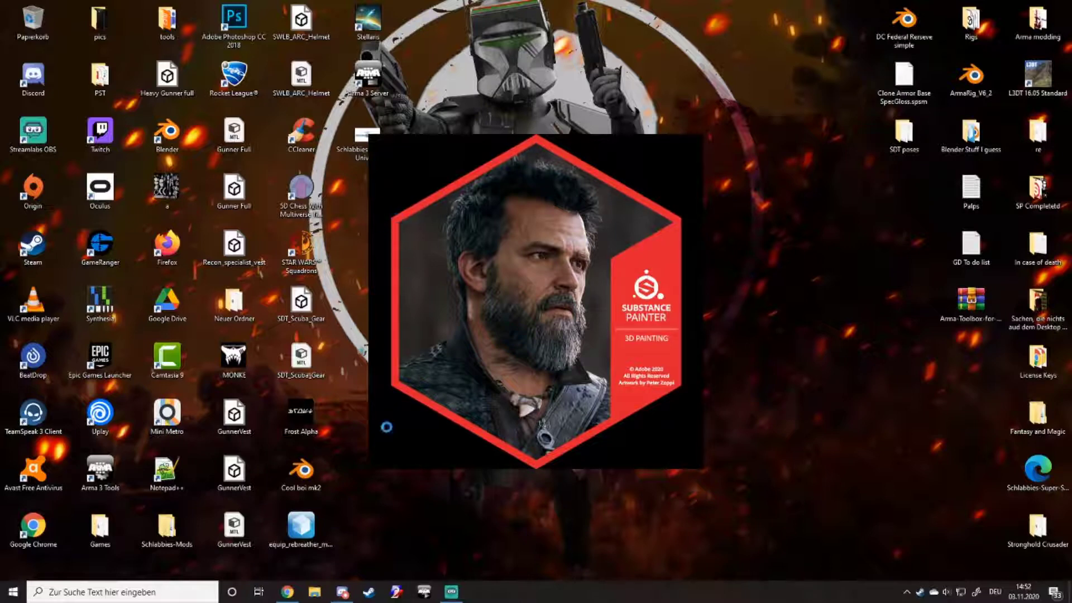
- Switch to Discord, read through the direct-message conversation about the tutorial request, and minimize the window
click(342, 591)
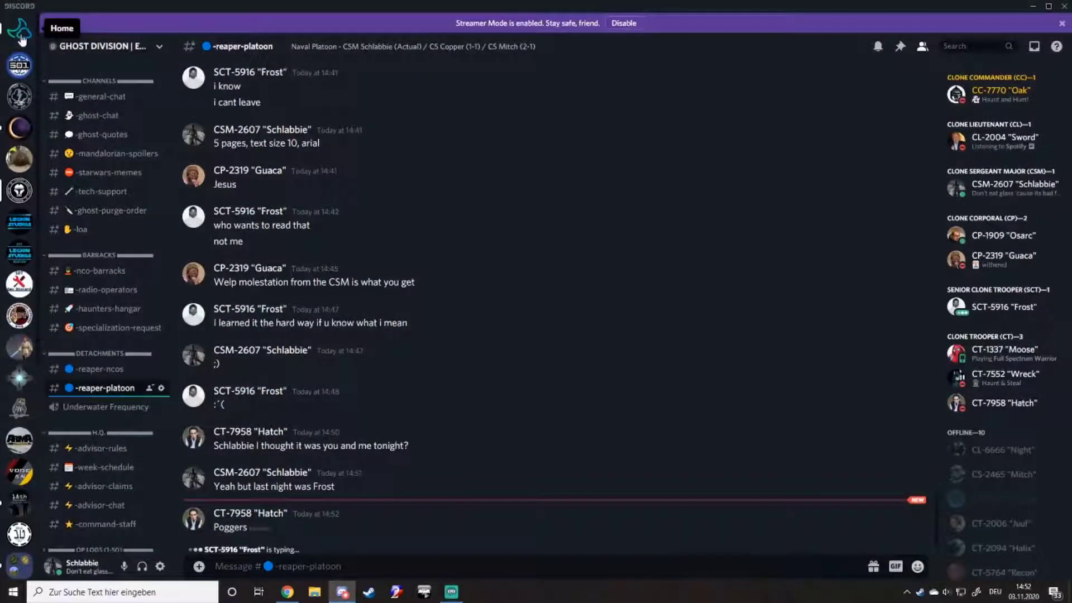
click(19, 29)
click(235, 518)
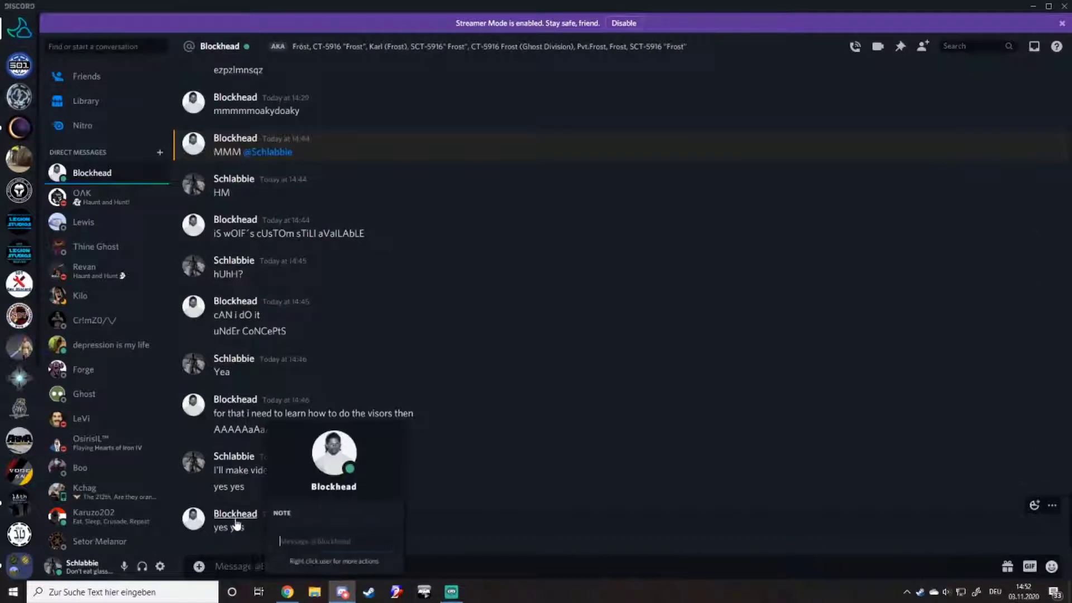
click(566, 484)
scroll(560, 491, up, 5)
scroll(560, 495, down, 5)
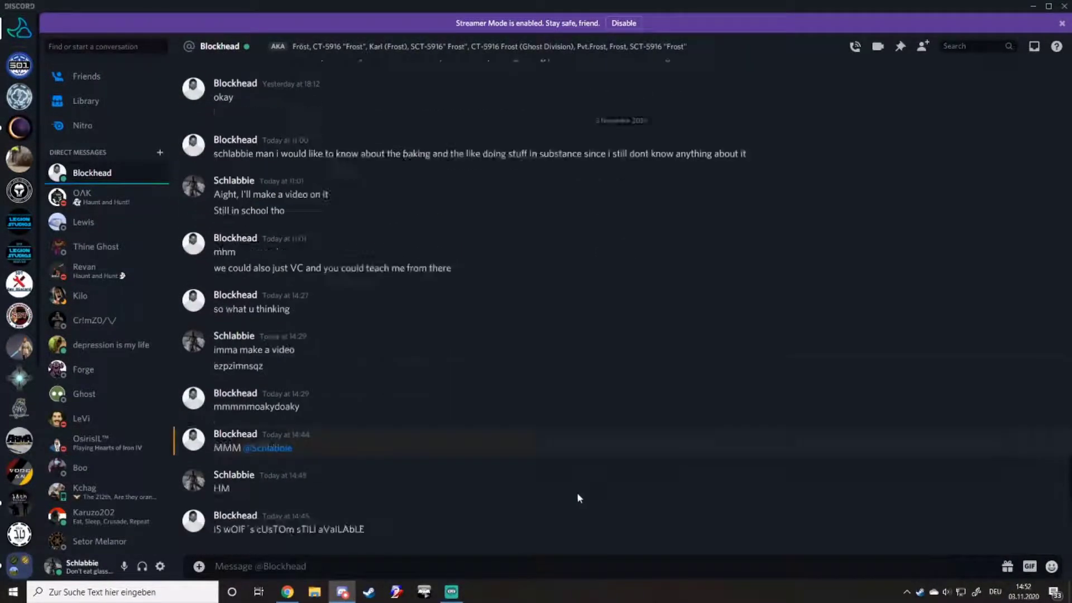
click(1031, 6)
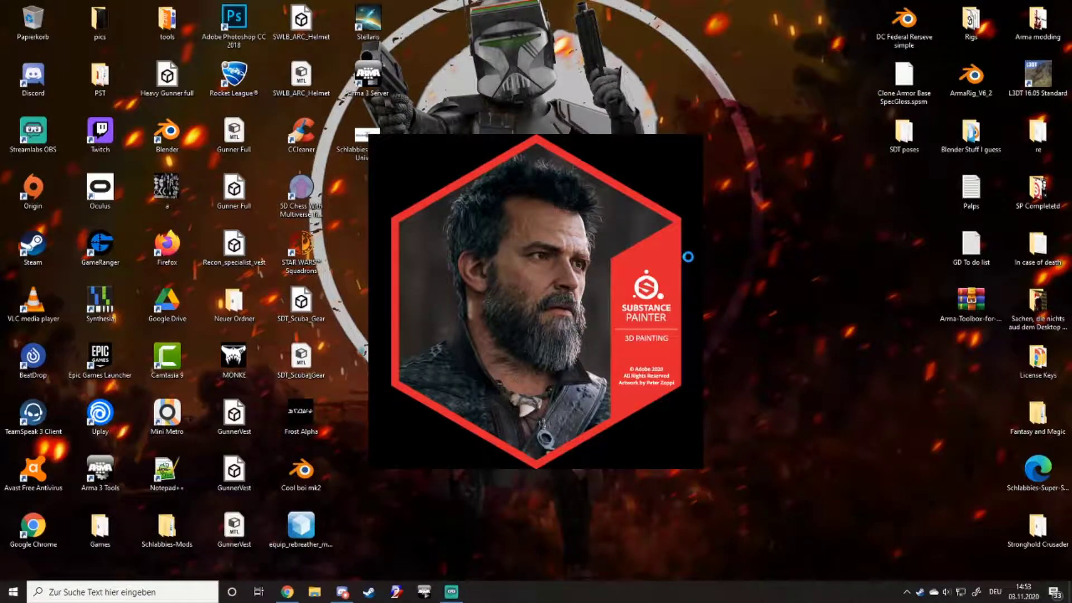
click(946, 591)
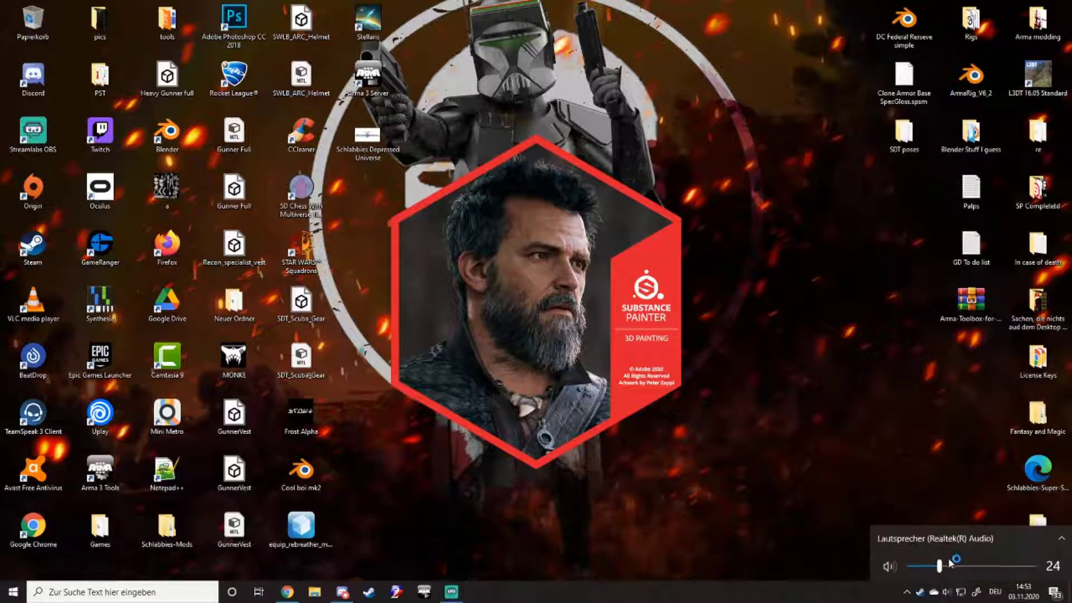
click(954, 538)
click(955, 515)
click(868, 383)
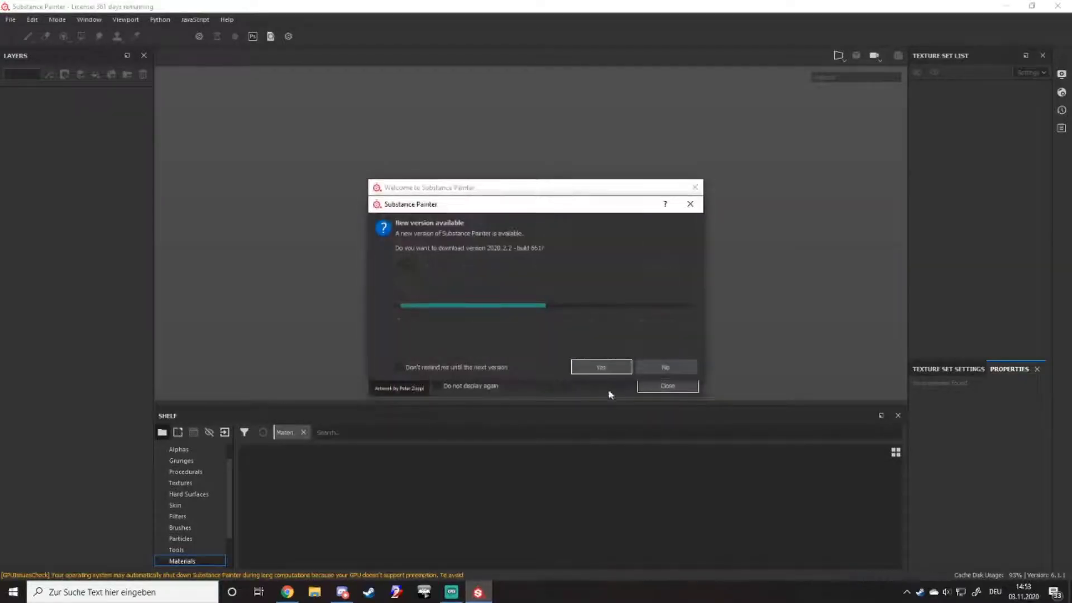
- Decline the new version download and dismiss the welcome window
click(665, 369)
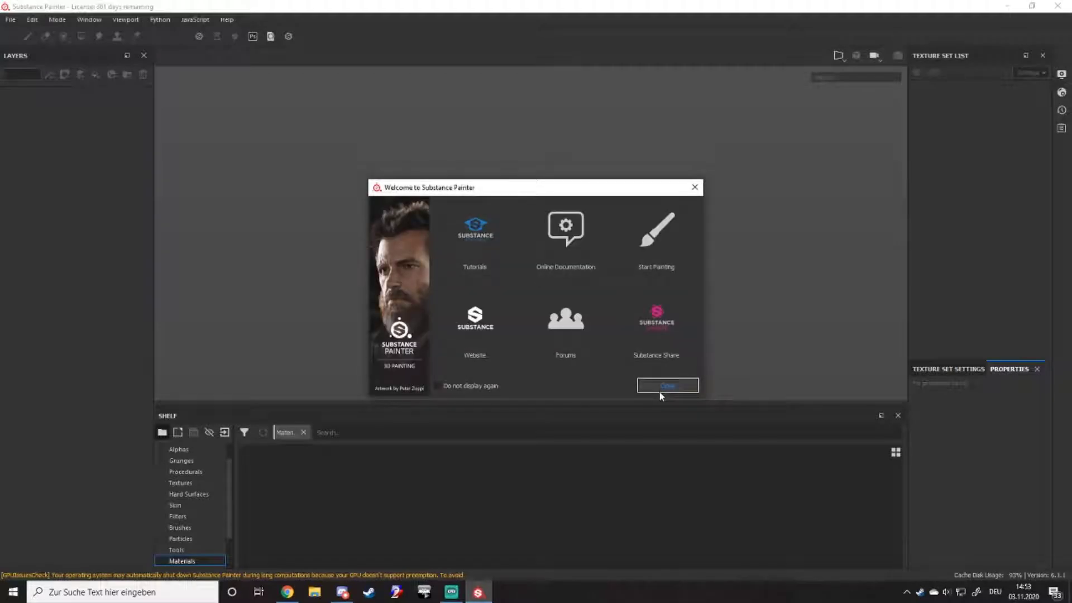
click(667, 385)
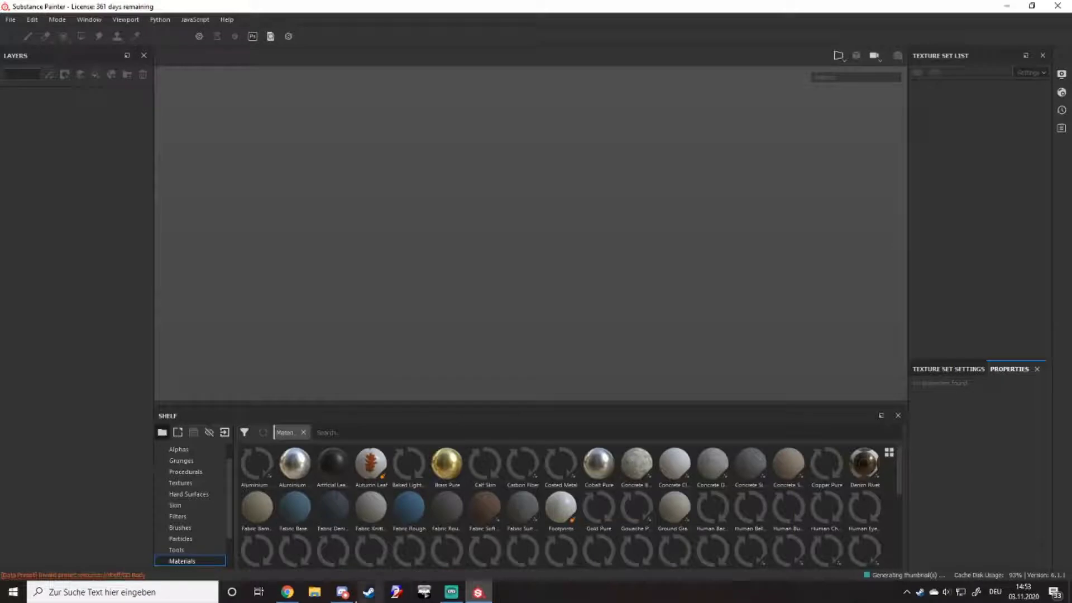
mouse_move(354, 600)
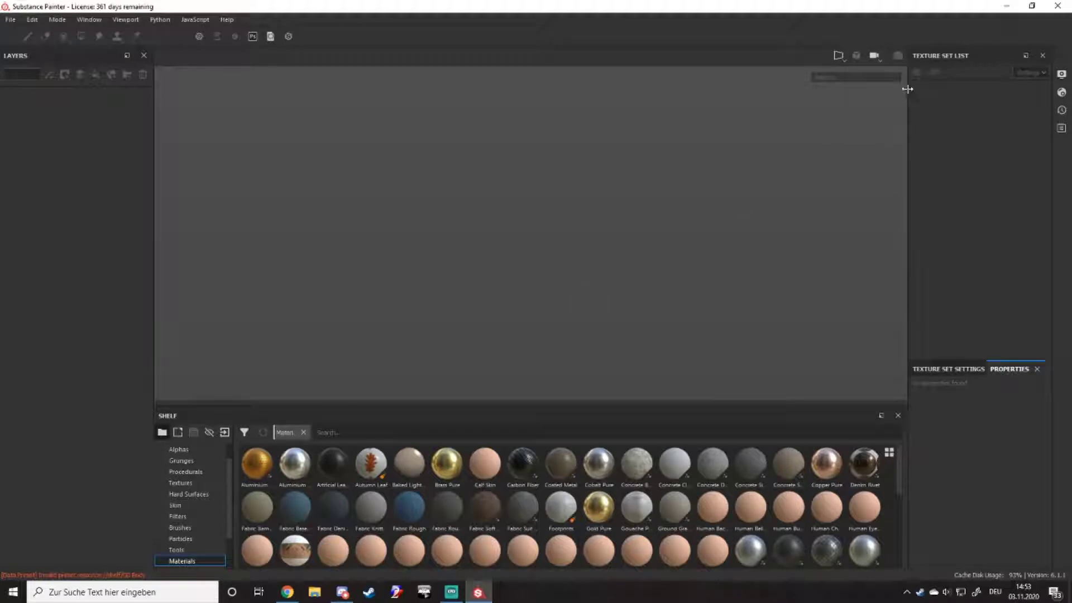
drag(907, 114, 984, 124)
click(948, 368)
click(1009, 369)
click(10, 20)
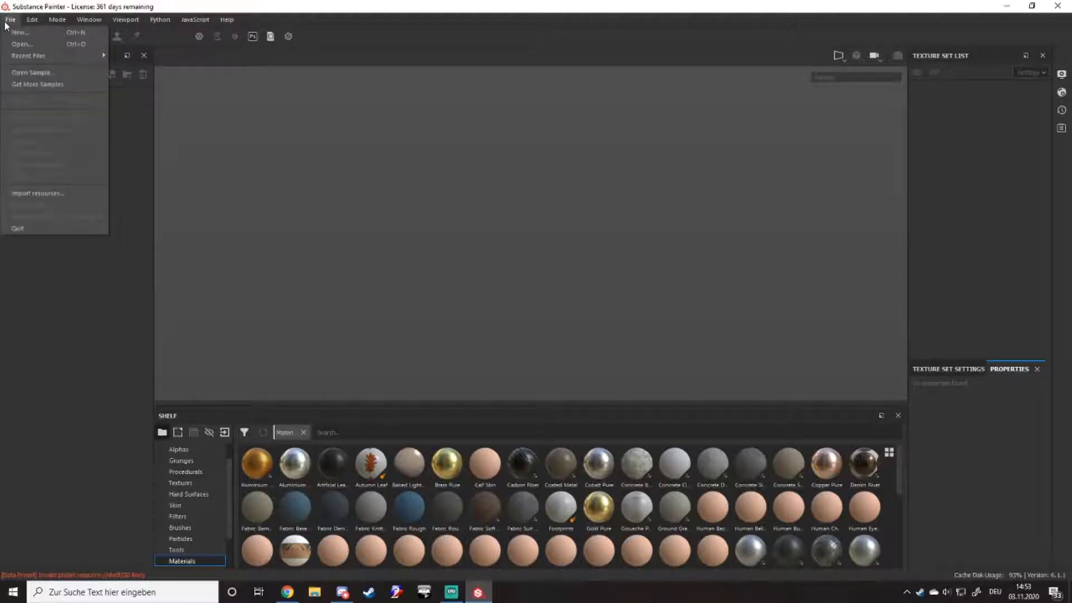
click(17, 33)
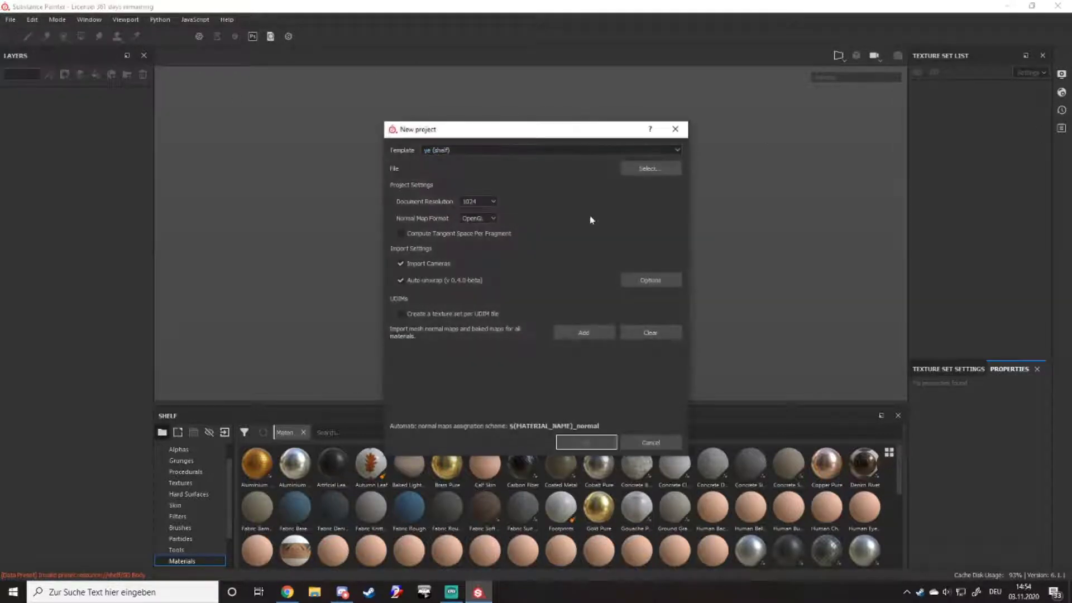
click(674, 129)
- Start a new project and set its document resolution to 2048
click(10, 19)
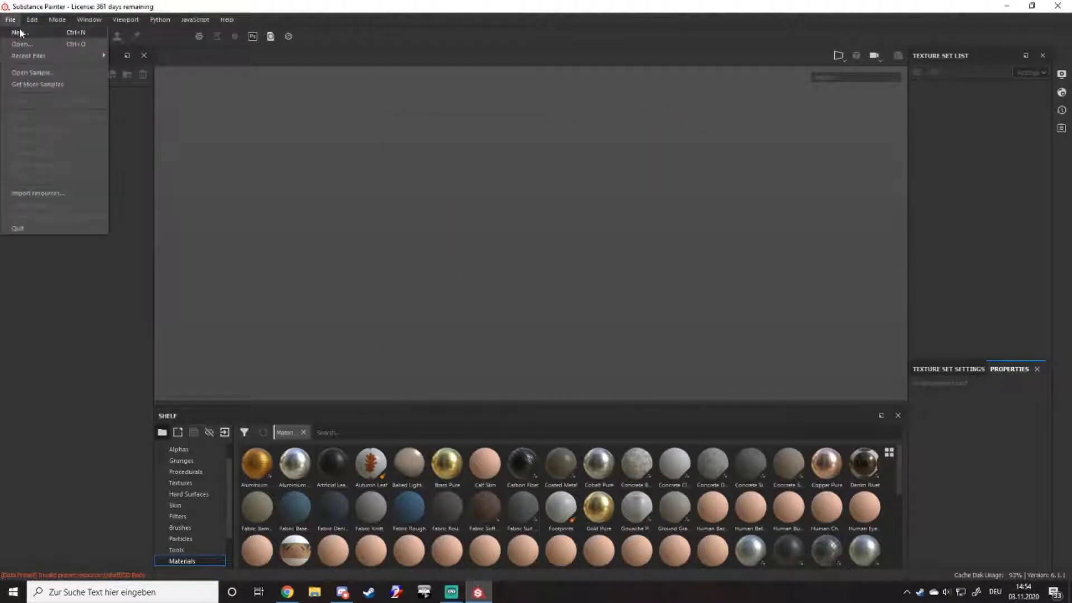
click(84, 33)
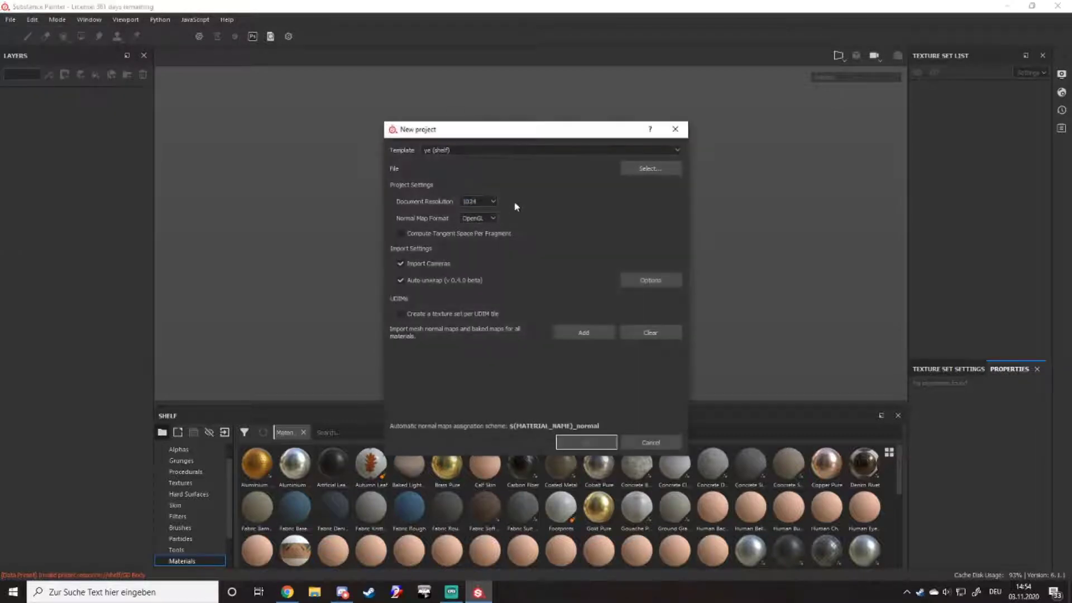
click(481, 200)
click(490, 243)
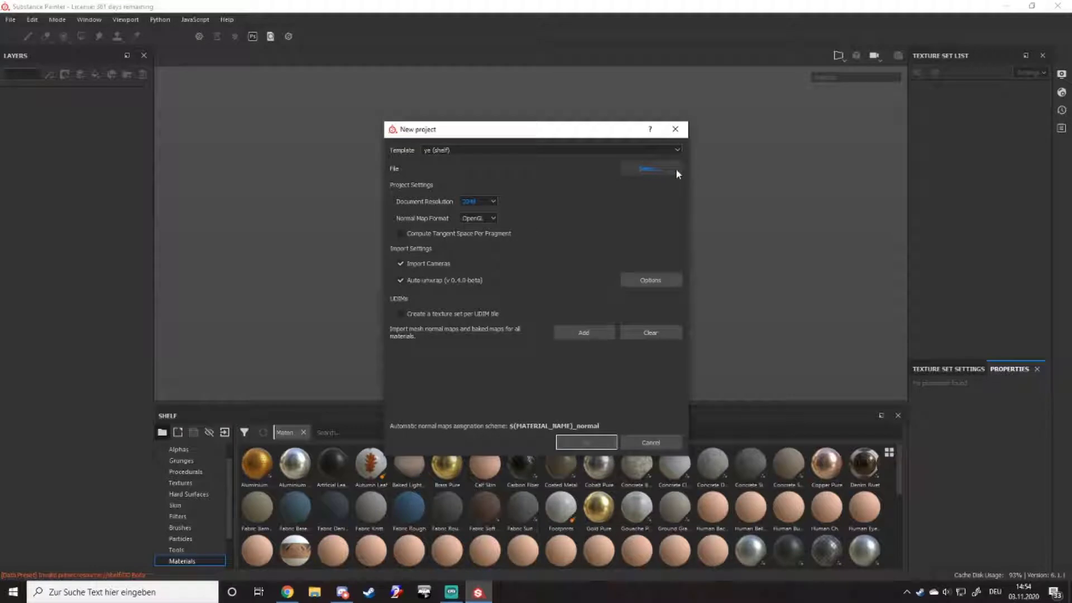
- Choose the P2 mesh from the Downloads folder and create the project with it
click(676, 171)
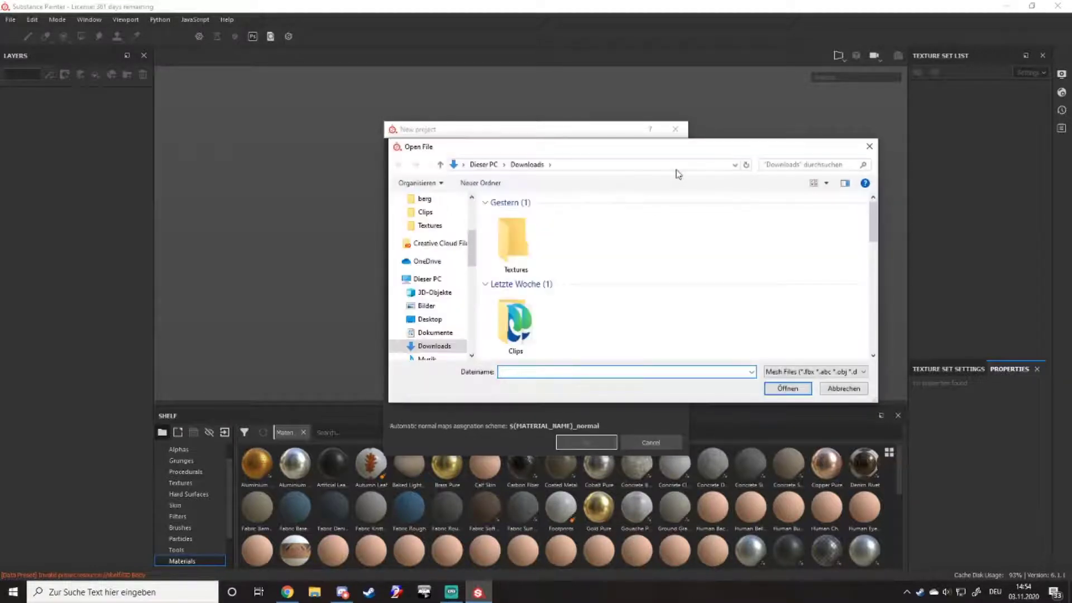
scroll(614, 302, down, 5)
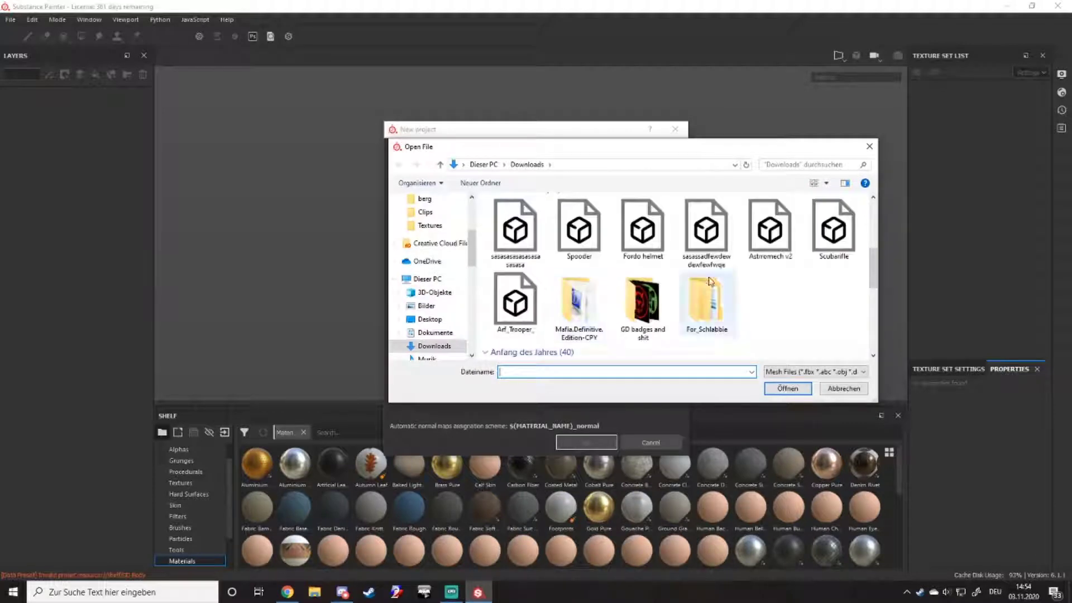
click(797, 304)
drag(873, 268, 877, 312)
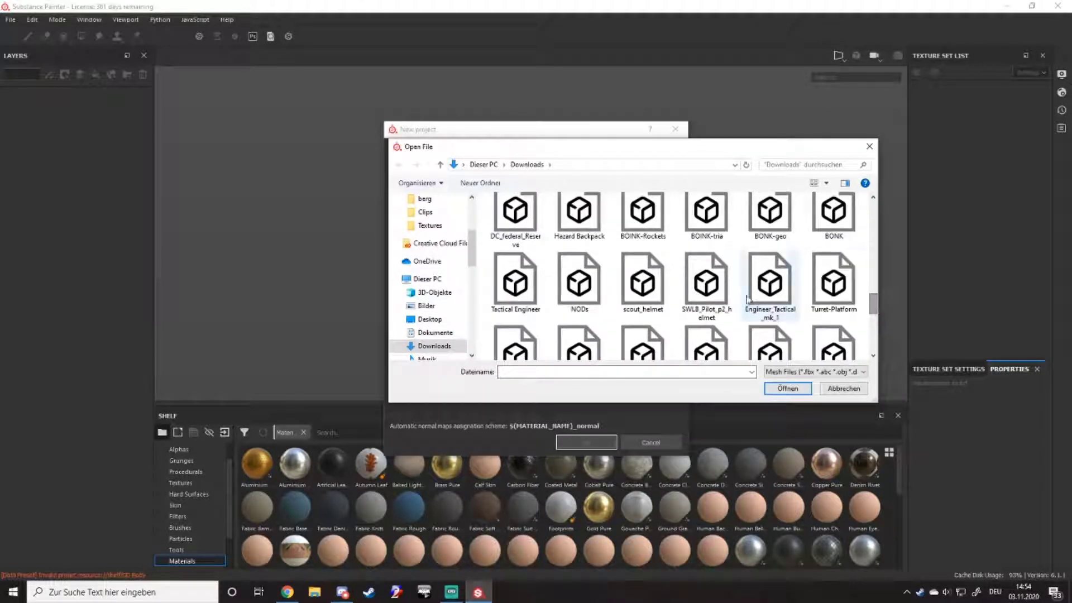
scroll(748, 299, up, 1)
scroll(760, 294, down, 2)
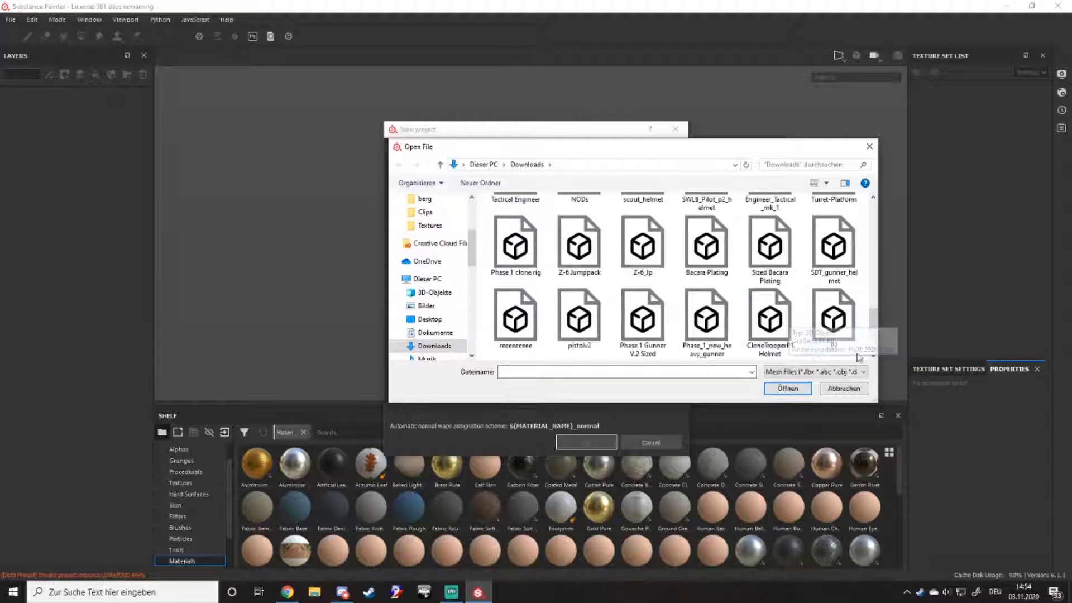
scroll(800, 359, down, 1)
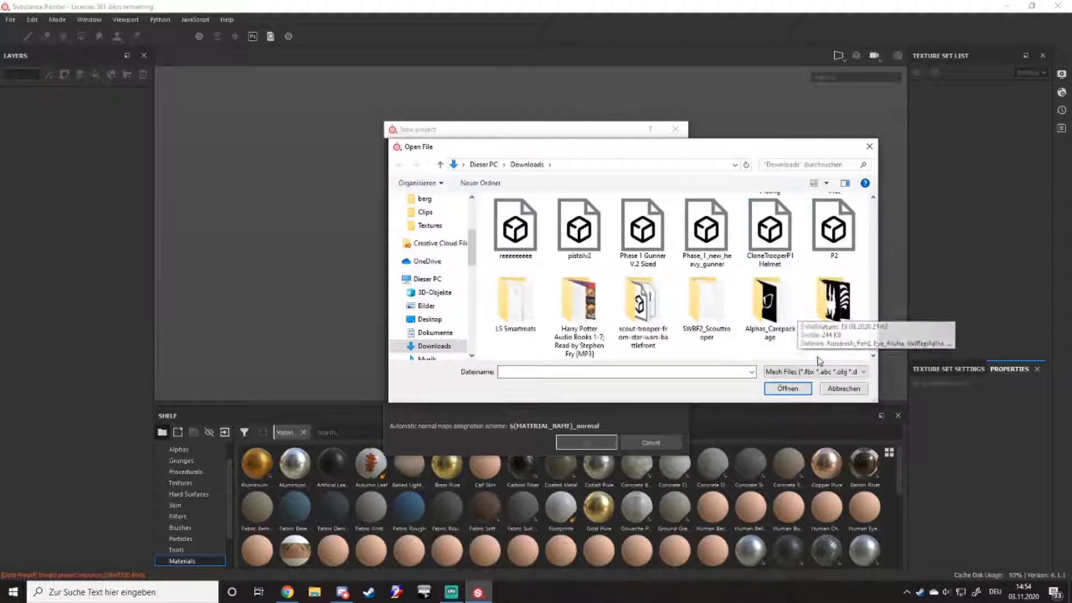
click(833, 229)
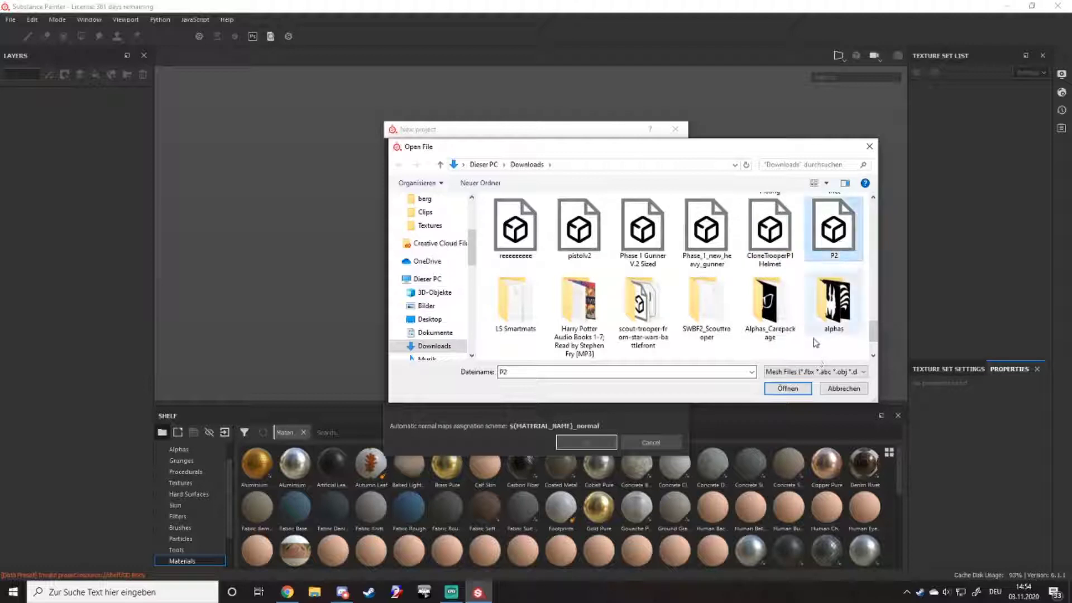
click(787, 388)
click(585, 442)
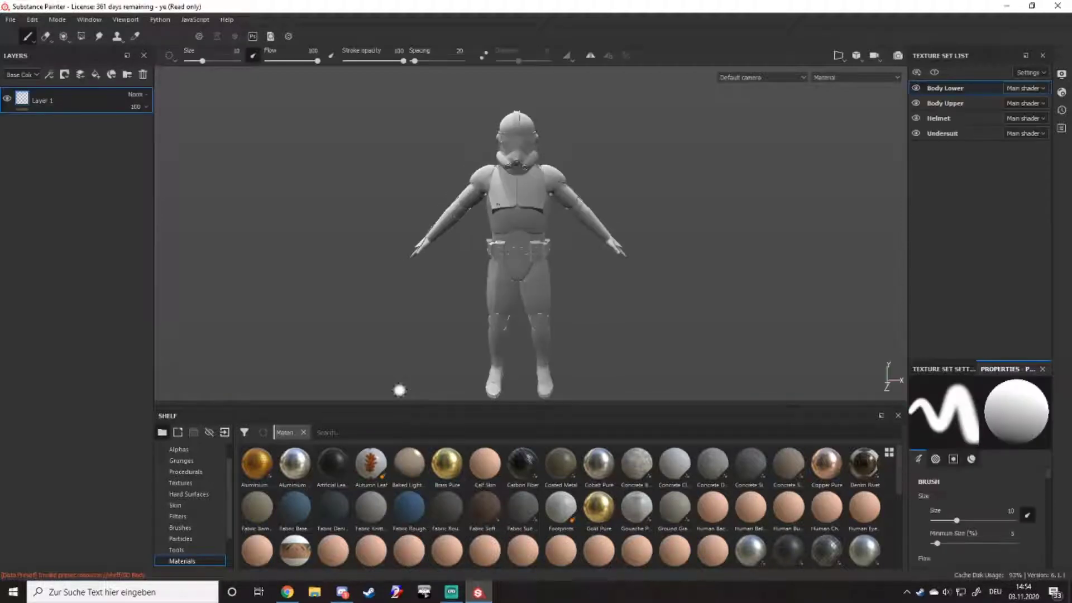
- Examine the imported clone trooper's helmet and torso up close, checking the brush preview on the visor
alt+middle_drag(572, 190, 525, 230)
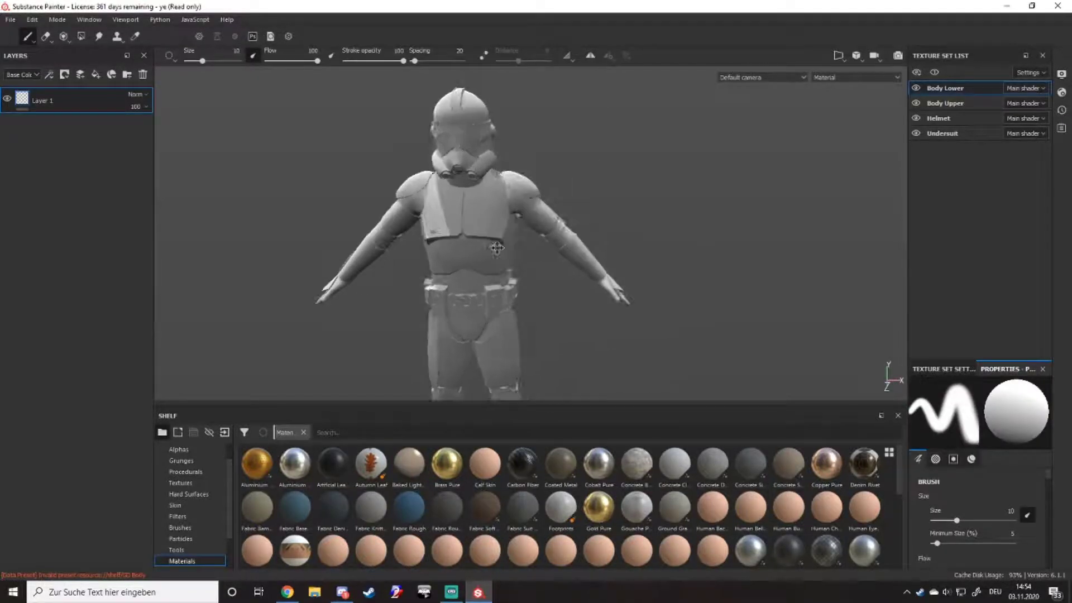
scroll(530, 217, up, 3)
mouse_move(336, 247)
alt+mouse_down()
mouse_move(378, 231)
mouse_move(357, 224)
alt+mouse_up()
alt+middle_drag(424, 190, 466, 326)
scroll(467, 326, up, 4)
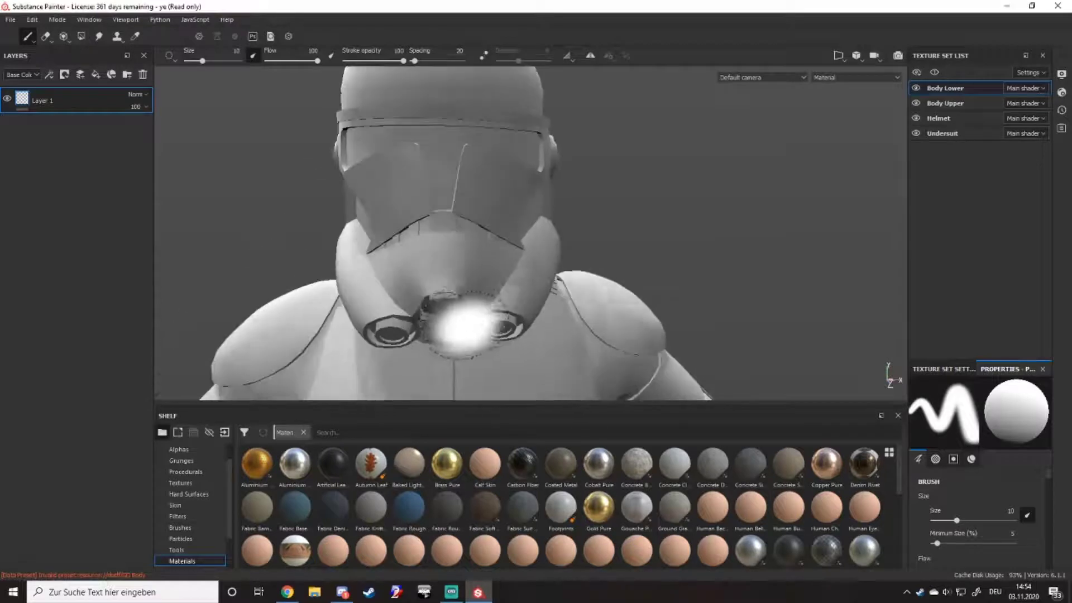
ctrl+right_drag(466, 282, 491, 246)
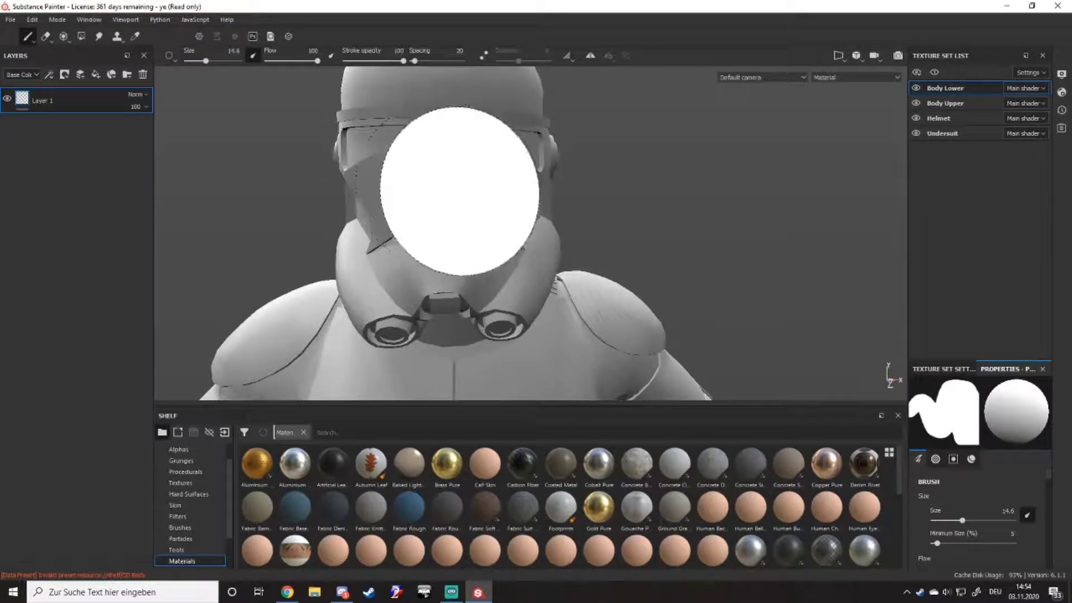
scroll(461, 193, down, 3)
alt+middle_drag(512, 316, 563, 208)
scroll(563, 209, down, 1)
- Select the Helmet texture set and compare the Base Color channel display with the Material display
double_click(940, 119)
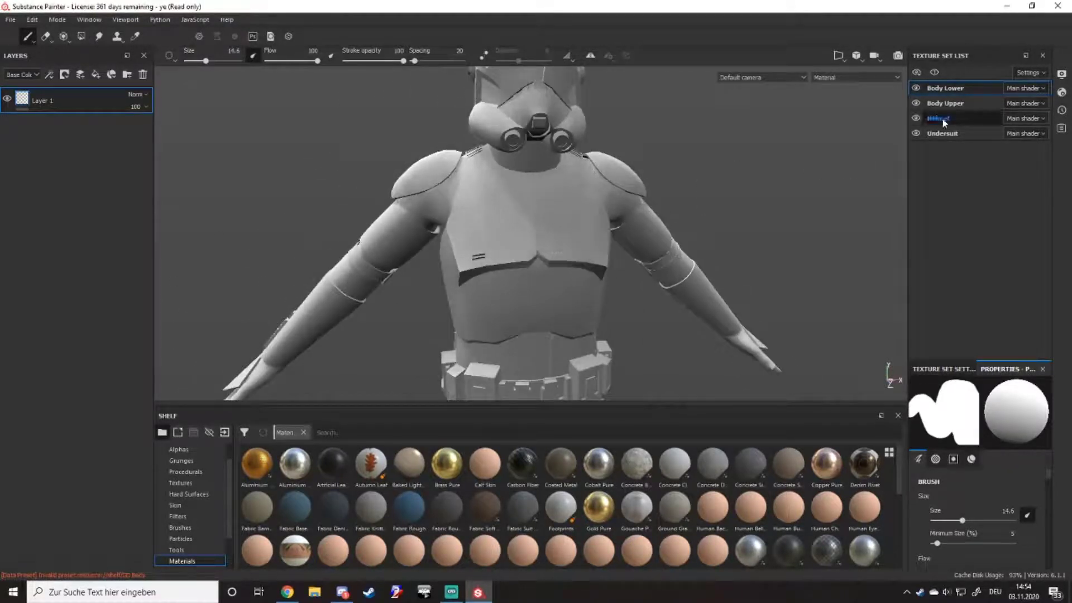
mouse_move(630, 117)
alt+middle_down()
mouse_move(579, 277)
mouse_move(547, 170)
alt+middle_up()
scroll(545, 232, down, 3)
key(c)
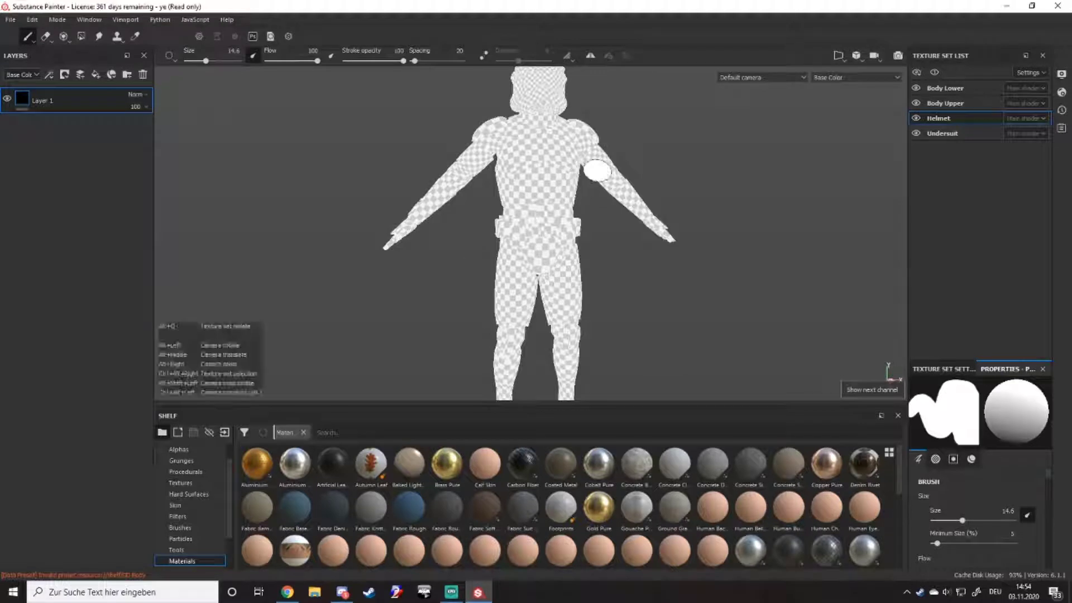
key(m)
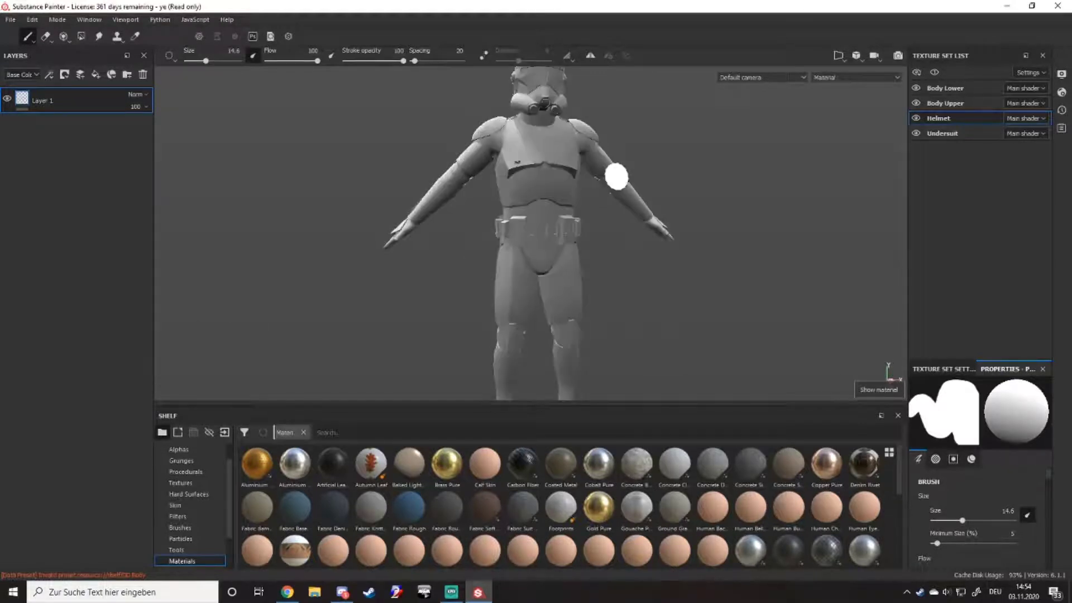
- Display the Base Color channel and reduce the brush size to 0.1
key(c)
alt+middle_drag(616, 176, 581, 234)
mouse_move(581, 234)
ctrl+right_down()
mouse_move(505, 234)
mouse_move(502, 223)
ctrl+right_up()
scroll(502, 217, up, 5)
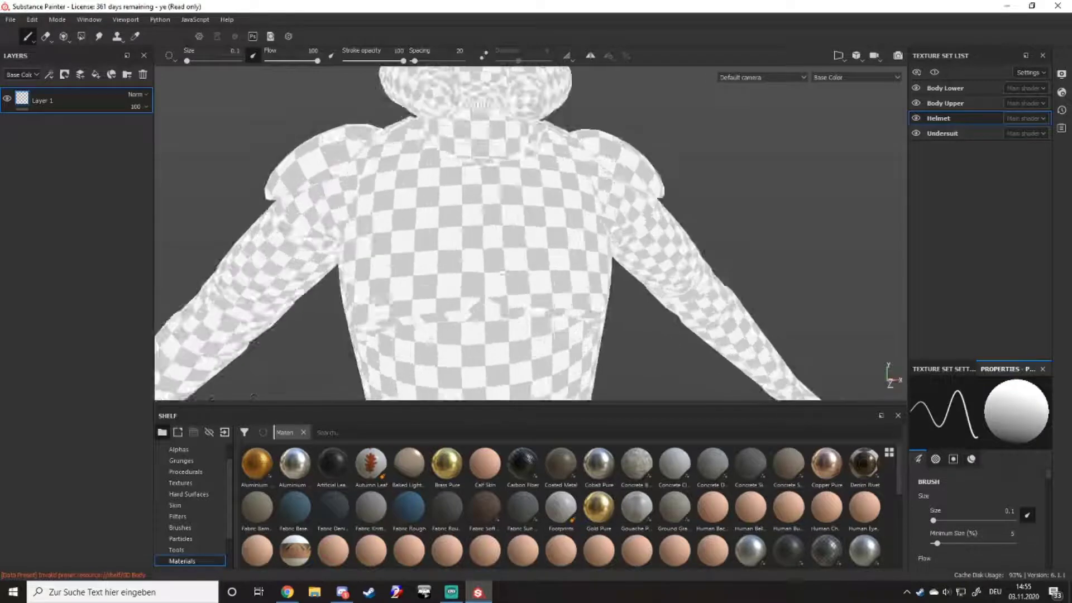
- Examine the checker pattern on the trooper's torso, arms, helmet and legs from several angles
scroll(502, 273, up, 3)
alt+drag(421, 316, 440, 304)
scroll(440, 304, down, 5)
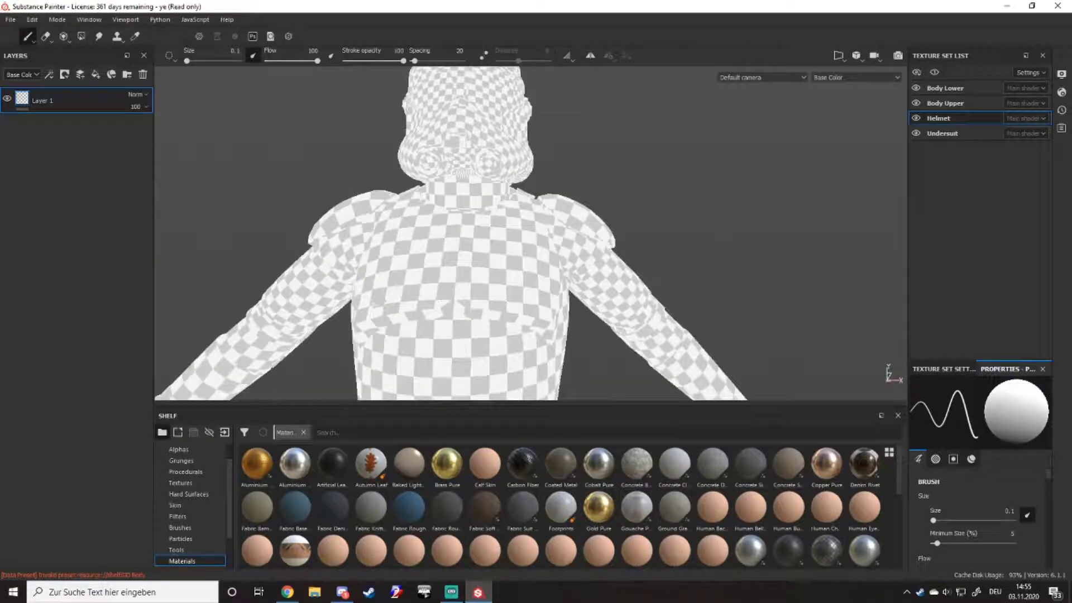
alt+middle_drag(439, 303, 484, 209)
alt+drag(485, 209, 668, 266)
scroll(459, 290, down, 5)
alt+middle_drag(425, 290, 631, 167)
alt+drag(631, 187, 469, 193)
alt+middle_drag(602, 206, 369, 245)
alt+drag(368, 245, 390, 248)
scroll(423, 253, up, 3)
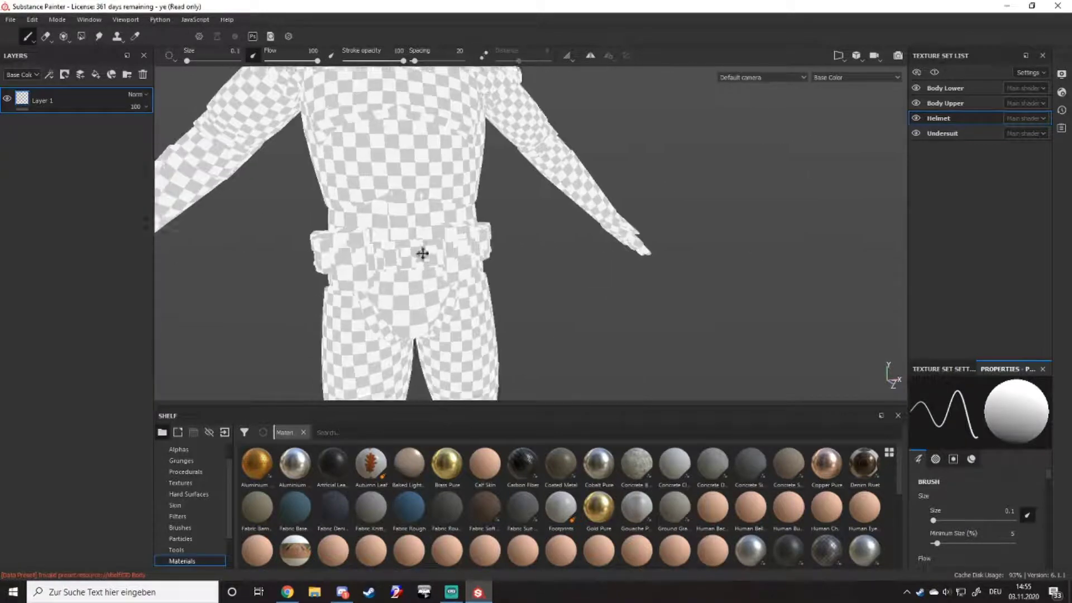
- Return to the Material display and inspect the trooper's belt and abdomen
alt+middle_drag(422, 254, 456, 267)
key(m)
scroll(454, 280, up, 3)
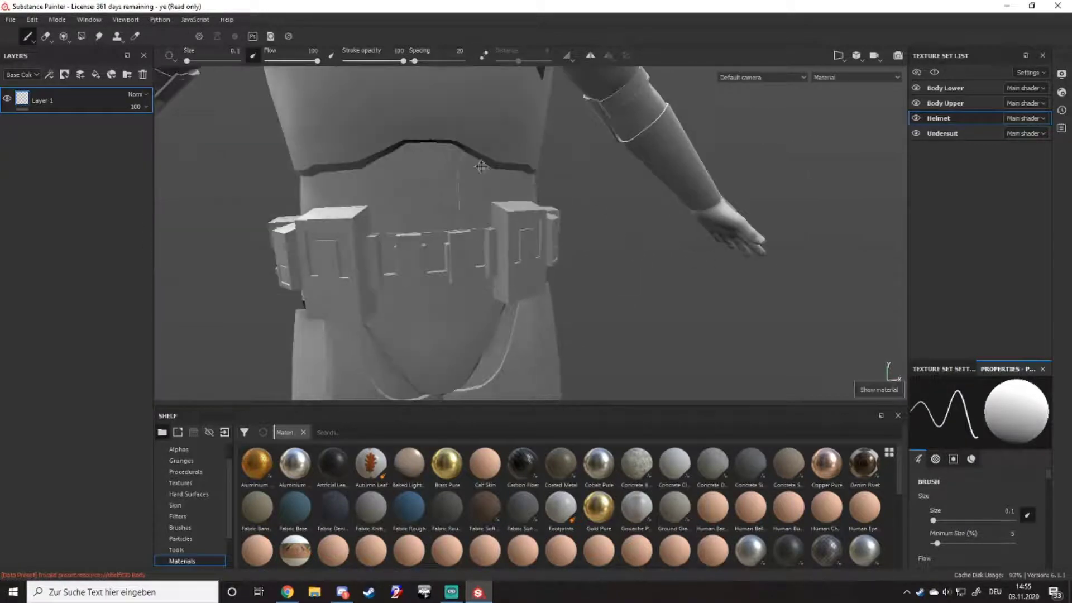
alt+middle_drag(481, 166, 490, 265)
- Cycle through the individual texture channels on the model, then restore the Material display and inspect the armor
key(c)
scroll(493, 301, down, 2)
key(c)
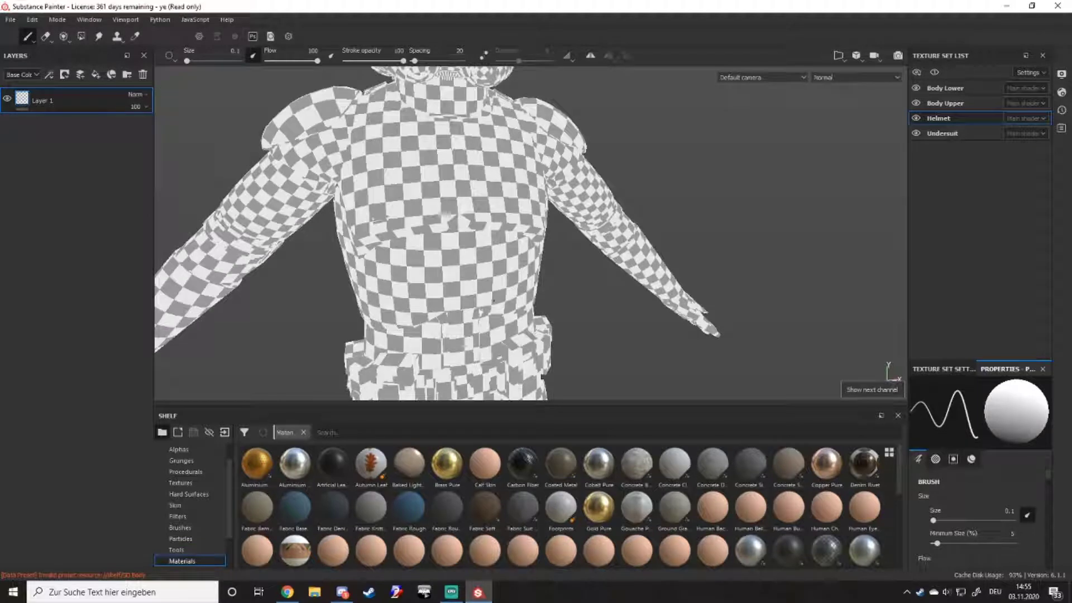
key(c)
key(c)
click(832, 80)
click(833, 82)
key(m)
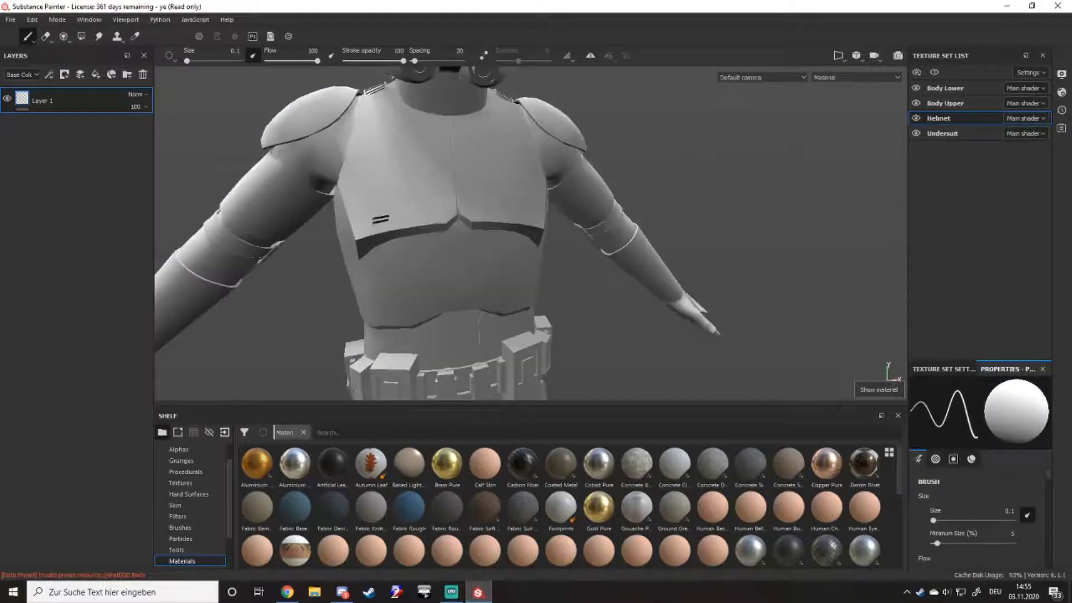
mouse_move(469, 212)
alt+mouse_down()
mouse_move(452, 207)
mouse_move(464, 220)
mouse_move(454, 200)
alt+mouse_up()
alt+middle_drag(454, 200, 421, 211)
alt+right_drag(421, 211, 376, 223)
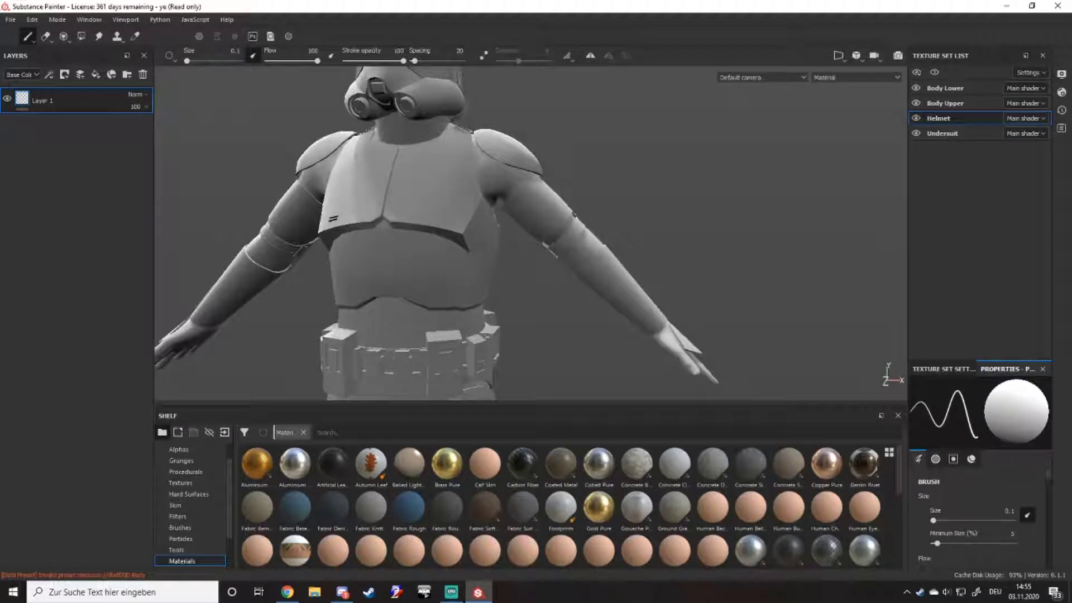
alt+drag(376, 223, 357, 214)
- Browse the Arma modding folder in File Explorer for a texture image to import
click(316, 592)
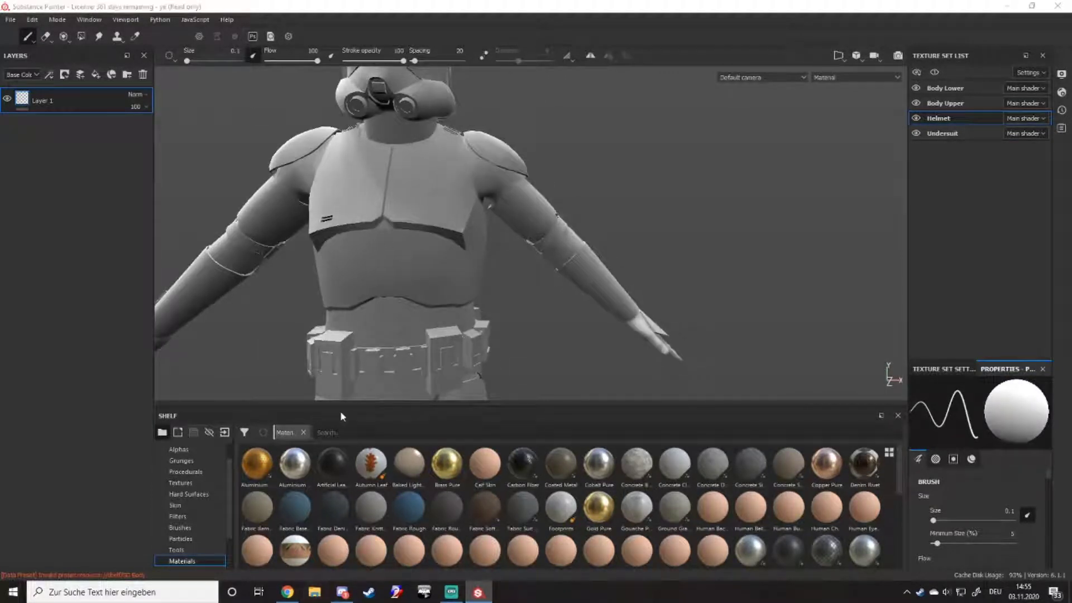
click(348, 281)
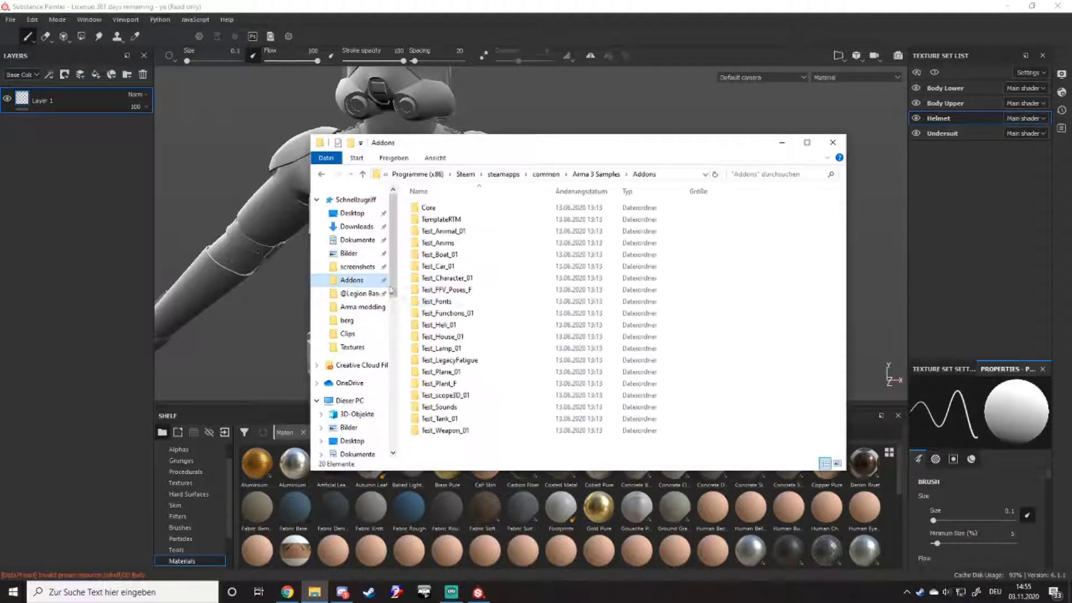
click(364, 306)
scroll(675, 318, down, 5)
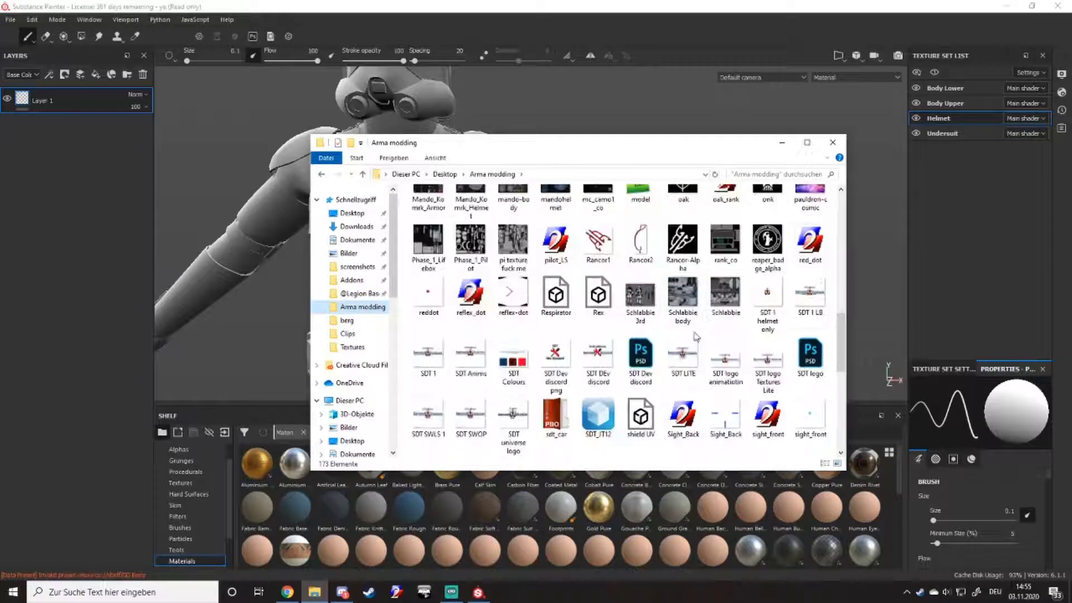
scroll(712, 377, up, 4)
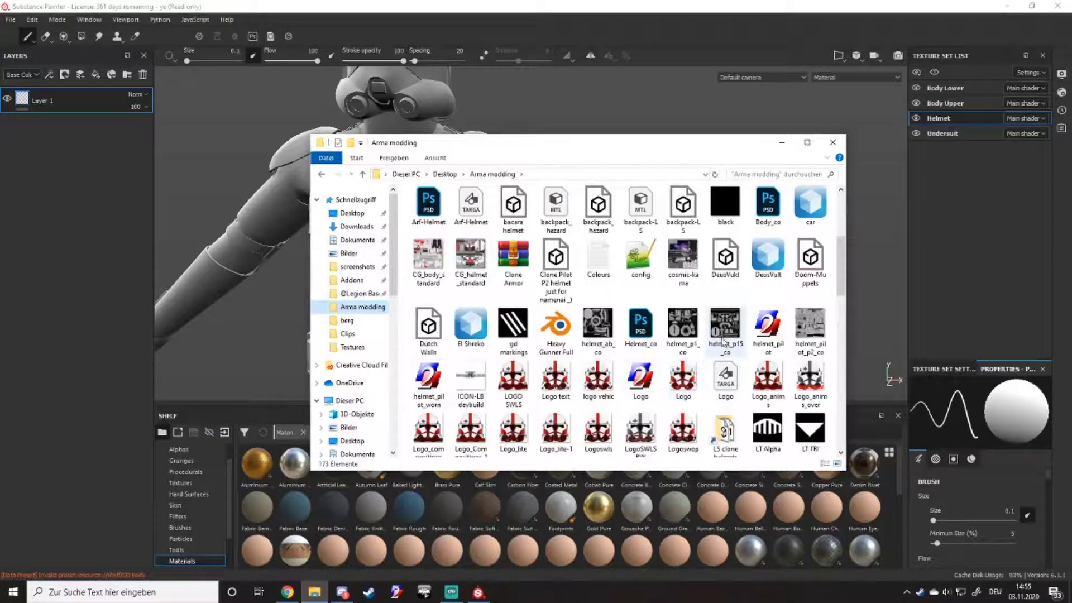
scroll(682, 363, down, 5)
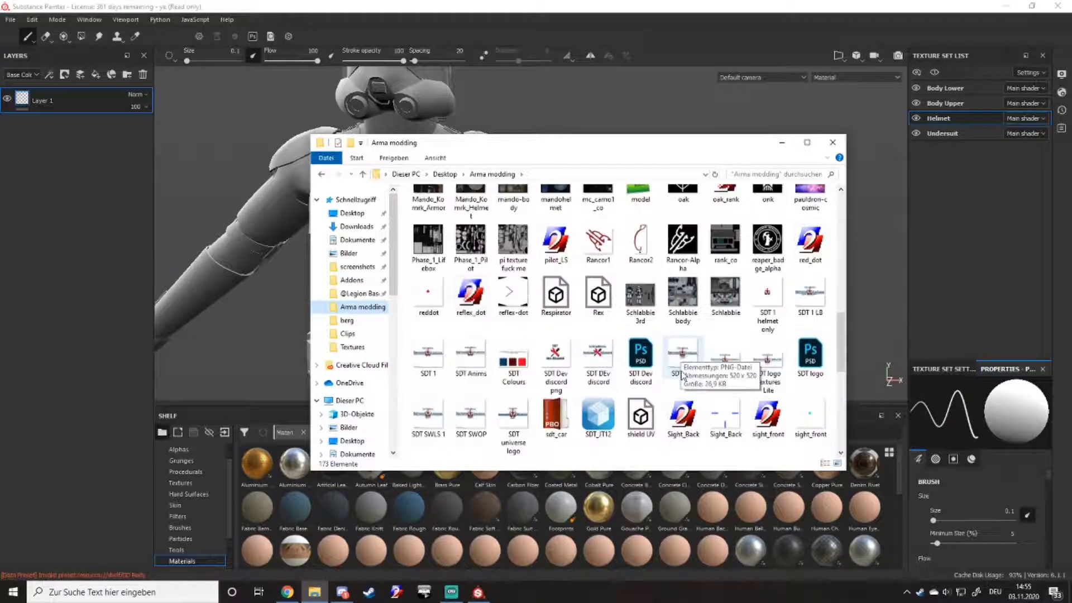
scroll(681, 375, down, 5)
- Try importing swlb_p1_pilot_lifesupport_co.png into the shelf with its usage set to texture, and close the import window
drag(555, 366, 581, 525)
click(674, 181)
click(682, 431)
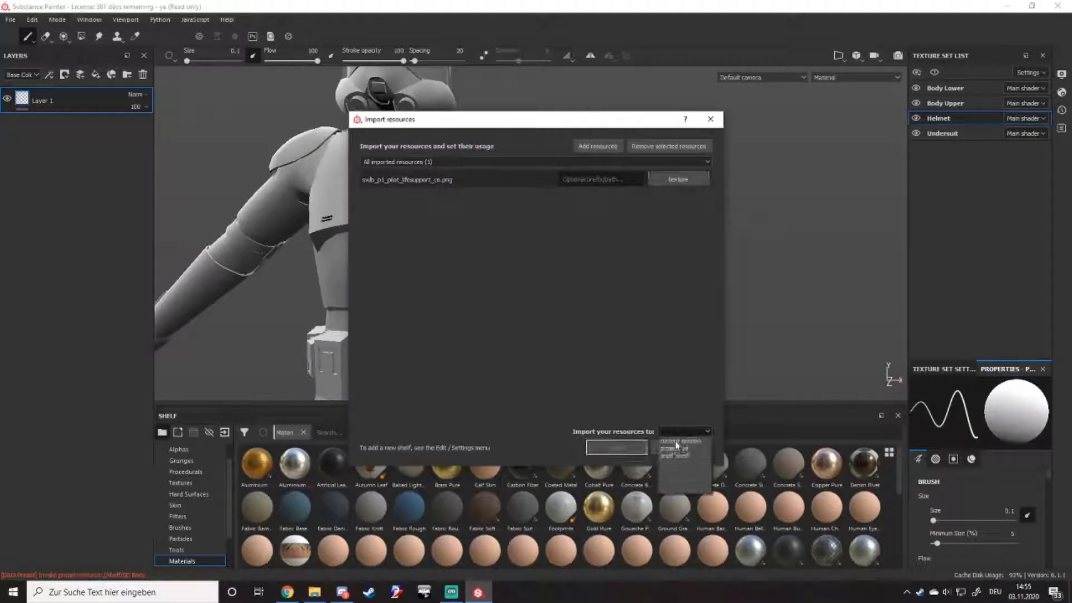
click(557, 363)
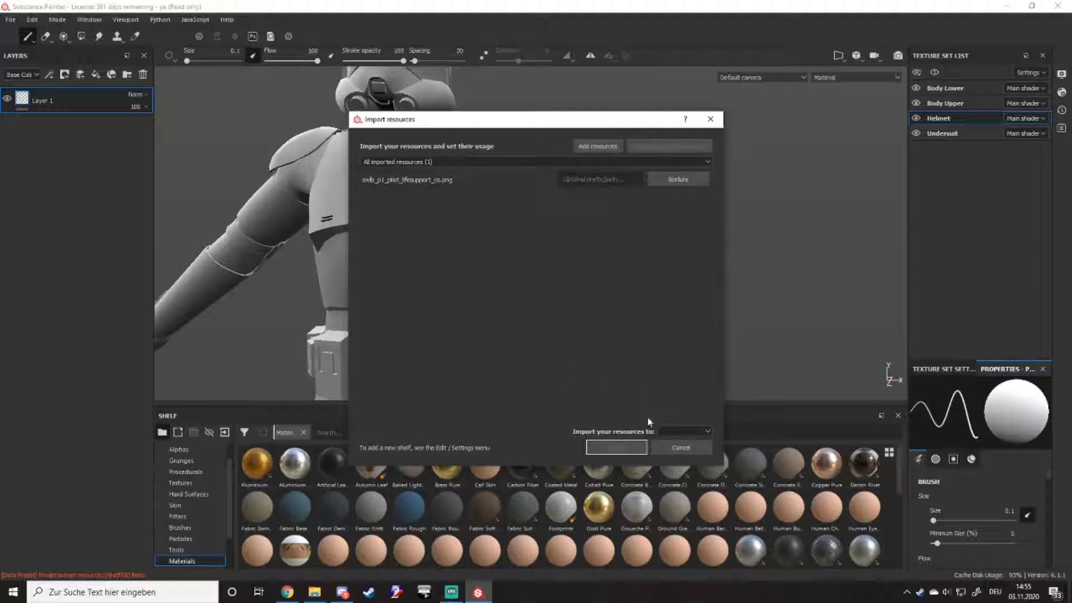
click(717, 125)
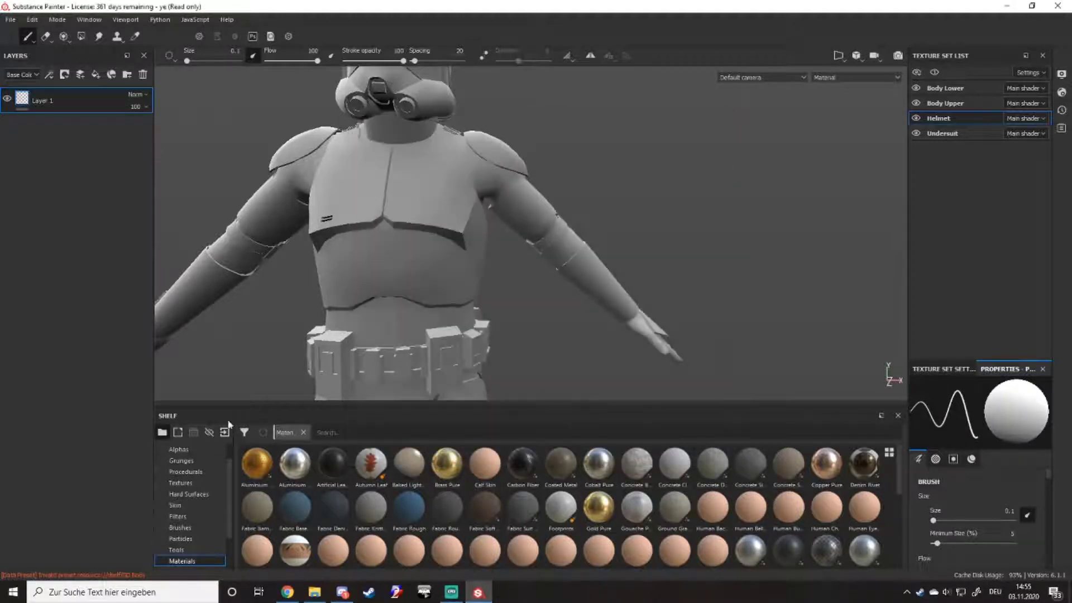
- Show the Textures category in the shelf
scroll(201, 521, up, 1)
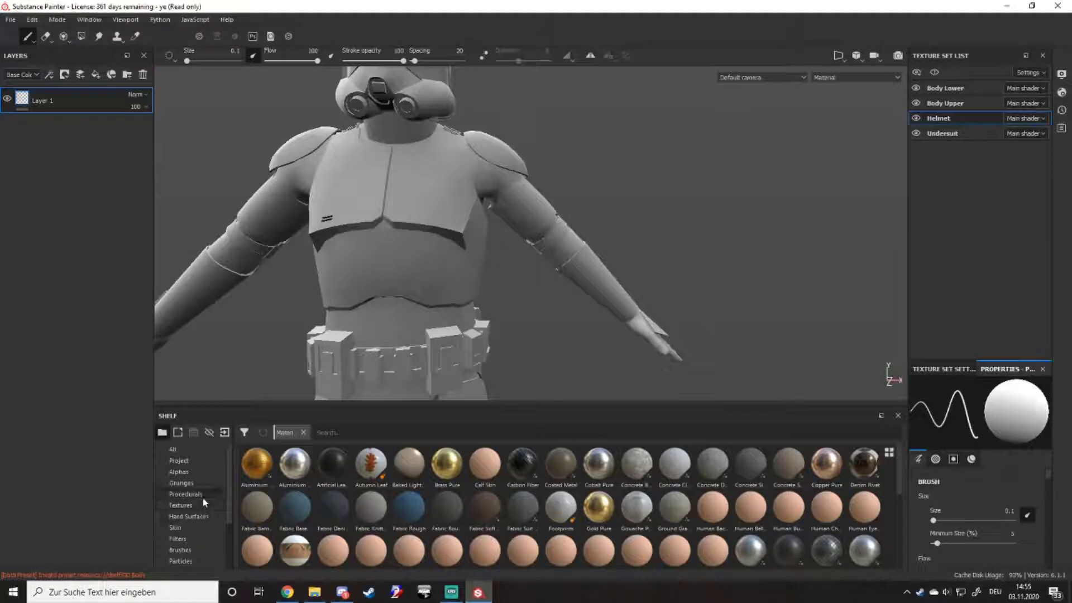
click(199, 503)
scroll(587, 550, up, 1)
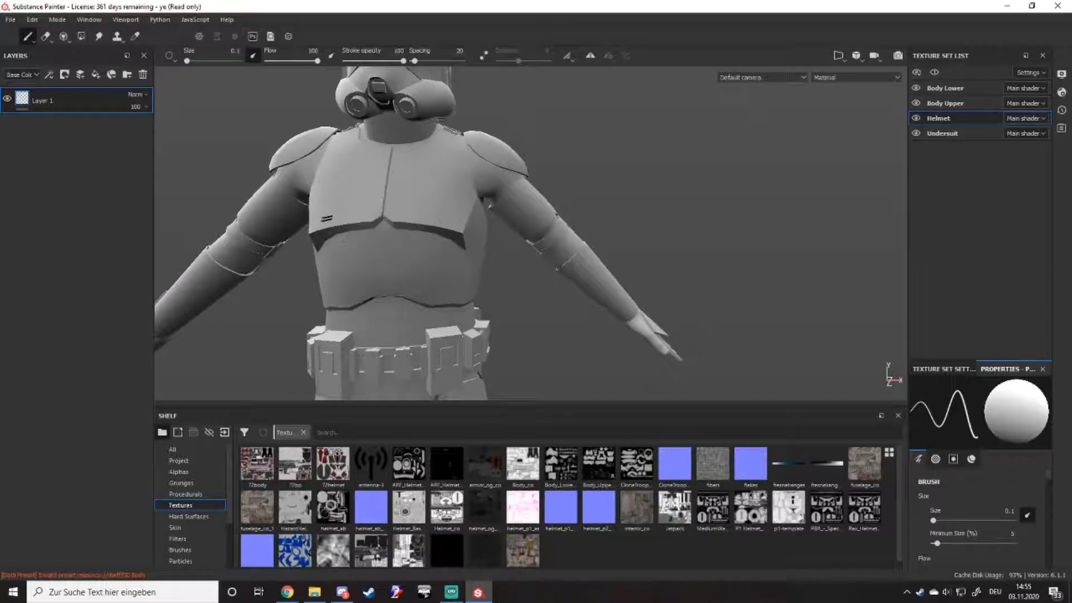
- Delete the Helmet texture set's paint layer and add a fill layer in its place
alt+middle_drag(474, 178, 551, 359)
scroll(587, 263, up, 2)
click(143, 74)
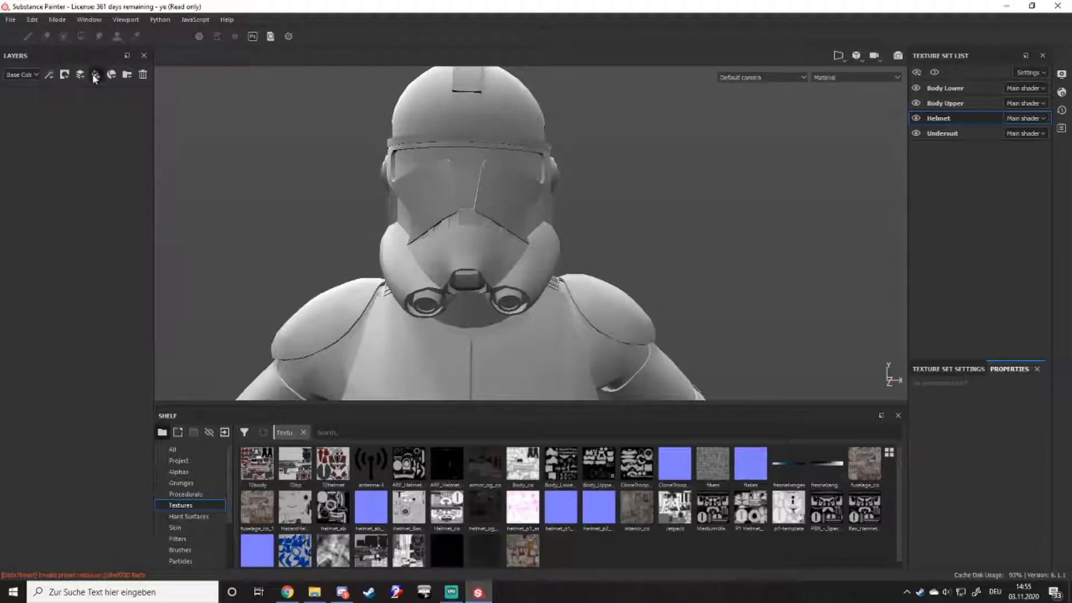
scroll(582, 312, up, 2)
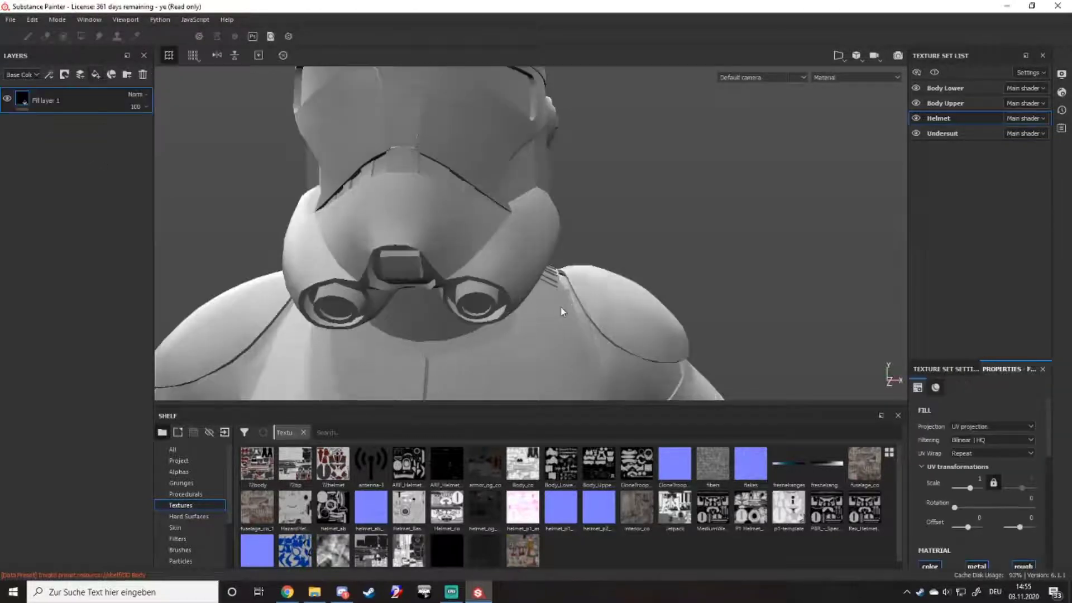
- Assign the MediumWear_CO texture to the Helmet fill layer's base color and check the side of the helmet
scroll(1012, 496, down, 3)
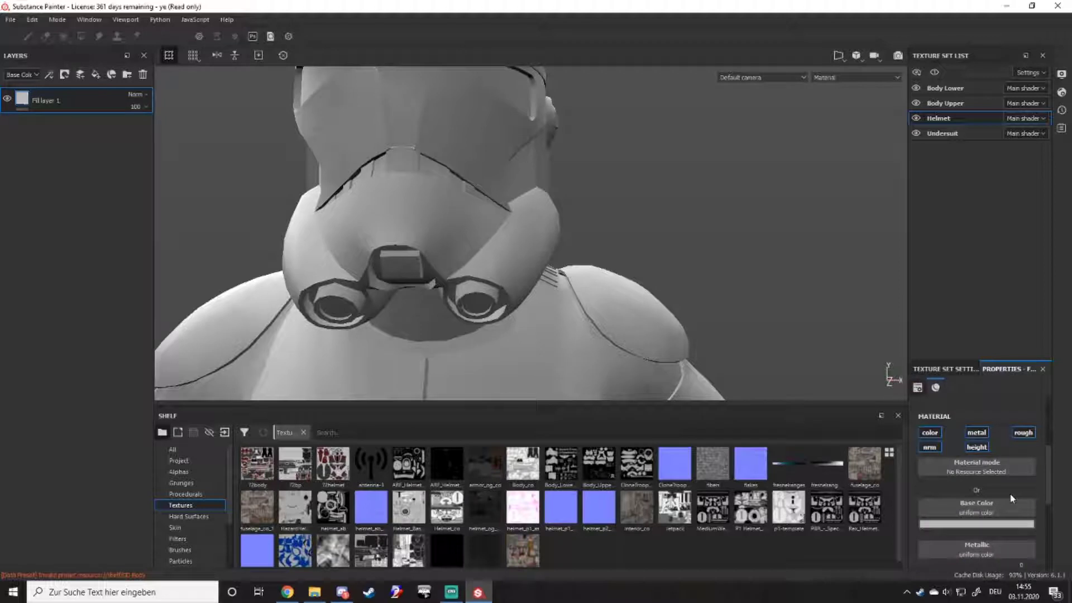
scroll(963, 495, down, 1)
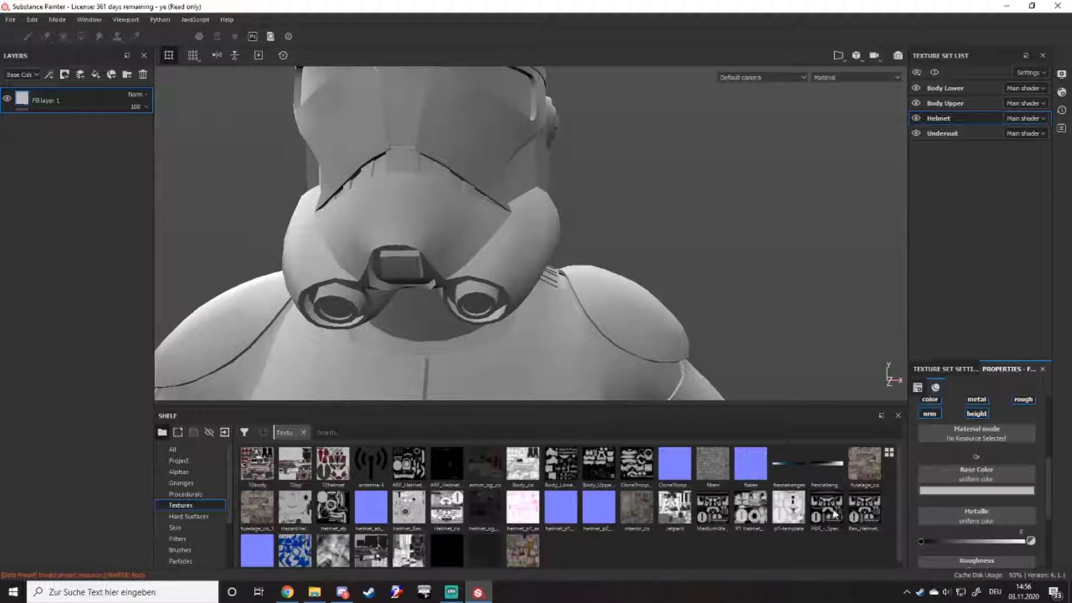
drag(712, 509, 969, 484)
alt+drag(463, 290, 580, 279)
alt+middle_drag(335, 305, 546, 222)
alt+drag(546, 223, 519, 253)
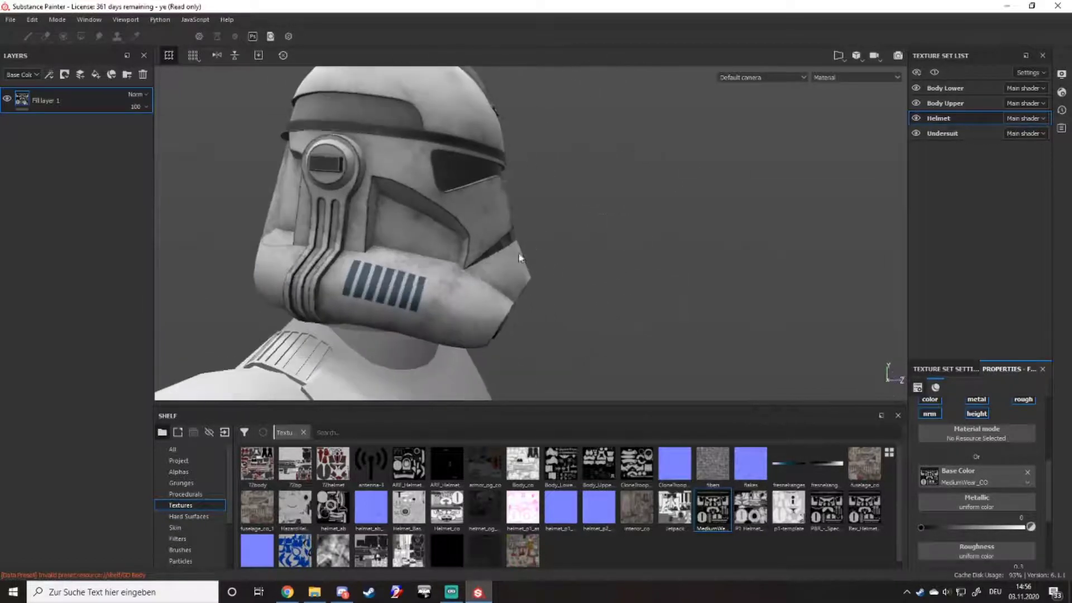
- Assign the helmet_p2_nohq texture to the Helmet fill layer's normal channel and check the helmet from the front
scroll(402, 290, up, 4)
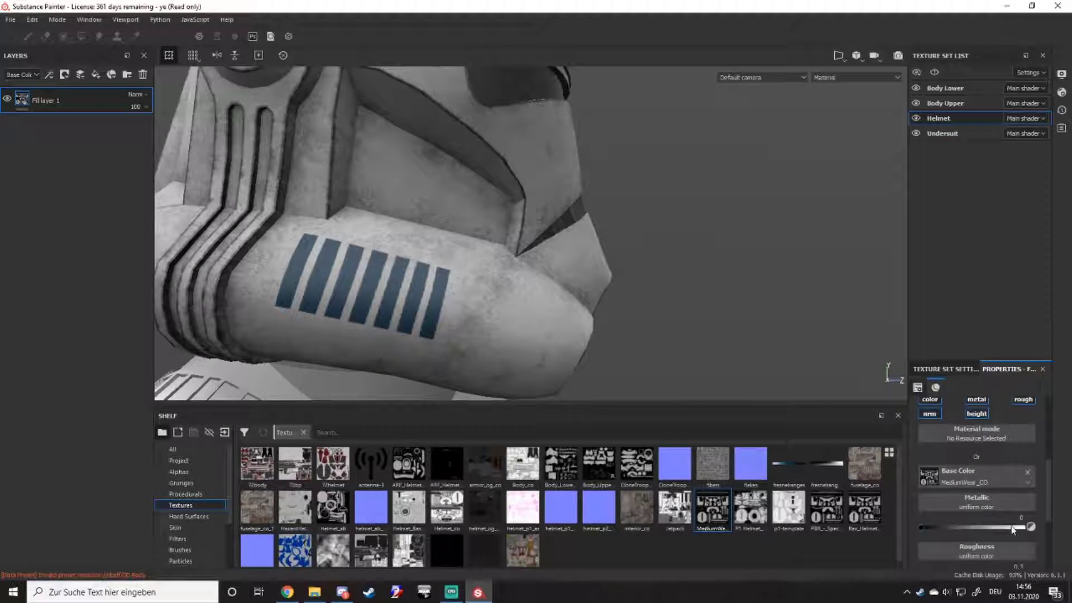
scroll(685, 520, down, 1)
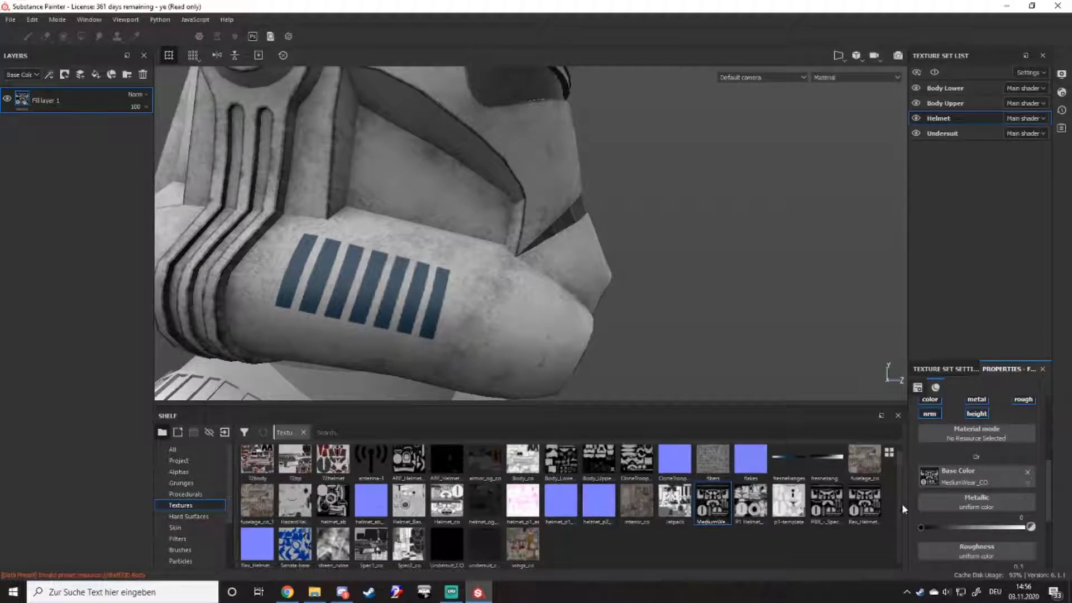
scroll(949, 502, down, 3)
drag(613, 507, 976, 506)
alt+drag(602, 266, 572, 306)
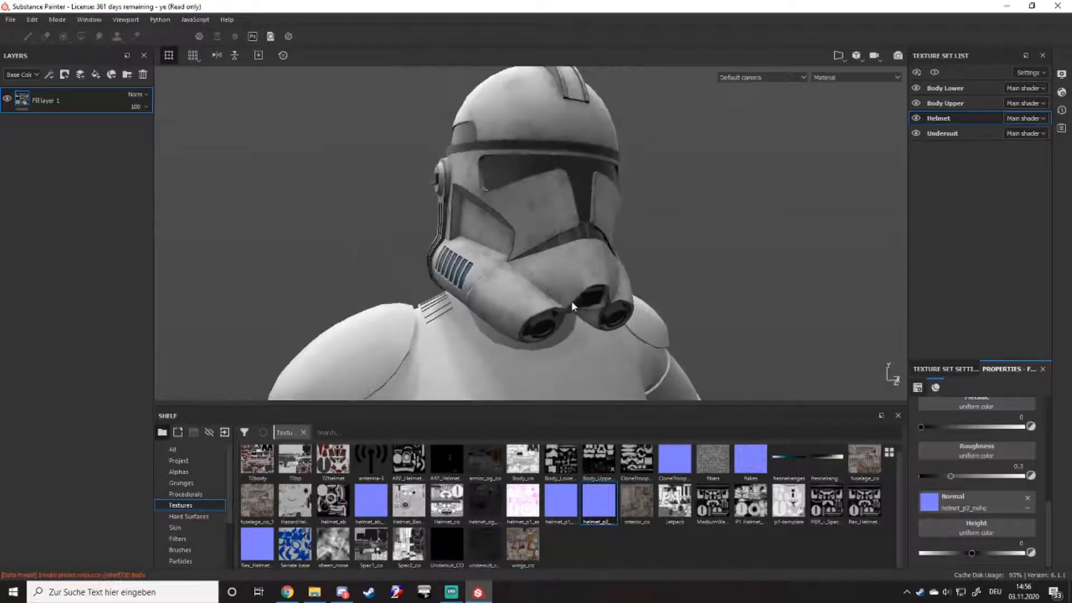
alt+drag(608, 273, 598, 294)
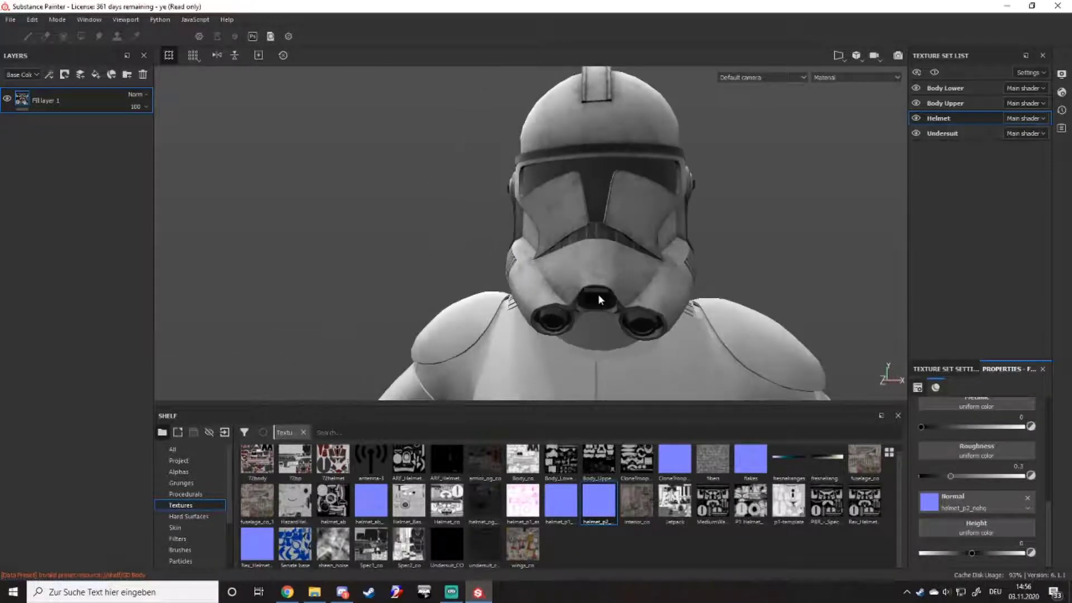
- Replace the paint layer of the Body Lower texture set with a fill layer
click(942, 90)
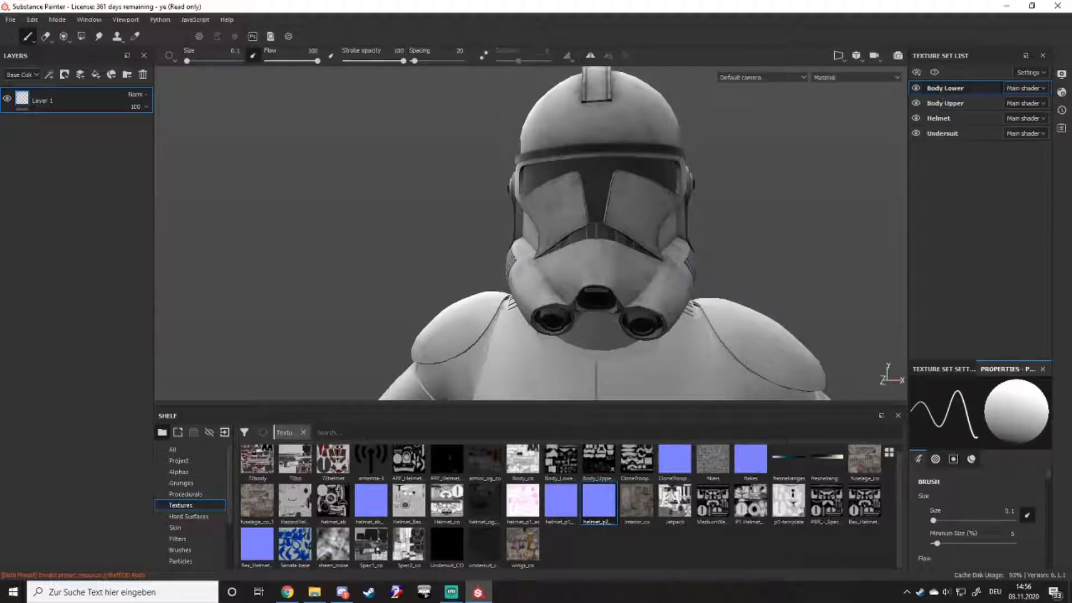
alt+right_drag(743, 291, 725, 303)
alt+drag(725, 304, 611, 245)
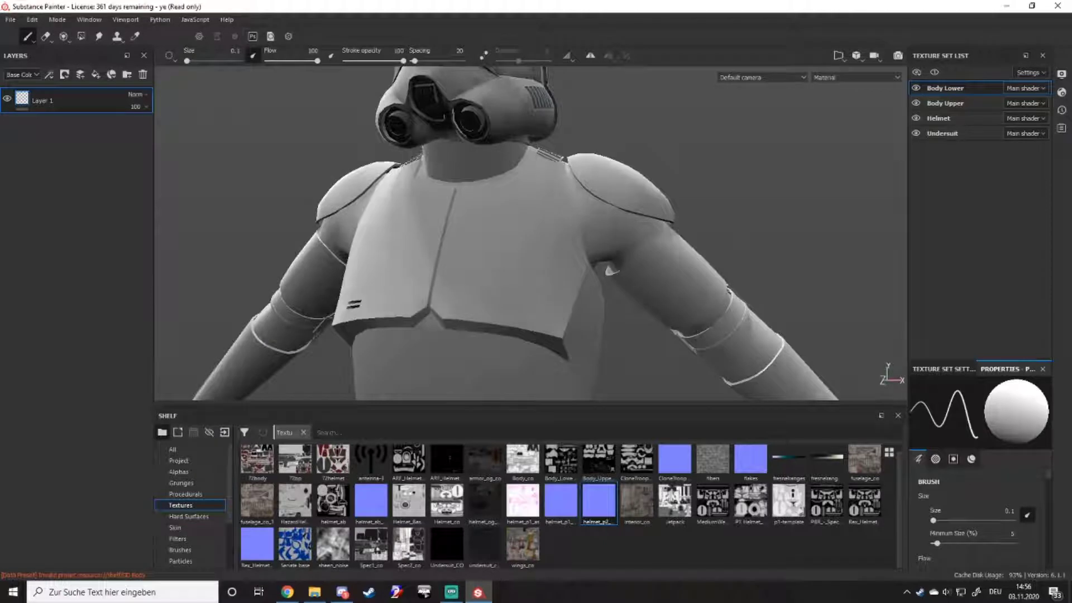
click(143, 74)
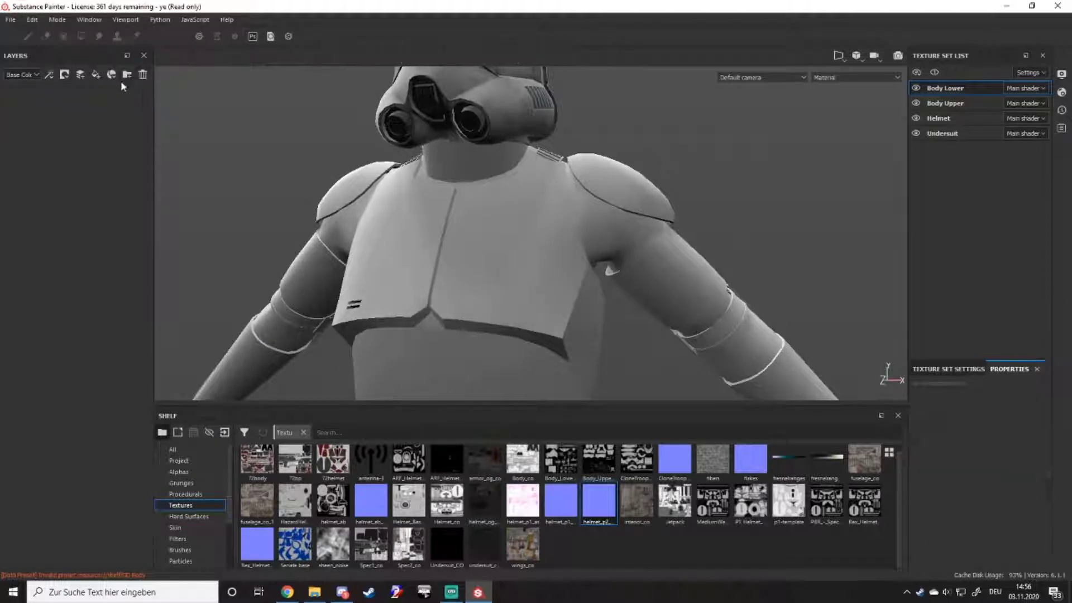
click(96, 78)
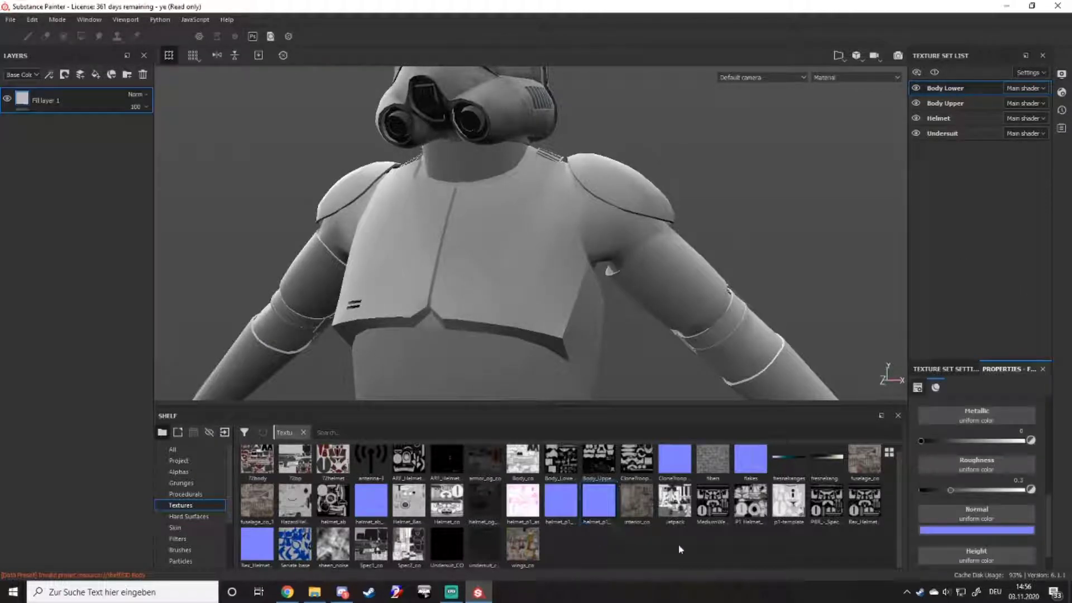
- Assign the Body_Lower_CO texture to the Body Lower fill layer's base color
drag(933, 483, 960, 481)
scroll(978, 498, up, 3)
scroll(547, 245, down, 5)
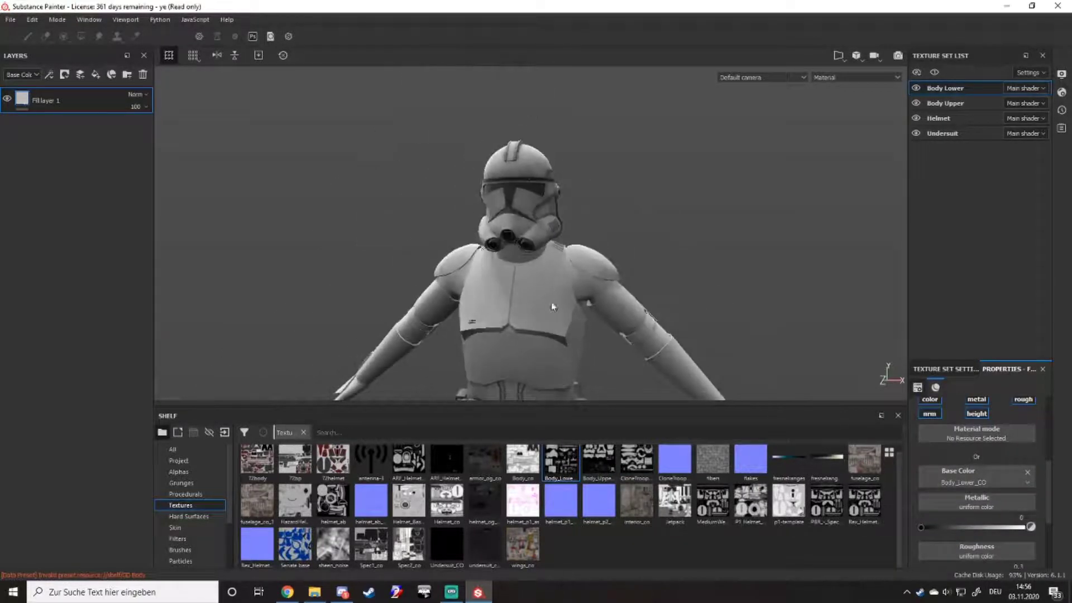
- Replace the paint layer of the Body Upper texture set with a fill layer
click(930, 106)
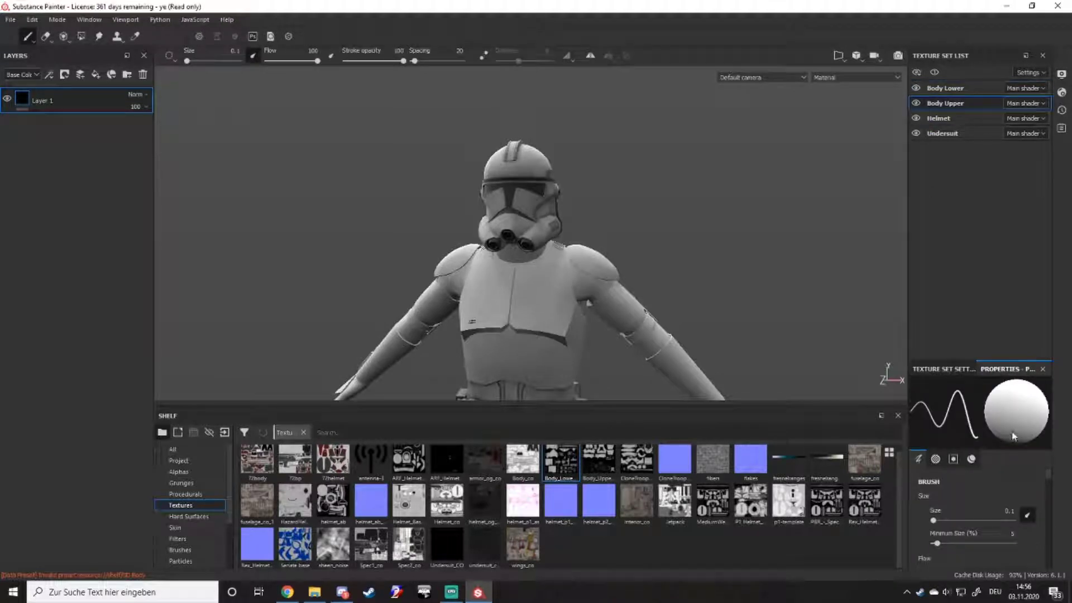
click(142, 75)
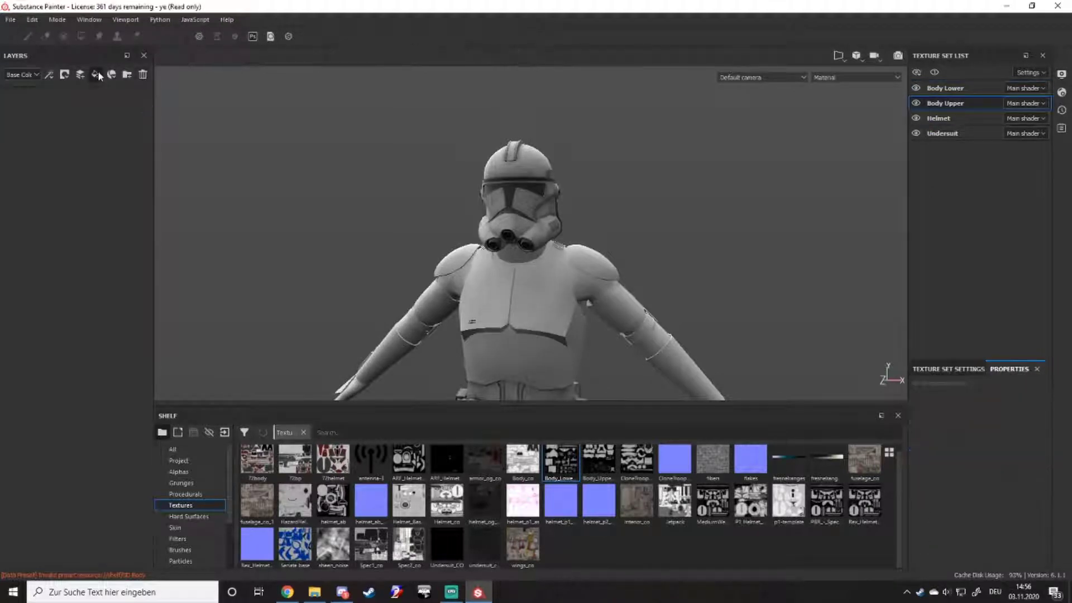
click(97, 74)
- Assign the Body_Upper_CO texture to the Body Upper fill layer's base color and check the chest armor
alt+middle_drag(626, 317, 568, 251)
drag(586, 466, 959, 479)
scroll(597, 296, up, 3)
alt+drag(542, 301, 685, 248)
alt+middle_drag(684, 247, 469, 270)
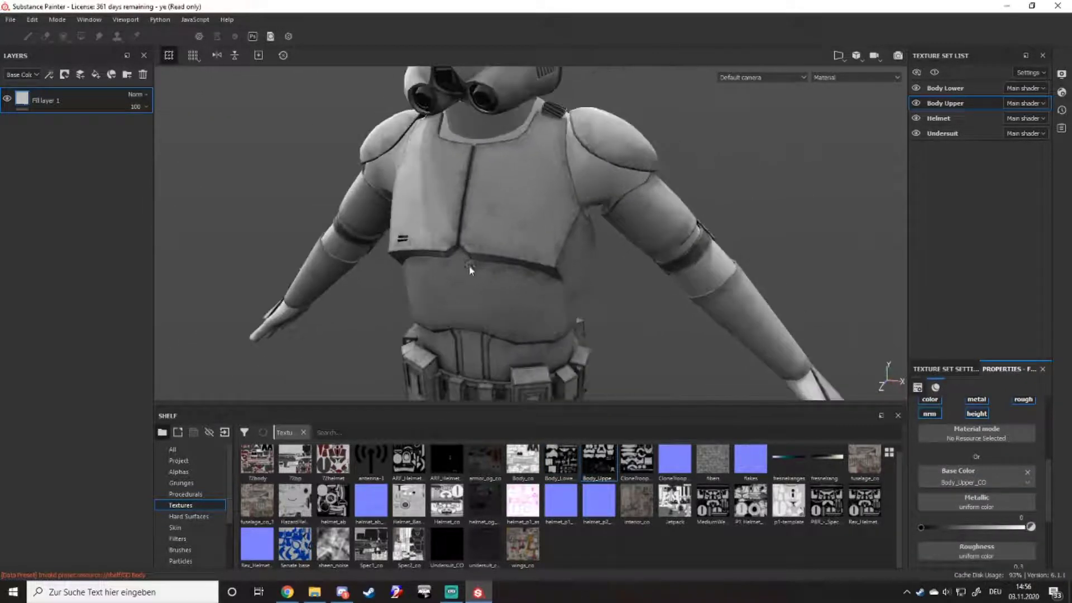
alt+right_drag(469, 270, 493, 307)
alt+drag(493, 307, 560, 309)
scroll(467, 279, up, 2)
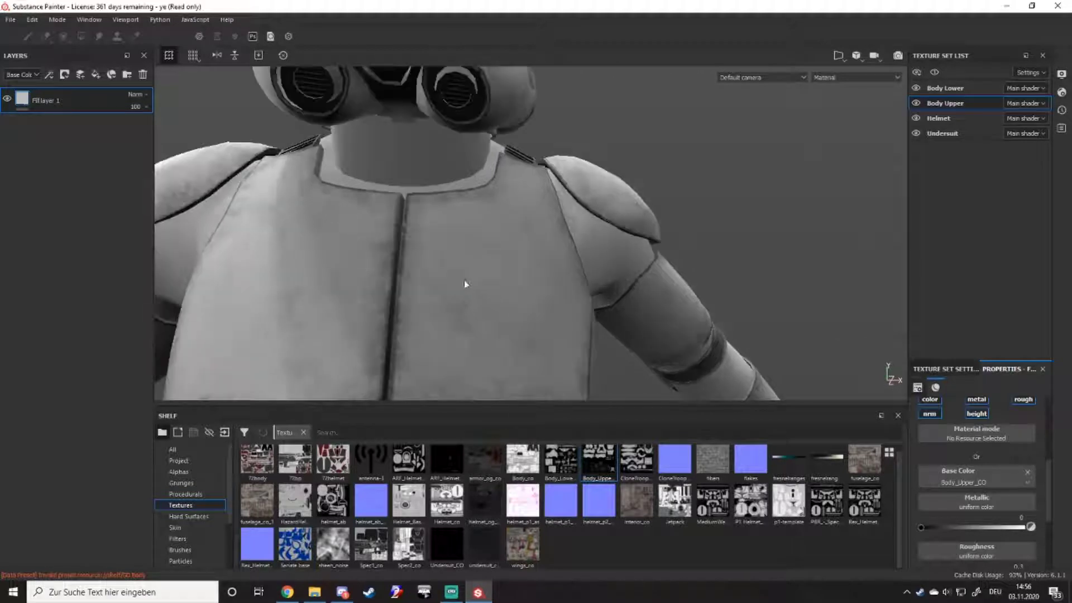
alt+middle_drag(503, 364, 491, 296)
scroll(462, 355, down, 3)
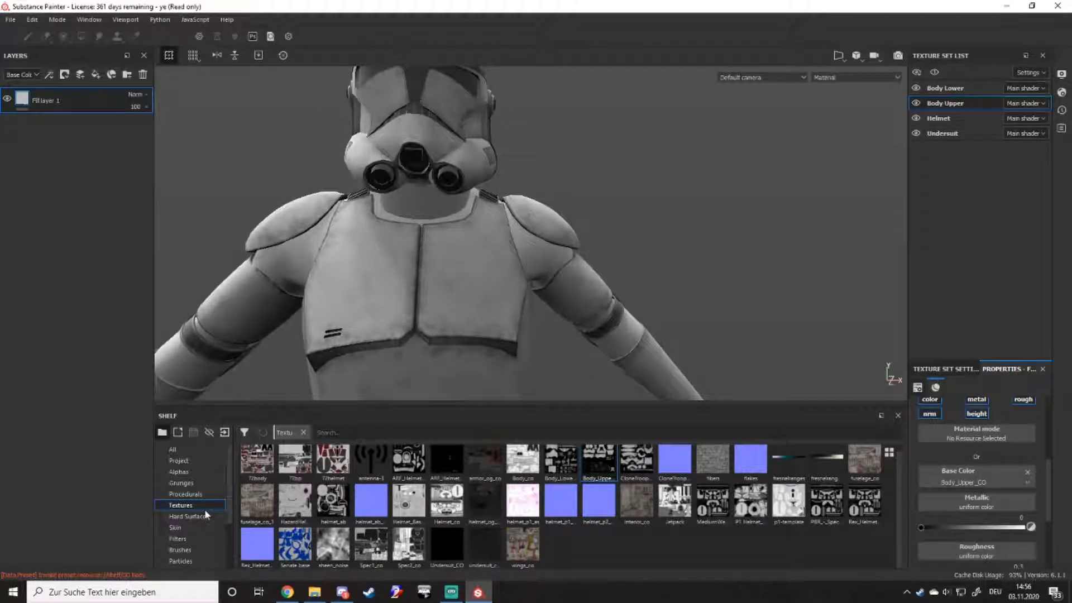
- Apply the Fabric Synthetic Dots smart material to the Undersuit at the trooper's shoulder
scroll(189, 527, down, 1)
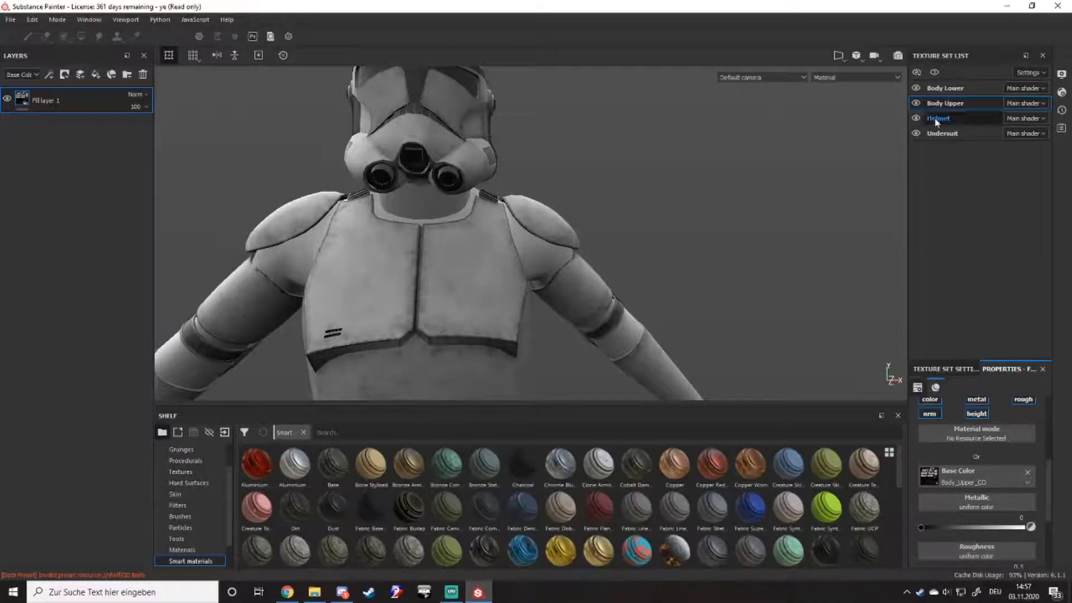
alt+middle_drag(525, 324, 696, 239)
scroll(696, 239, up, 3)
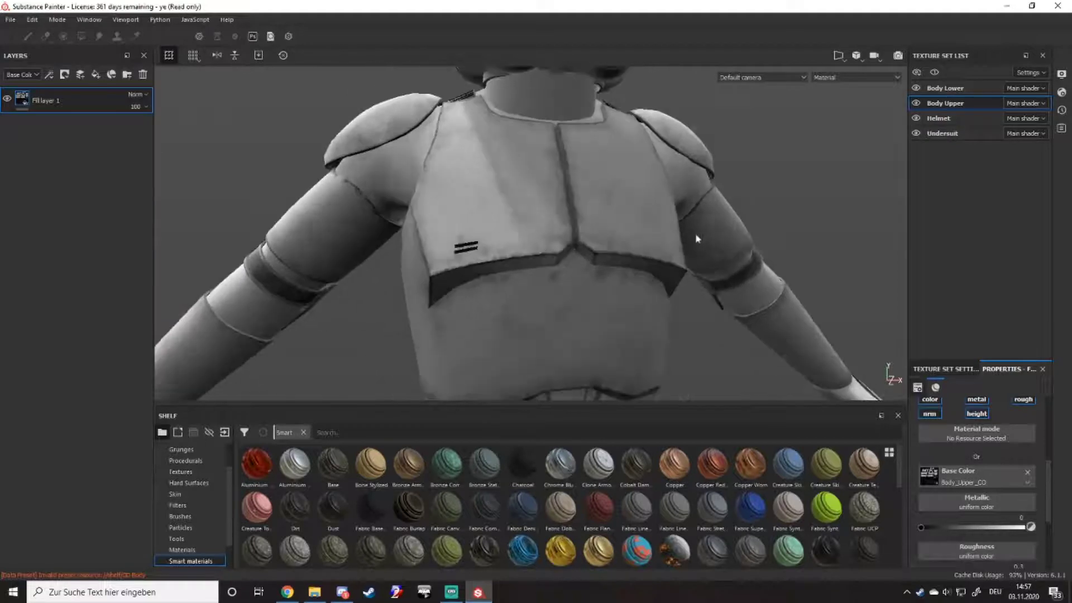
alt+drag(667, 244, 374, 412)
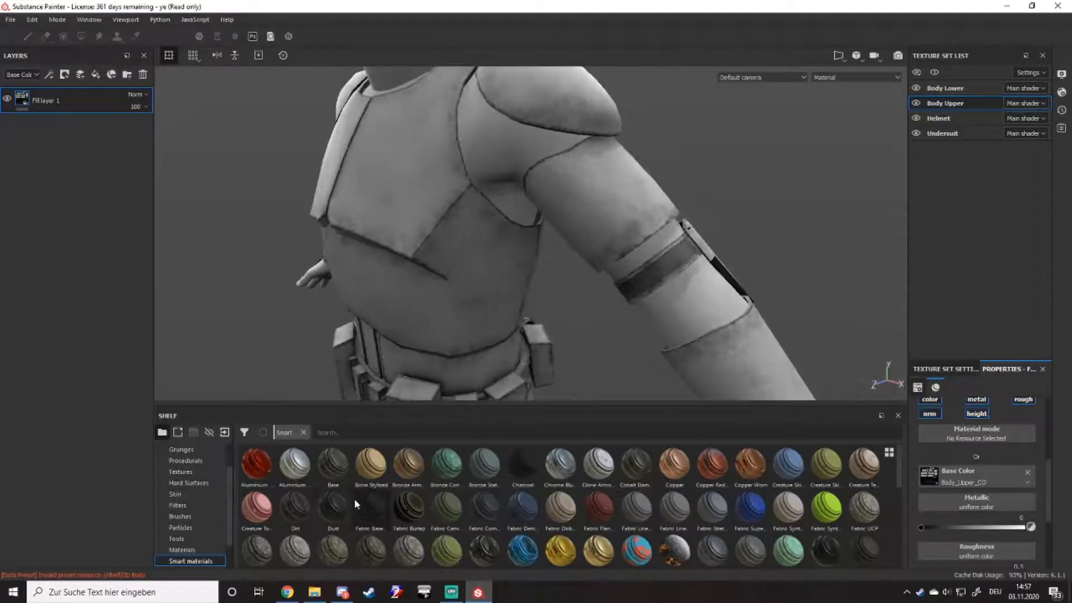
mouse_move(363, 512)
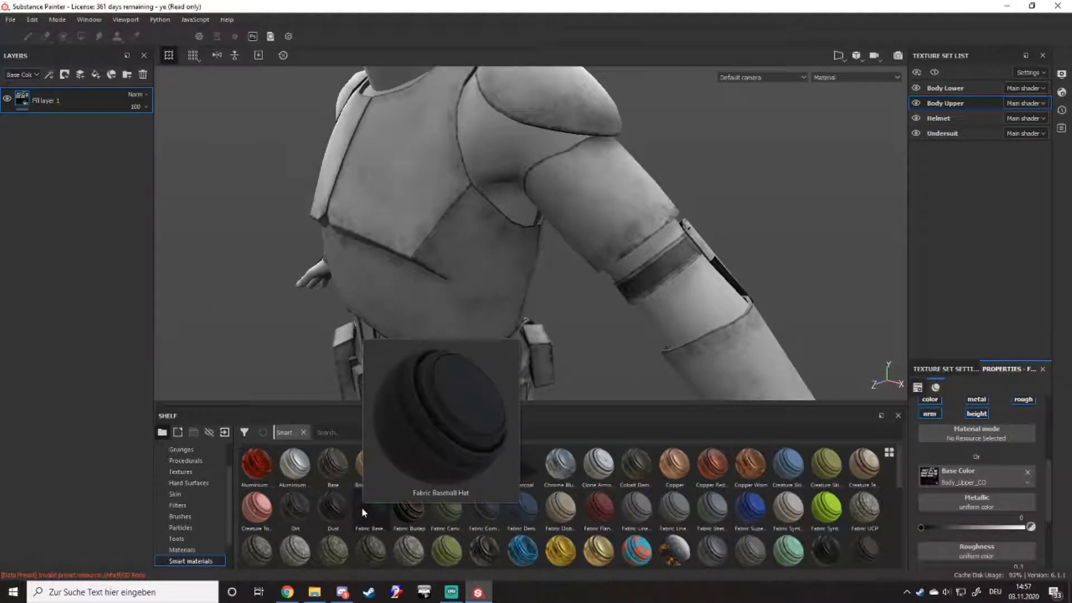
drag(788, 506, 413, 248)
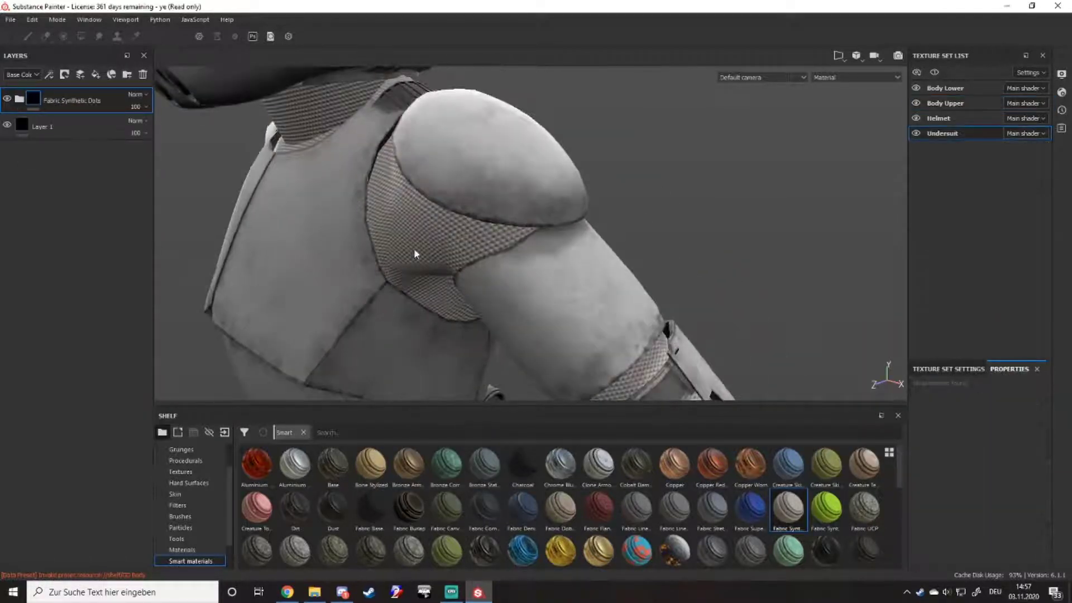
- Set the base color of the Fabric Base layer inside the Fabric Synthetic Dots folder to black
click(19, 99)
click(44, 207)
click(973, 490)
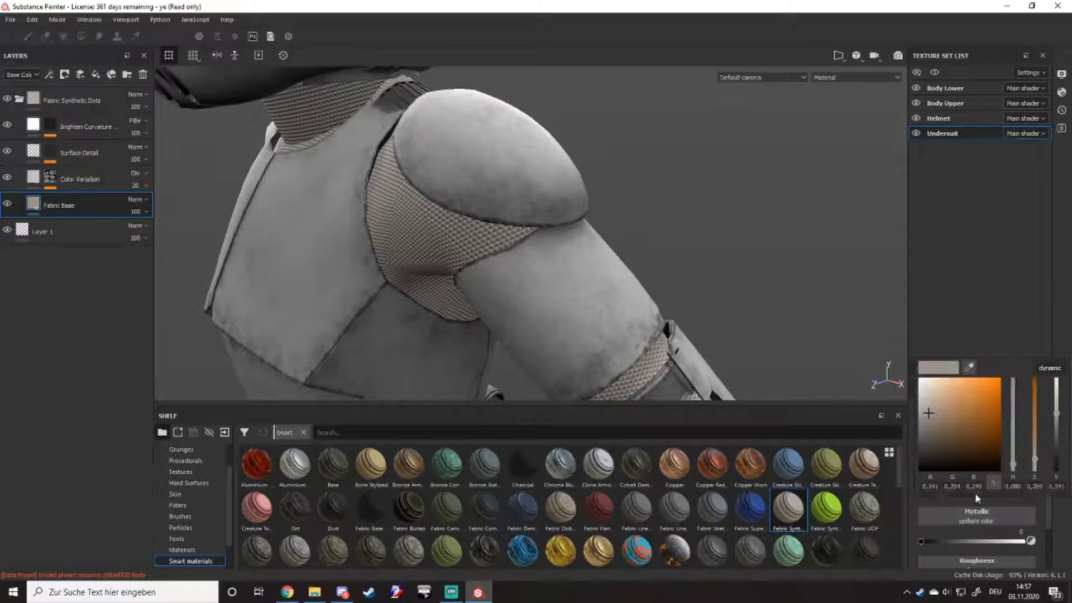
drag(961, 452, 832, 519)
scroll(269, 303, down, 3)
alt+drag(269, 303, 297, 279)
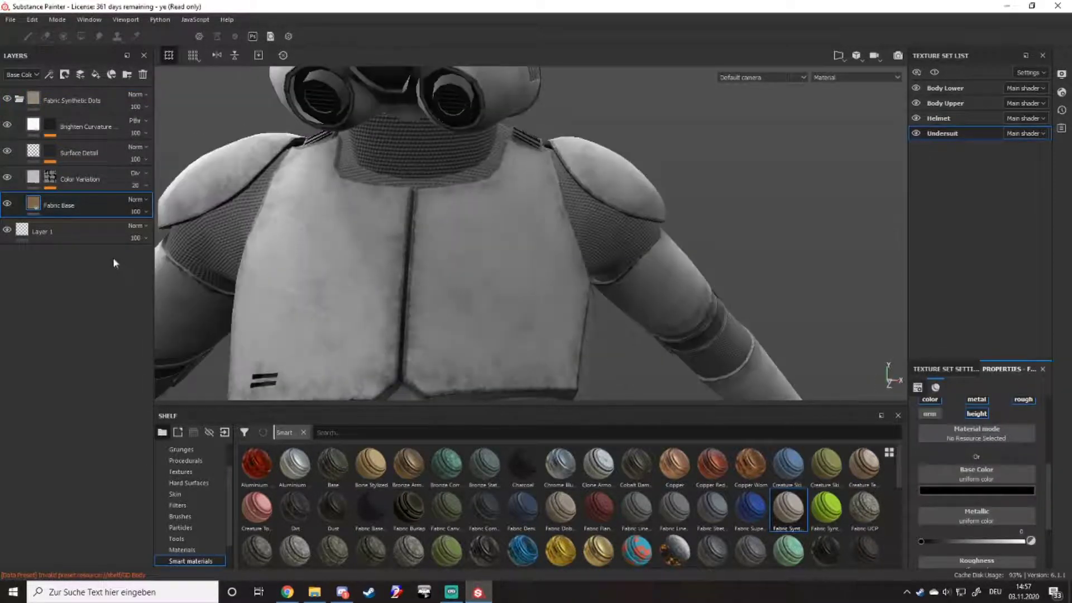
- Delete Layer 1 from the Undersuit texture set and collapse the Fabric Synthetic Dots folder
click(113, 234)
click(143, 74)
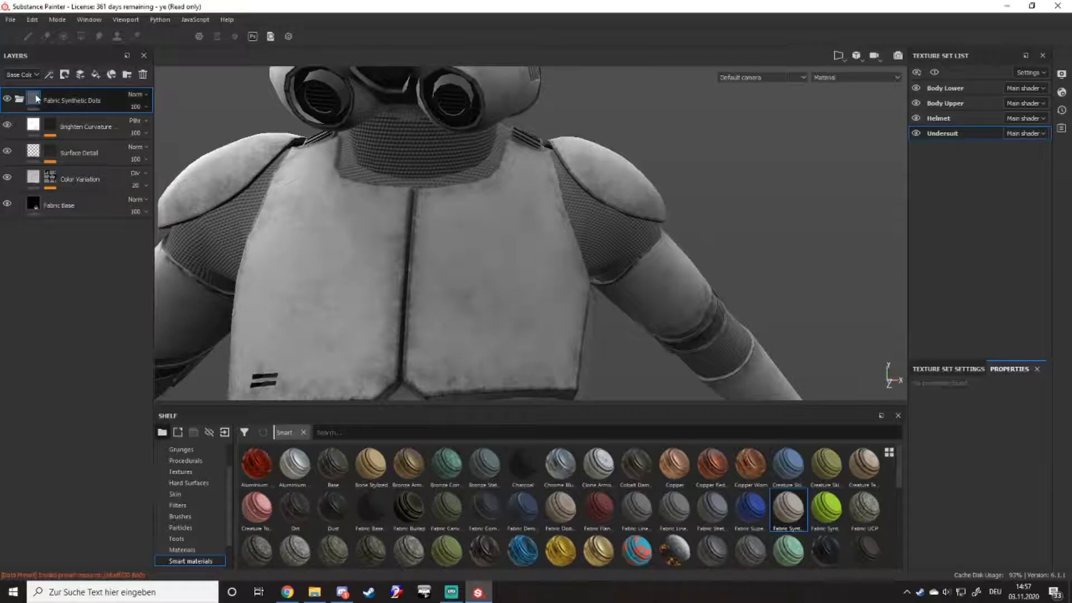
scroll(406, 312, down, 3)
alt+drag(404, 326, 496, 317)
scroll(495, 318, down, 2)
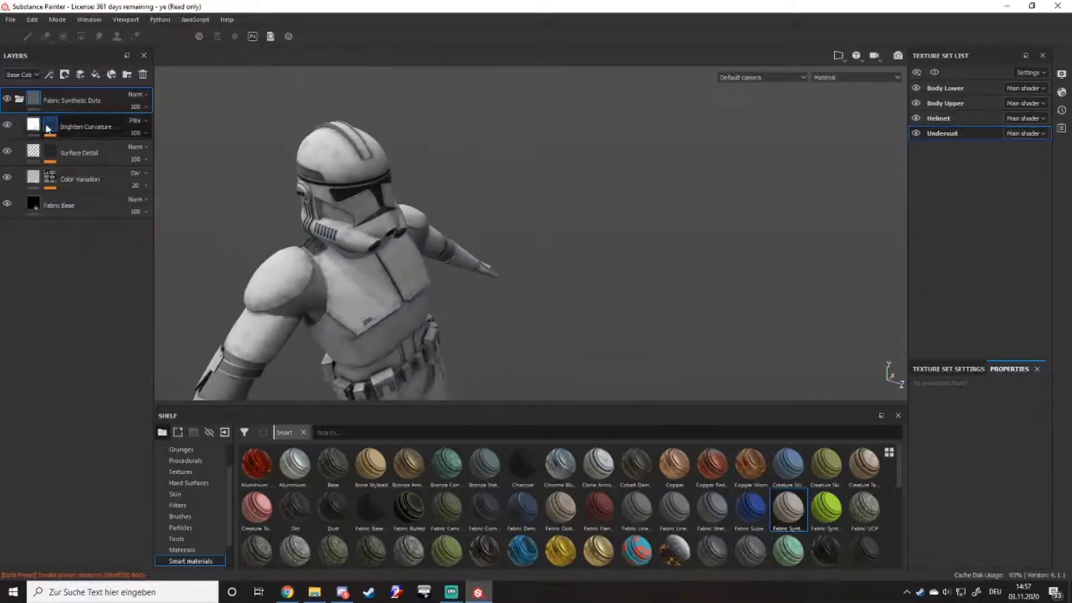
click(20, 100)
- Examine the darkened undersuit against the chest, shoulder and arm armor from several angles
alt+drag(357, 263, 195, 278)
alt+middle_drag(449, 271, 388, 195)
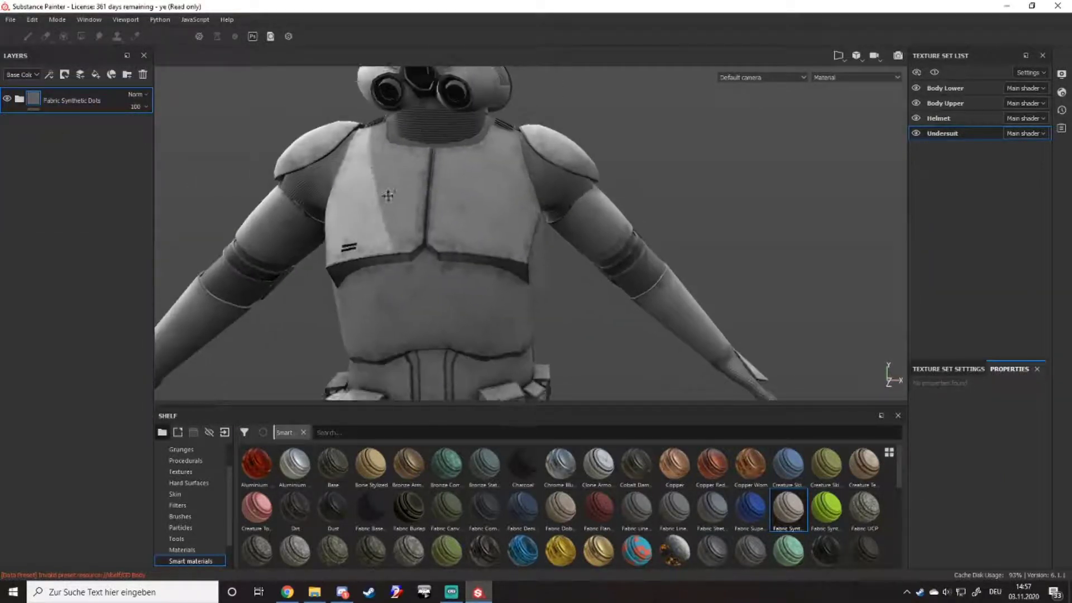
scroll(383, 237, down, 3)
alt+drag(383, 237, 446, 237)
scroll(446, 237, up, 5)
alt+middle_drag(389, 294, 464, 282)
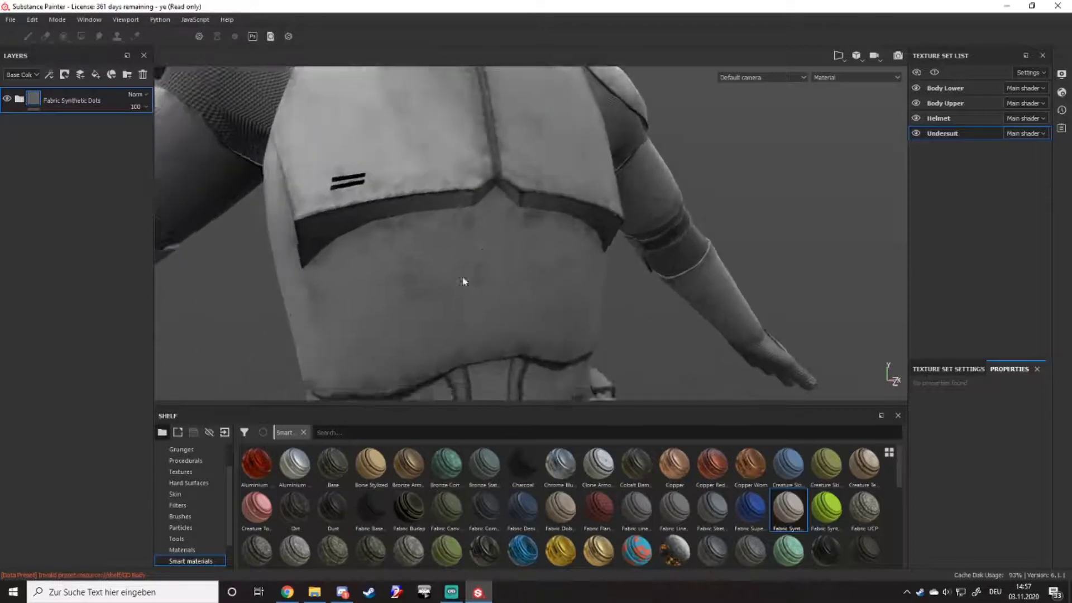
scroll(463, 313, down, 4)
alt+drag(511, 321, 470, 304)
alt+middle_drag(523, 252, 475, 301)
scroll(475, 300, up, 2)
mouse_move(463, 304)
alt+mouse_down()
mouse_move(366, 318)
mouse_move(443, 302)
alt+mouse_up()
alt+middle_drag(335, 303, 507, 325)
alt+drag(507, 320, 603, 334)
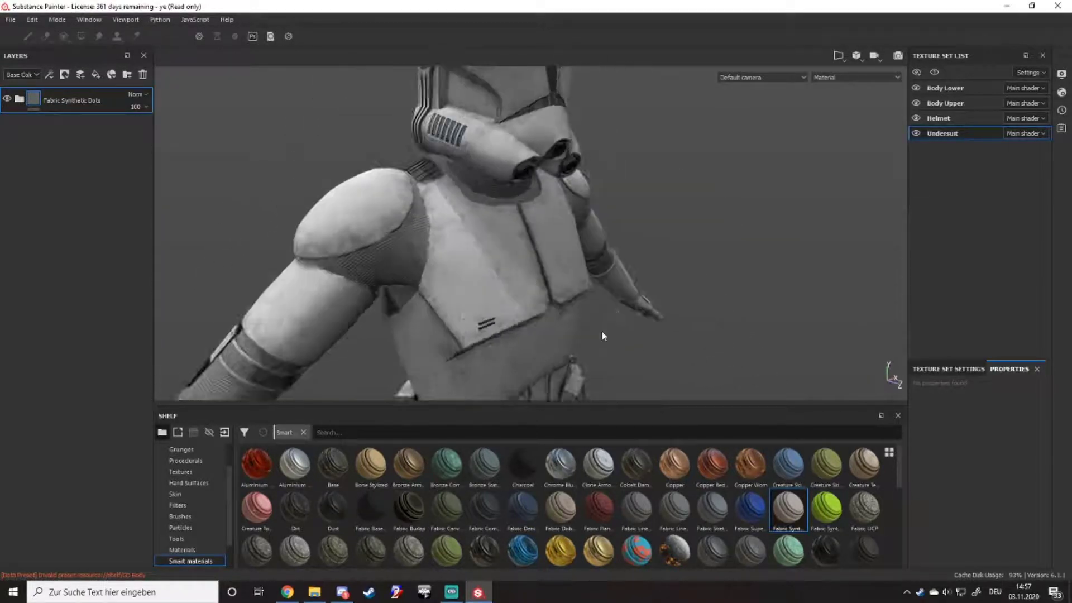
scroll(603, 334, down, 3)
alt+middle_drag(602, 335, 510, 187)
- Make Helmet the active texture set and frame the front of the helmet
double_click(940, 117)
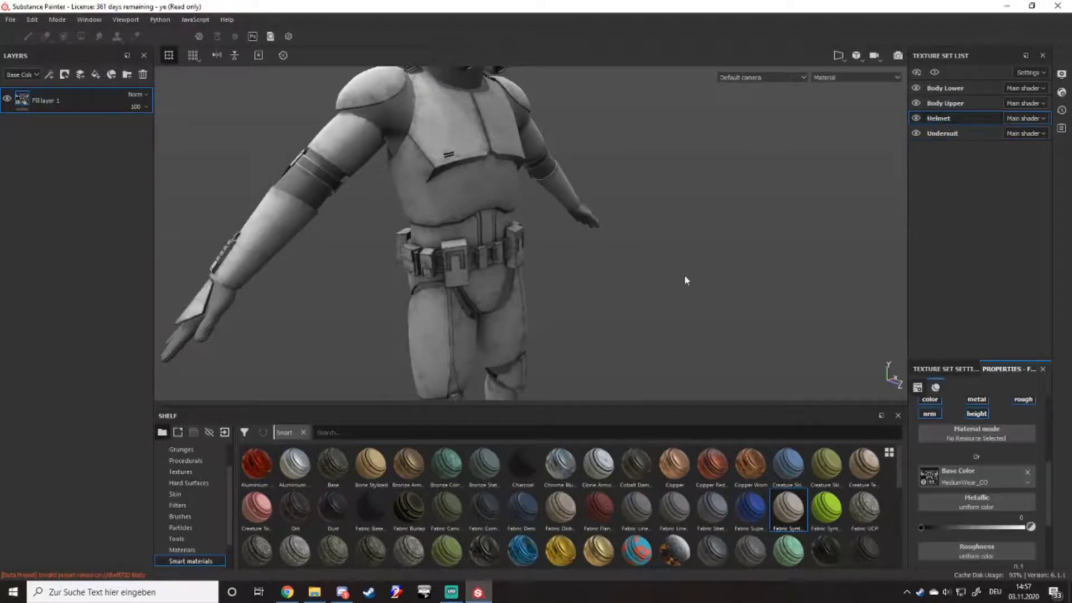
alt+middle_drag(470, 154, 470, 234)
scroll(468, 198, up, 2)
scroll(480, 160, up, 3)
alt+middle_drag(480, 160, 460, 287)
alt+drag(460, 286, 436, 311)
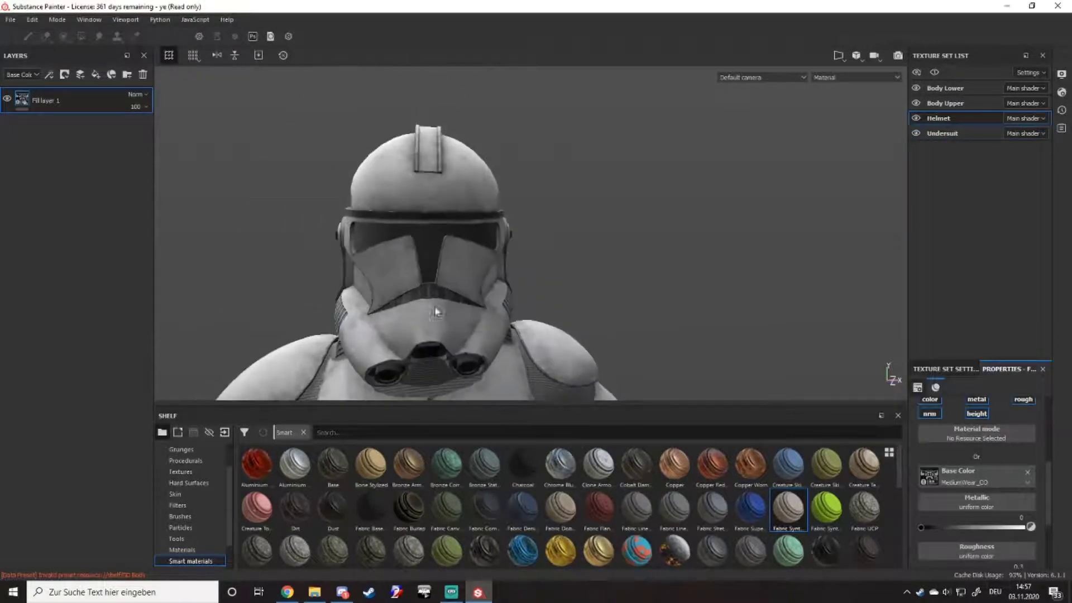
click(82, 74)
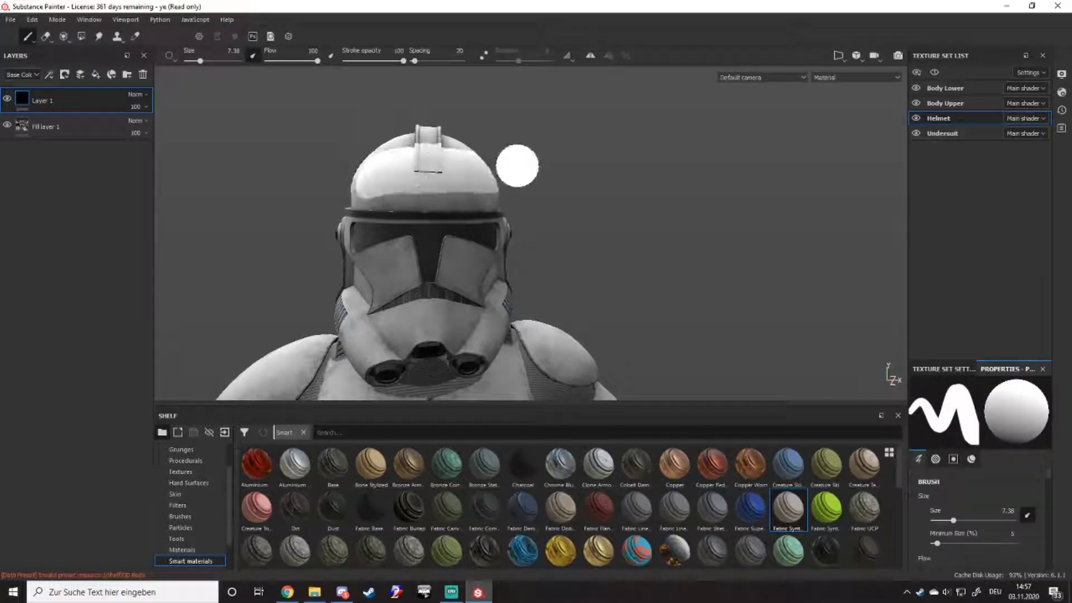
key(ctrl+z)
click(143, 75)
- Add a second fill layer to the Helmet texture set and set its base color to pure red
click(96, 75)
alt+right_drag(385, 183, 440, 233)
alt+drag(440, 232, 586, 251)
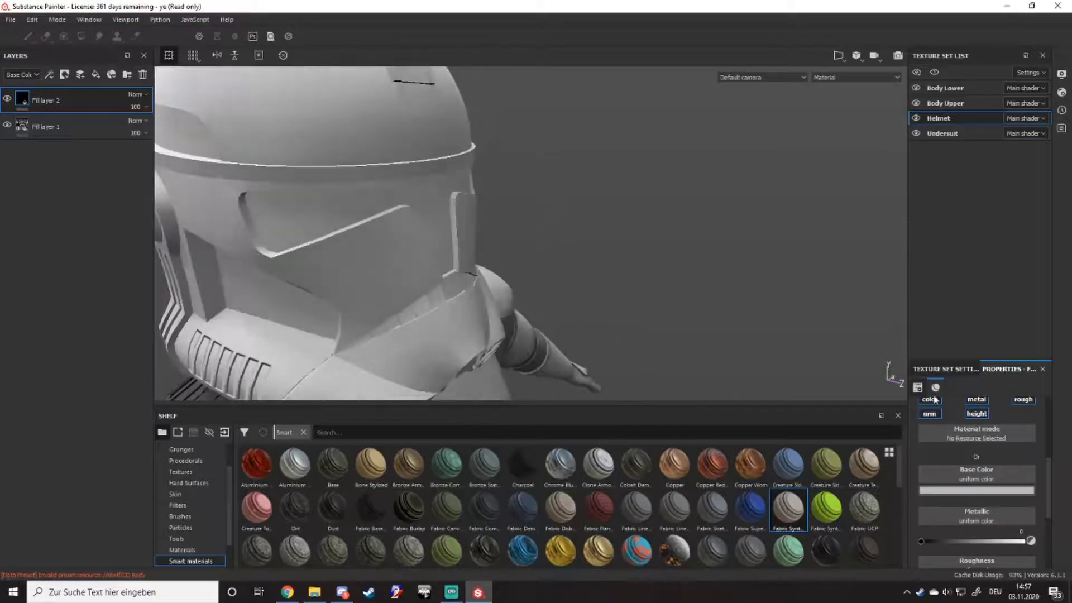
click(952, 489)
drag(971, 408, 1044, 303)
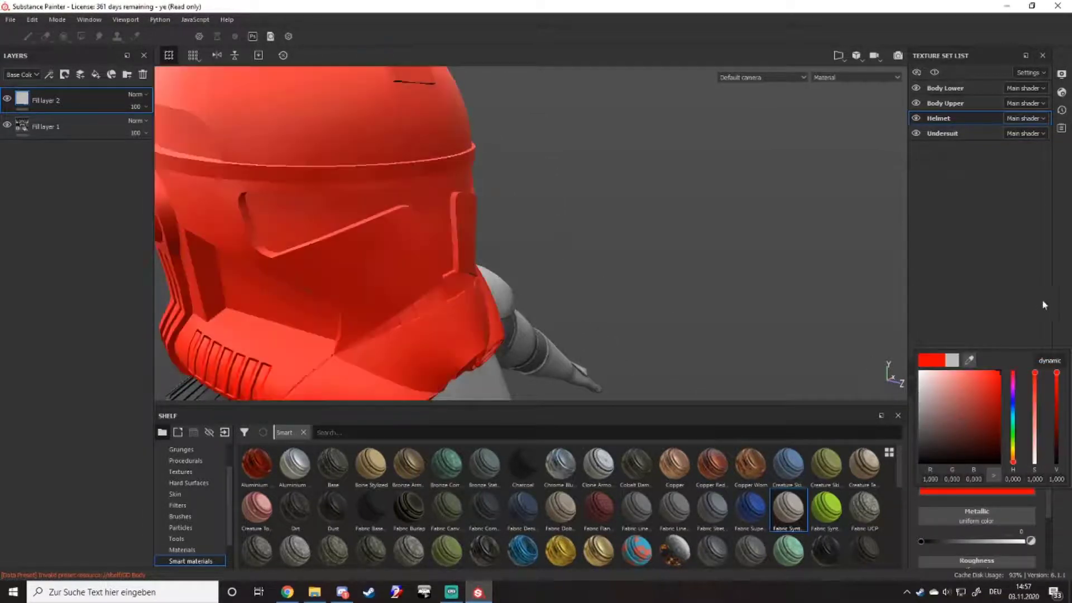
alt+drag(558, 327, 666, 351)
alt+right_drag(666, 350, 629, 346)
alt+drag(629, 346, 542, 246)
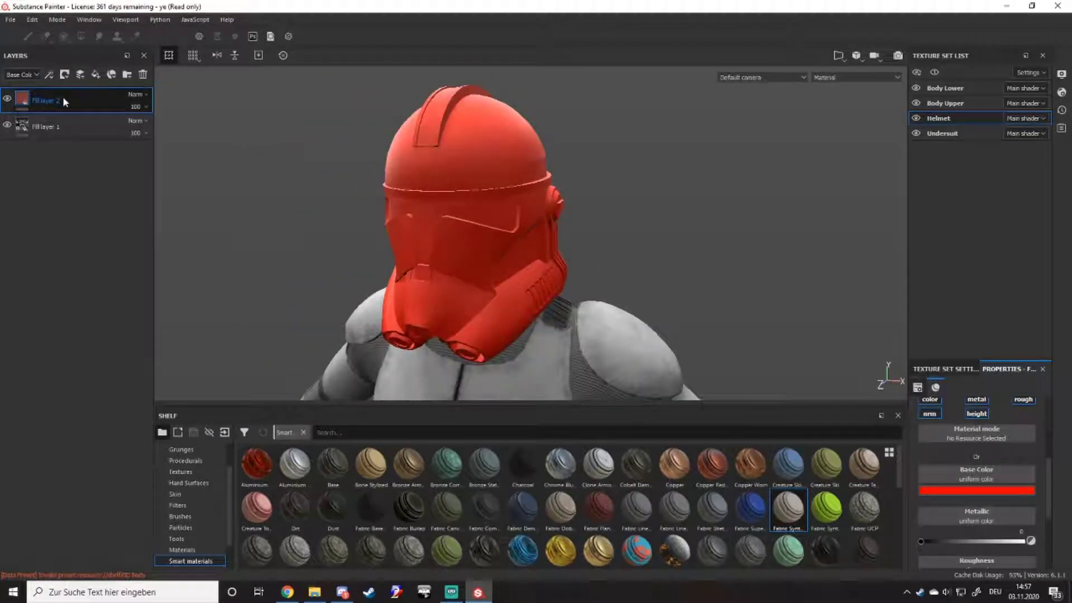
- Set the blending mode of the red helmet fill layer to Multiply
click(137, 94)
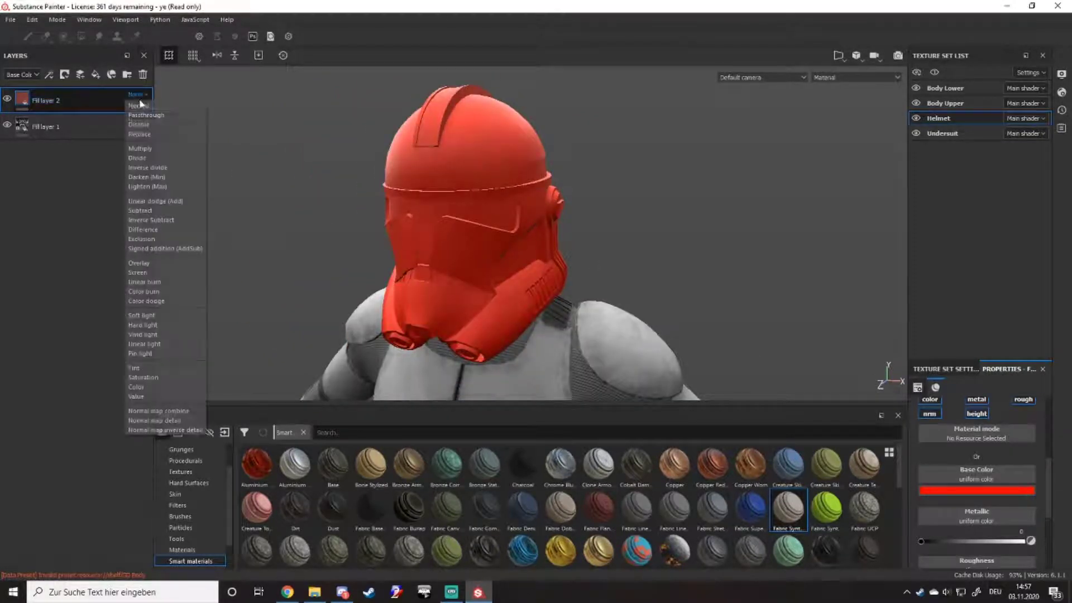
click(138, 147)
scroll(446, 174, up, 1)
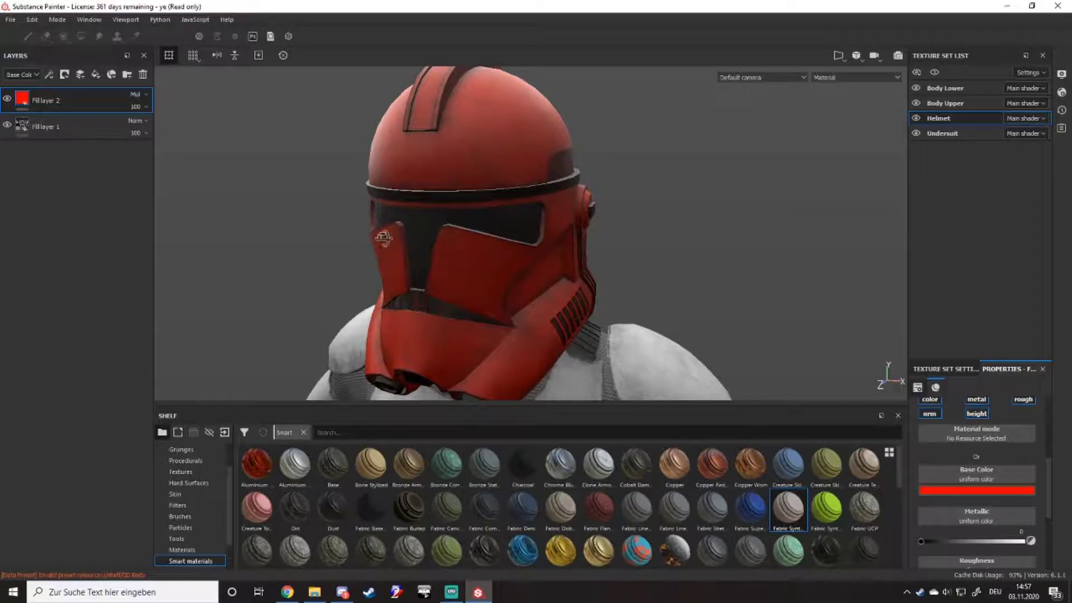
alt+drag(383, 237, 502, 235)
- Add a black mask to the red helmet fill layer
right_click(62, 103)
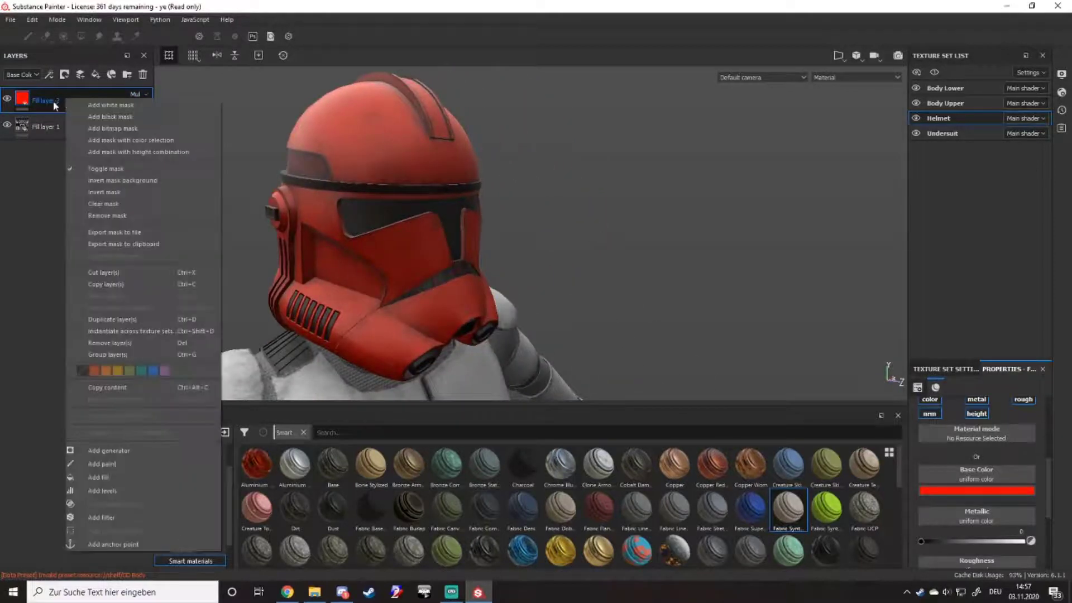
click(106, 116)
scroll(424, 245, up, 3)
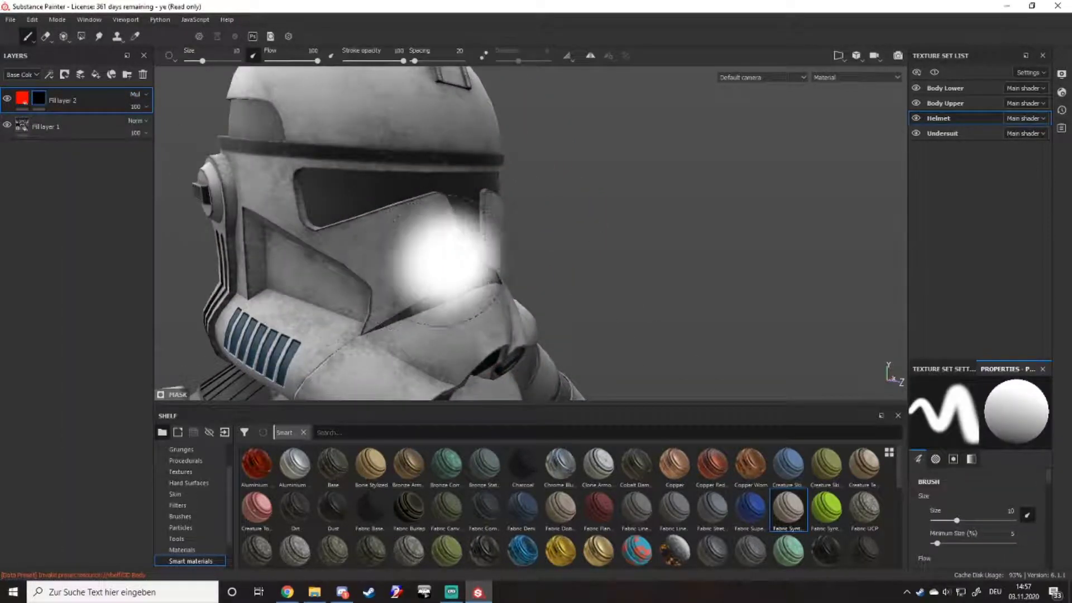
ctrl+right_drag(430, 263, 392, 28)
ctrl+right_drag(398, 224, 324, 223)
alt+drag(581, 386, 502, 234)
scroll(449, 190, down, 3)
scroll(503, 235, up, 4)
alt+middle_drag(503, 310, 420, 241)
alt+drag(421, 241, 414, 286)
scroll(390, 212, down, 2)
scroll(391, 212, up, 2)
mouse_move(369, 224)
ctrl+right_down()
mouse_move(419, 224)
mouse_move(368, 231)
ctrl+right_up()
scroll(377, 215, up, 3)
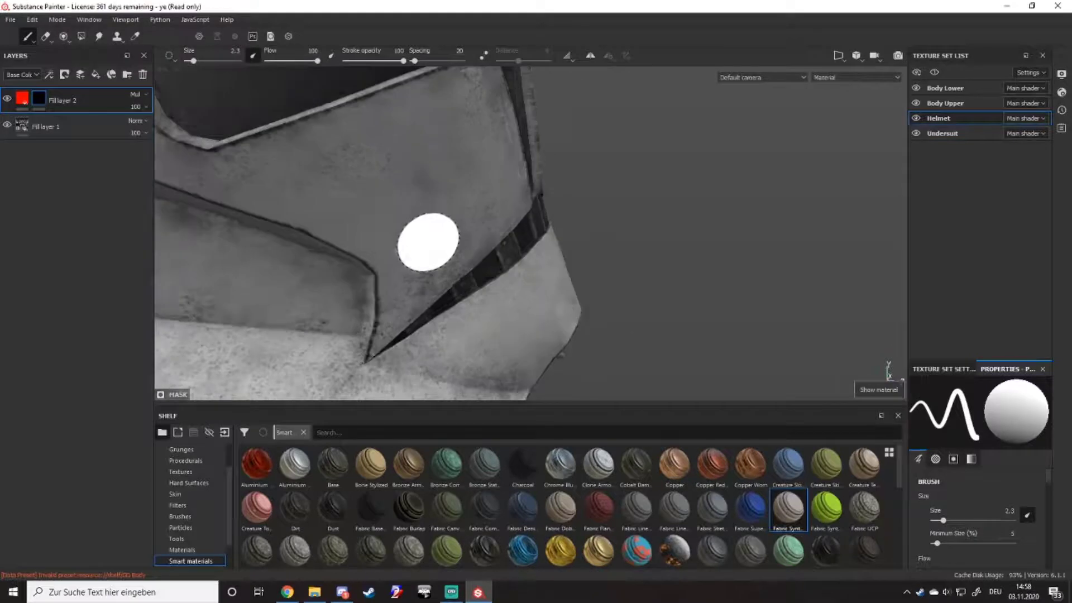
scroll(428, 242, down, 5)
alt+drag(441, 242, 376, 216)
scroll(427, 194, up, 2)
alt+middle_drag(430, 123, 408, 226)
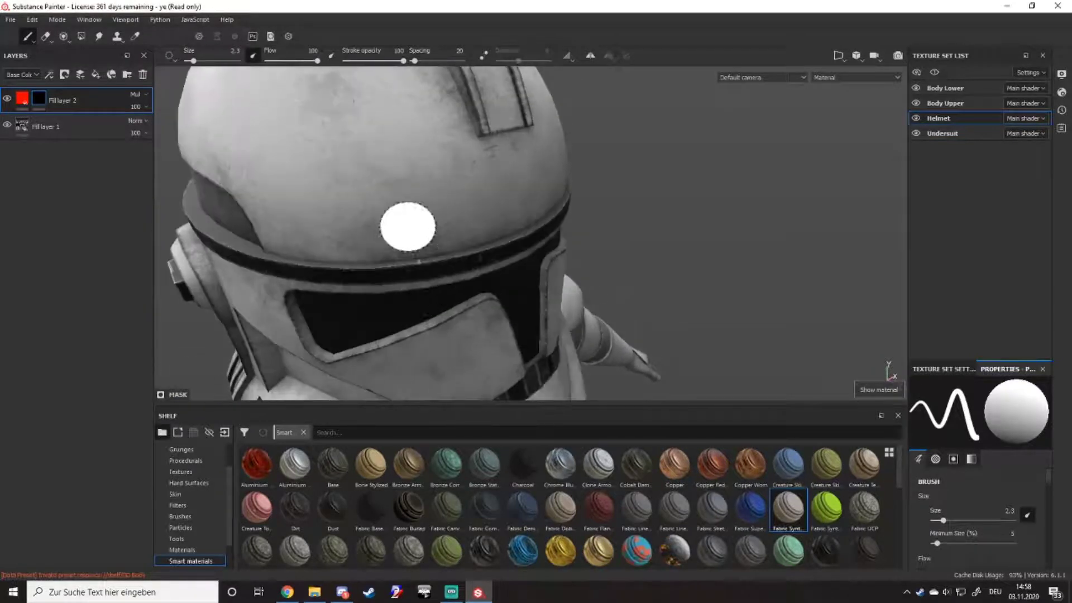
scroll(408, 226, up, 2)
alt+drag(401, 225, 364, 194)
alt+middle_drag(376, 195, 378, 239)
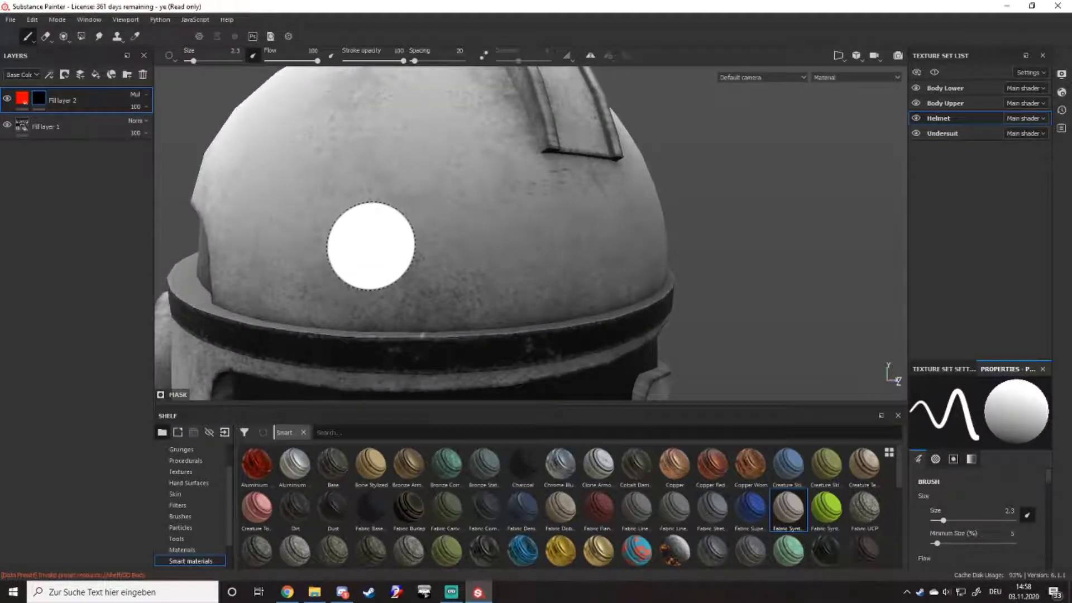
click(343, 250)
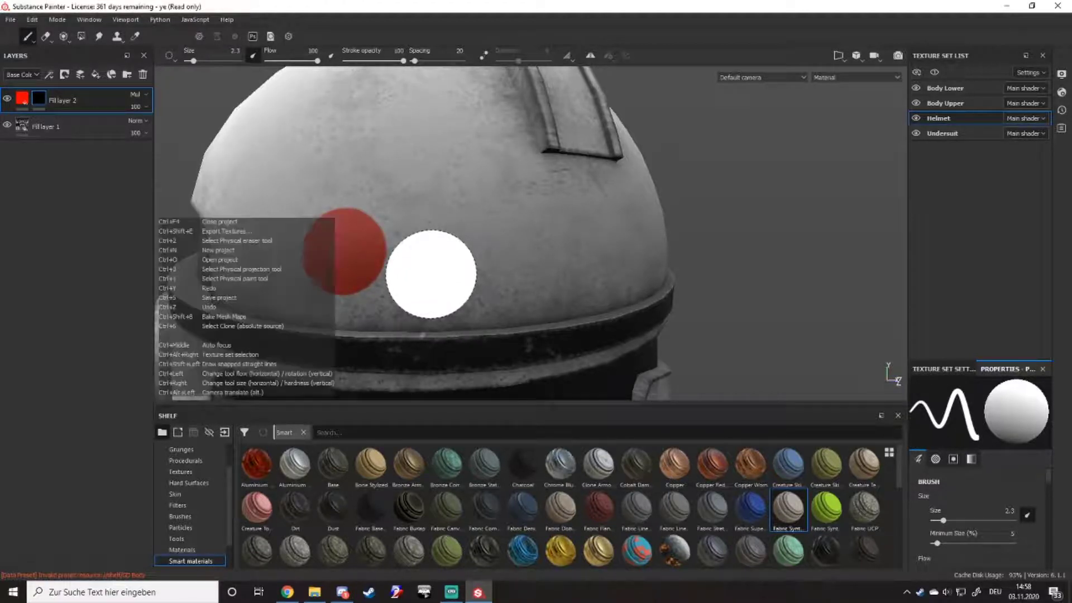
key(ctrl+z)
- Reveal the helmet's crest on the mask using Polygon Fill in UV chunk mode, with the viewport showing base color
click(80, 37)
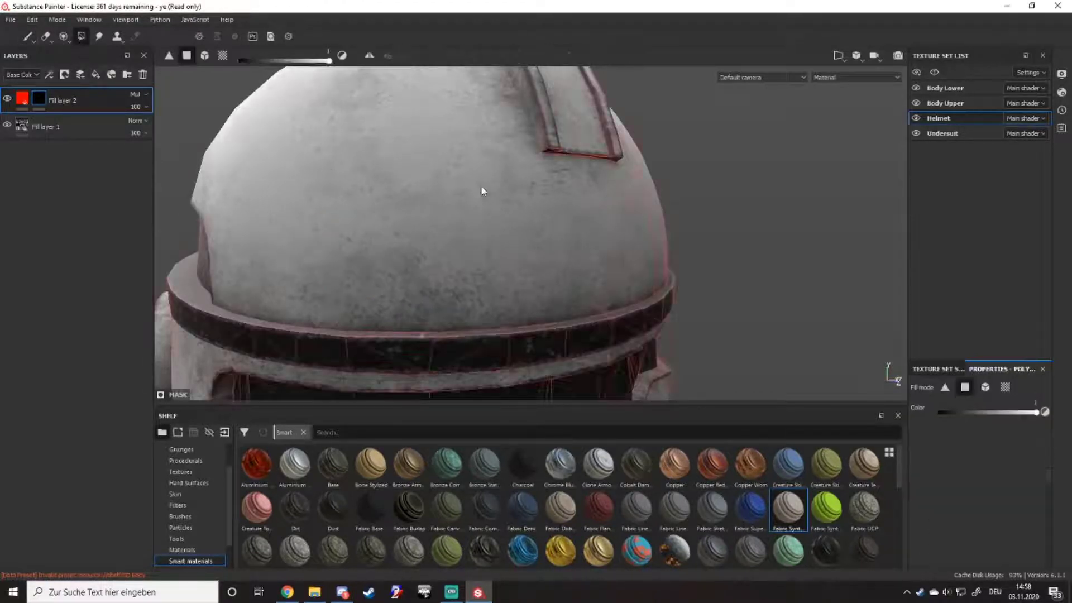
alt+drag(480, 185, 249, 93)
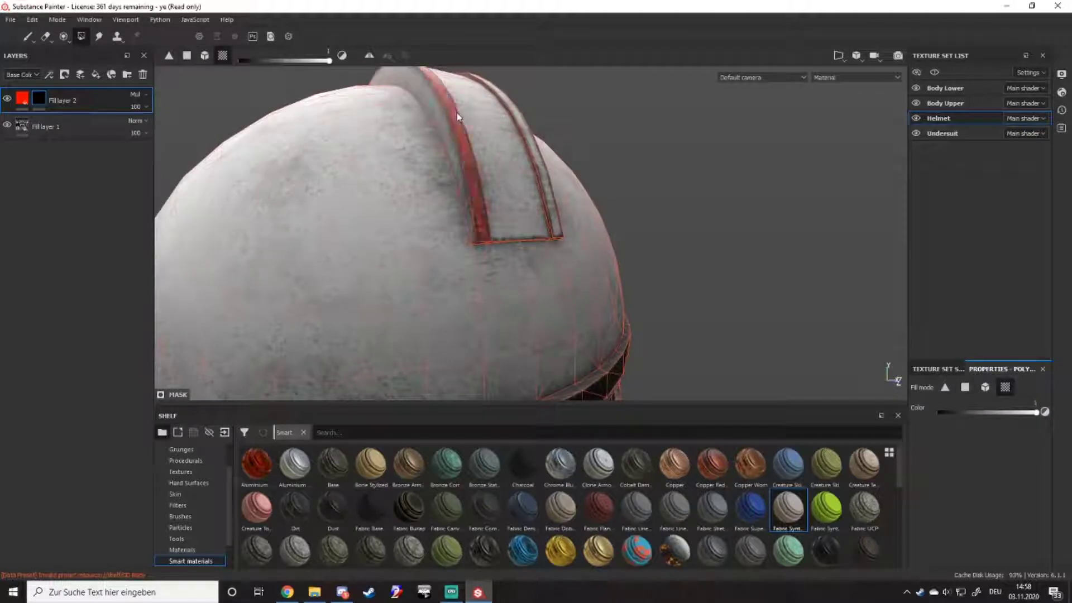
click(480, 117)
key(c)
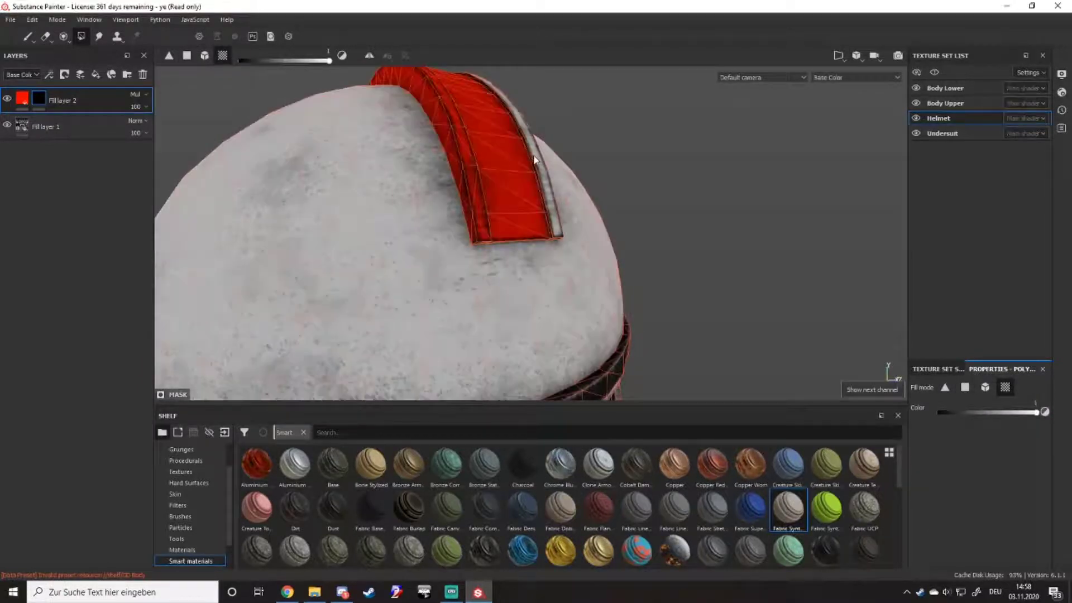
alt+drag(531, 160, 302, 178)
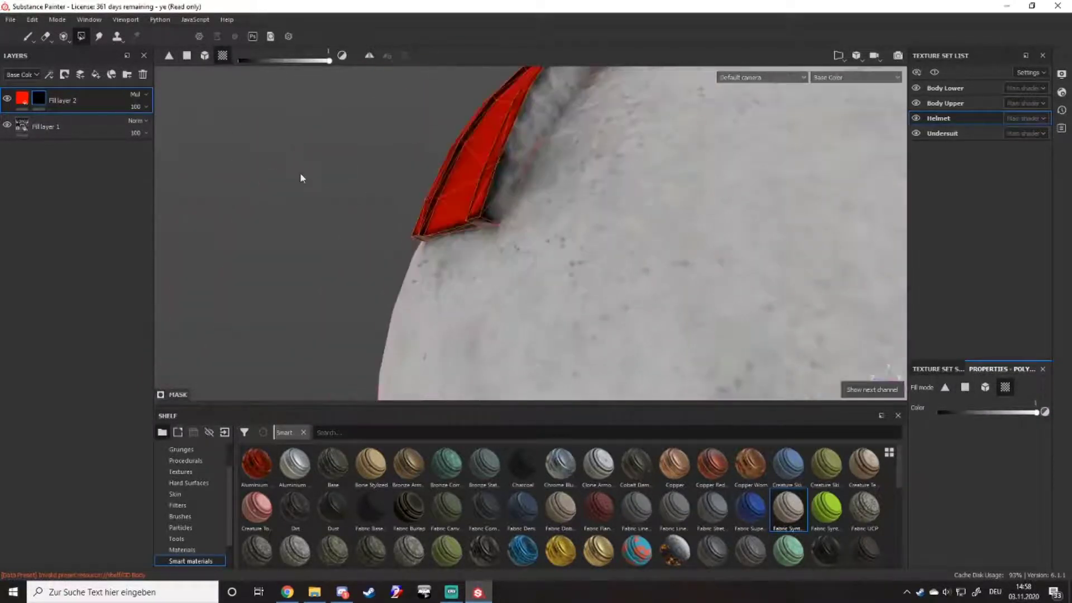
click(533, 119)
scroll(529, 175, down, 6)
scroll(531, 245, up, 4)
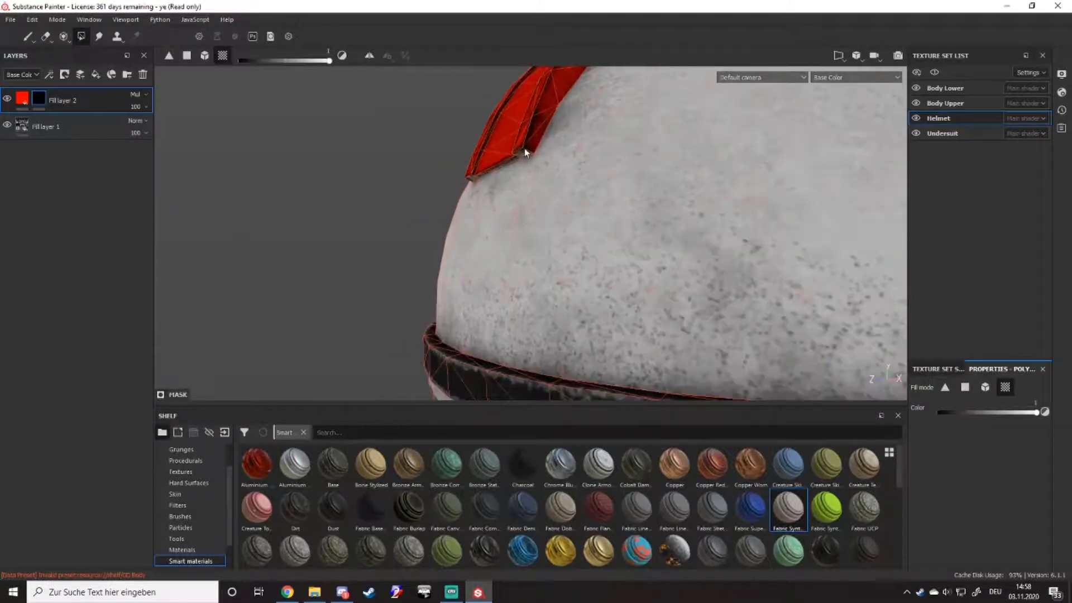
alt+drag(517, 161, 479, 130)
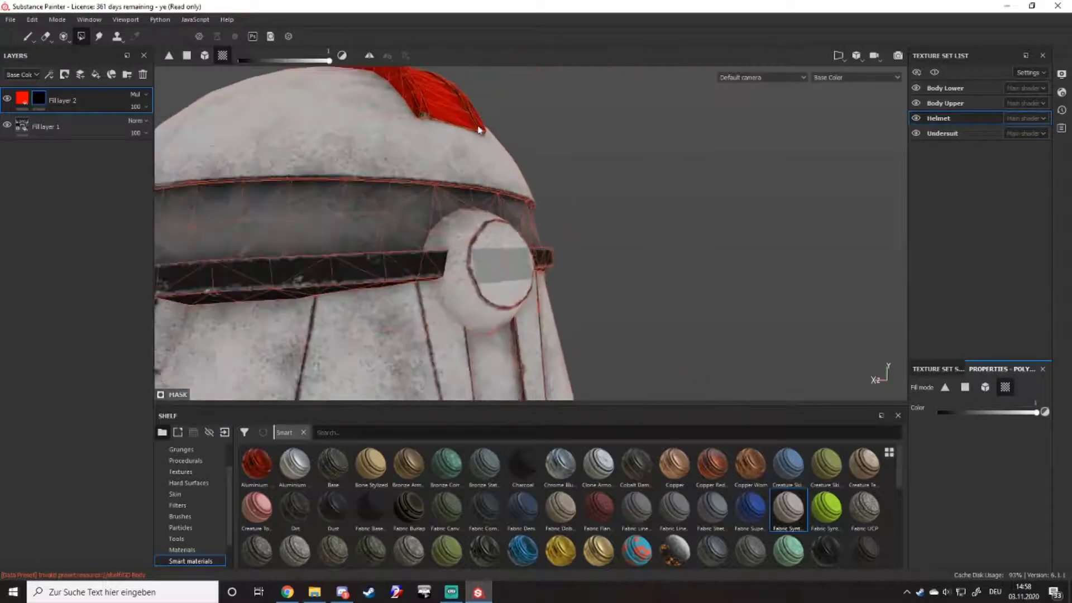
- Fill the helmet's lower mouthpiece around the breathing filters on the mask, including its underside
scroll(463, 310, down, 6)
alt+drag(457, 337, 706, 227)
alt+drag(419, 281, 693, 262)
scroll(696, 265, up, 2)
click(491, 289)
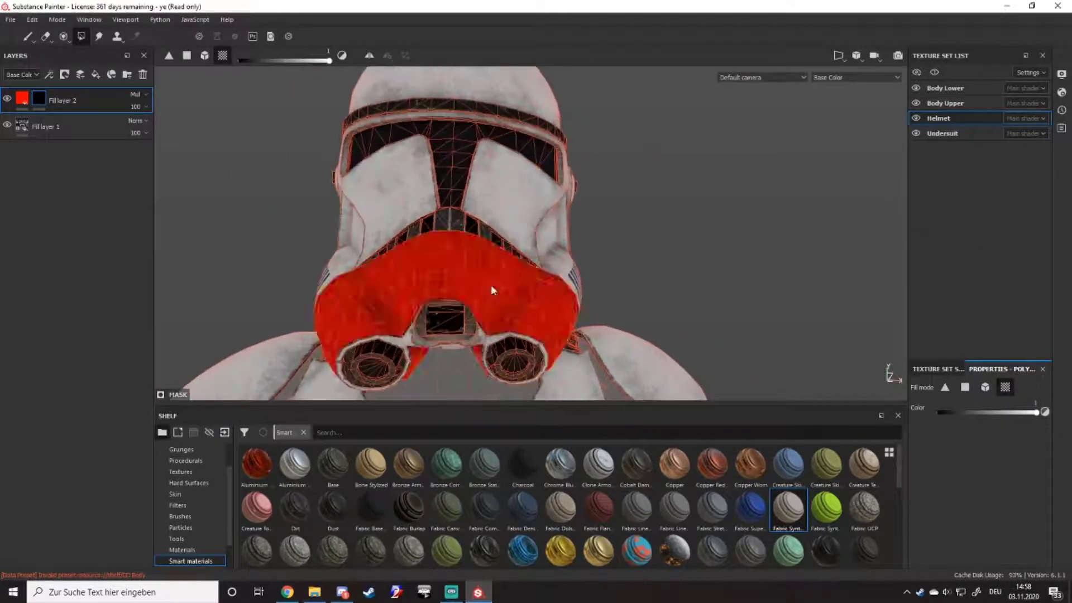
alt+drag(361, 320, 385, 268)
click(403, 353)
alt+drag(407, 363, 598, 347)
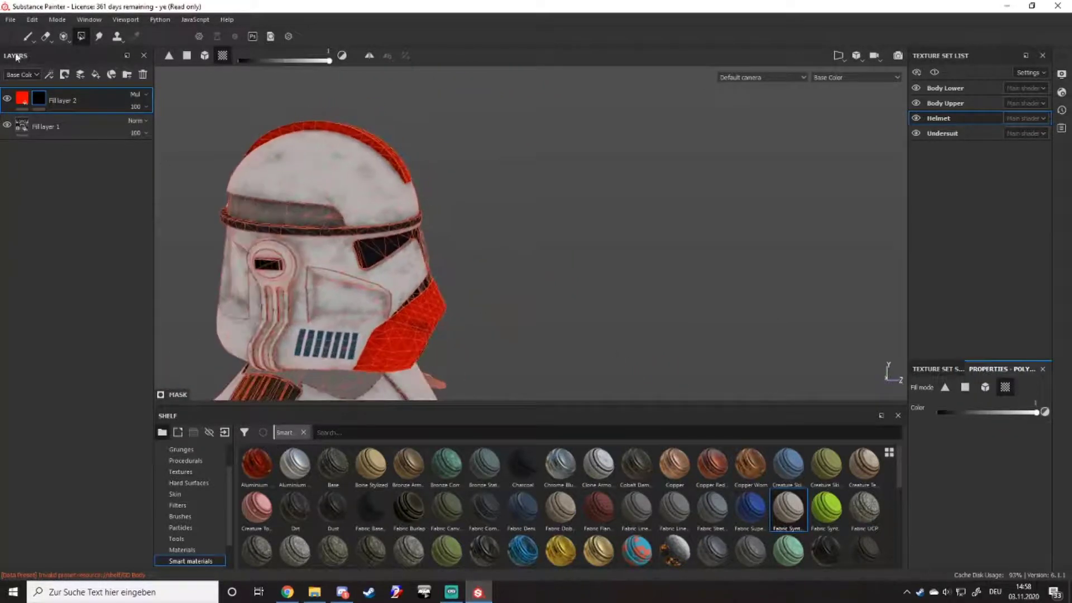
- Change the base color of Fill layer 2 on the helmet to blue (R 0, G 0.156, B 1)
click(28, 36)
mouse_move(365, 134)
alt+mouse_down()
mouse_move(234, 167)
mouse_move(232, 182)
mouse_move(408, 277)
mouse_move(565, 254)
mouse_move(723, 259)
mouse_move(491, 262)
alt+mouse_up()
scroll(408, 277, down, 3)
scroll(492, 262, up, 5)
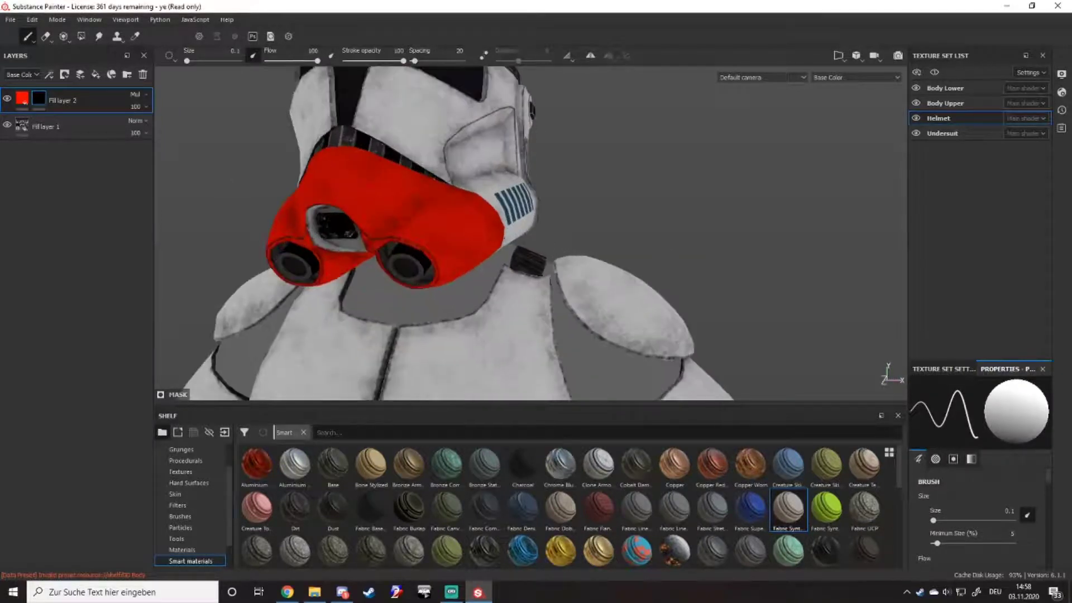
click(19, 104)
alt+middle_drag(290, 189, 305, 256)
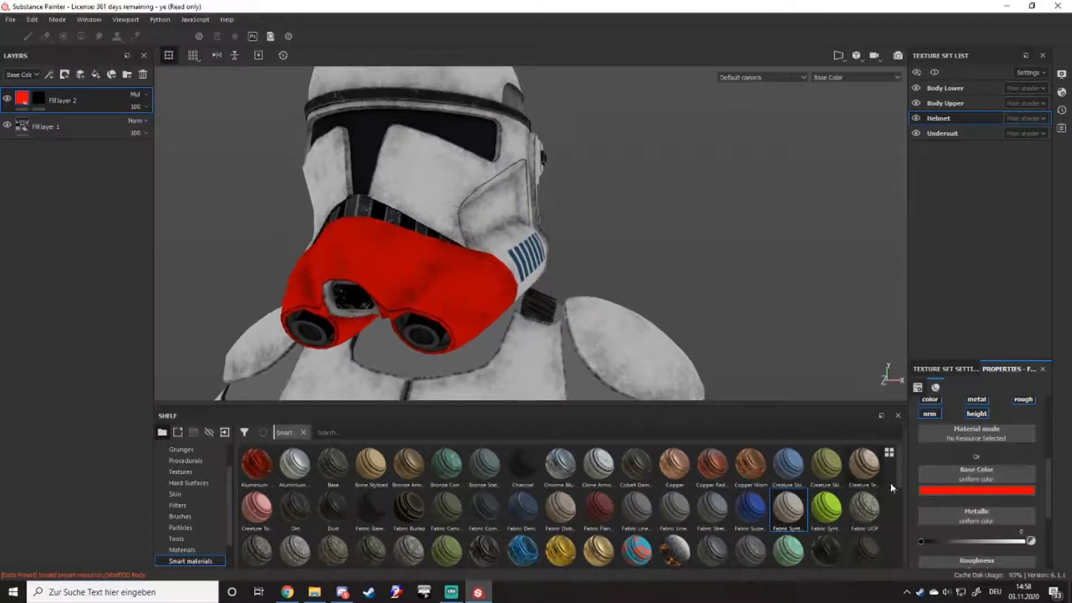
click(951, 495)
click(1012, 404)
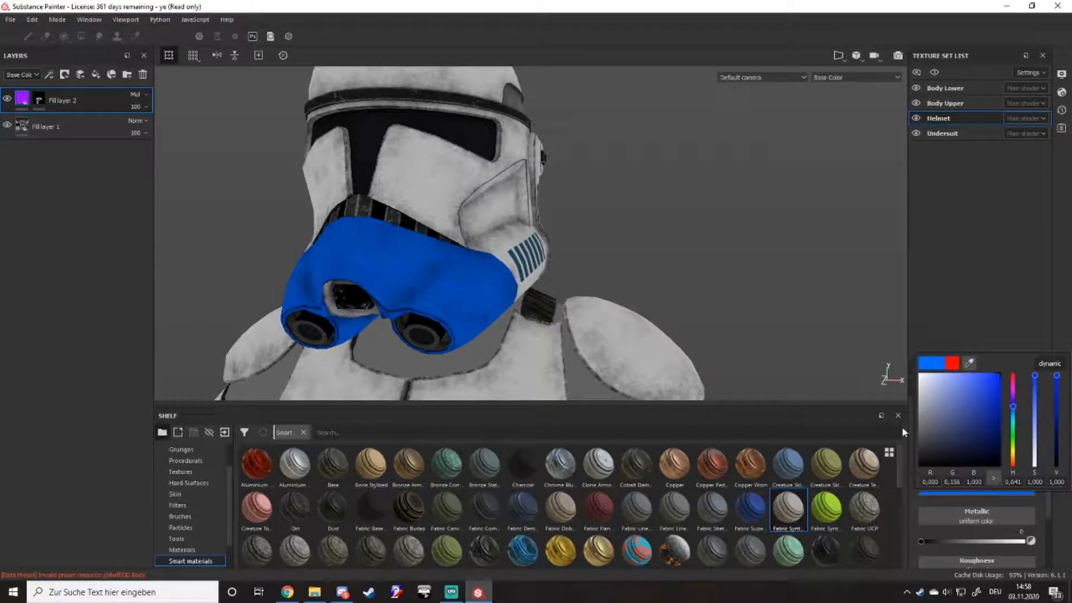
- Examine the blue helmet markings from several angles and return the viewport to the Material view
alt+drag(576, 253, 330, 278)
scroll(350, 310, down, 4)
alt+middle_drag(360, 241, 326, 274)
alt+drag(326, 274, 533, 276)
scroll(393, 266, up, 4)
alt+drag(390, 357, 502, 265)
scroll(502, 265, down, 3)
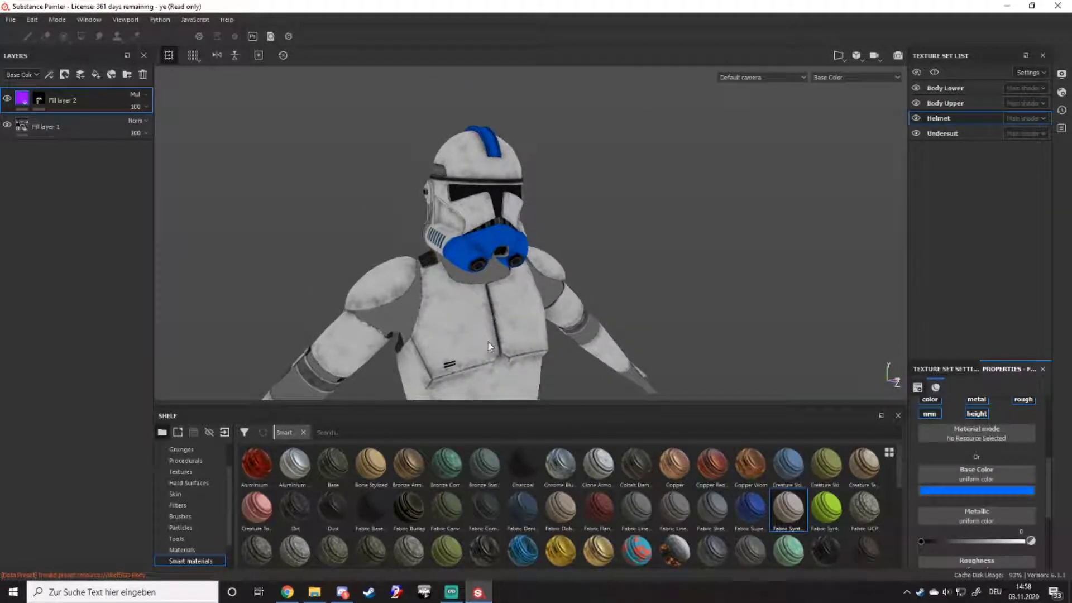
key(m)
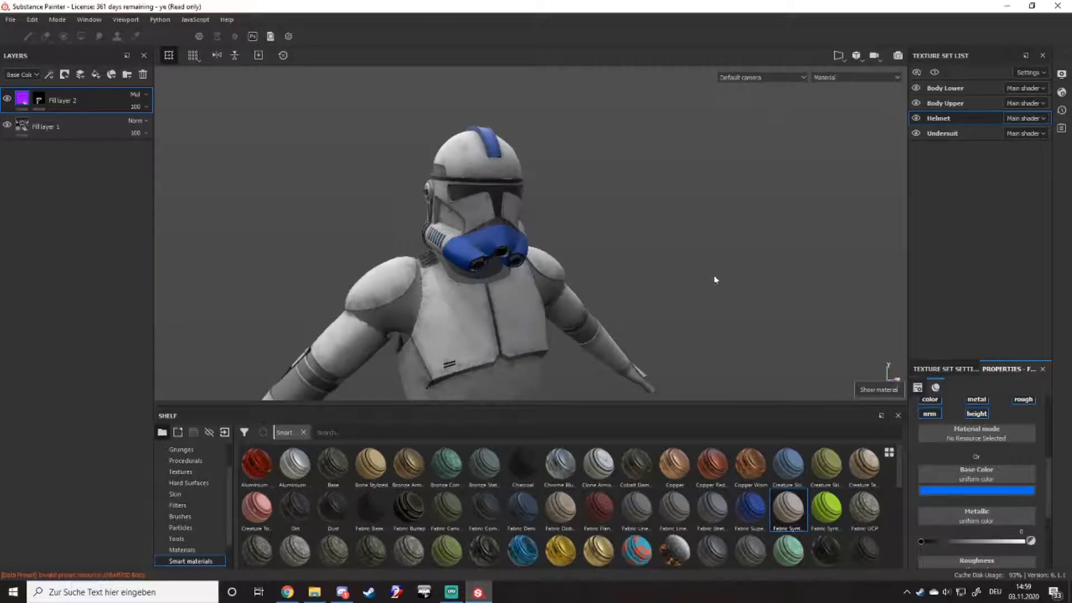
click(967, 106)
click(97, 77)
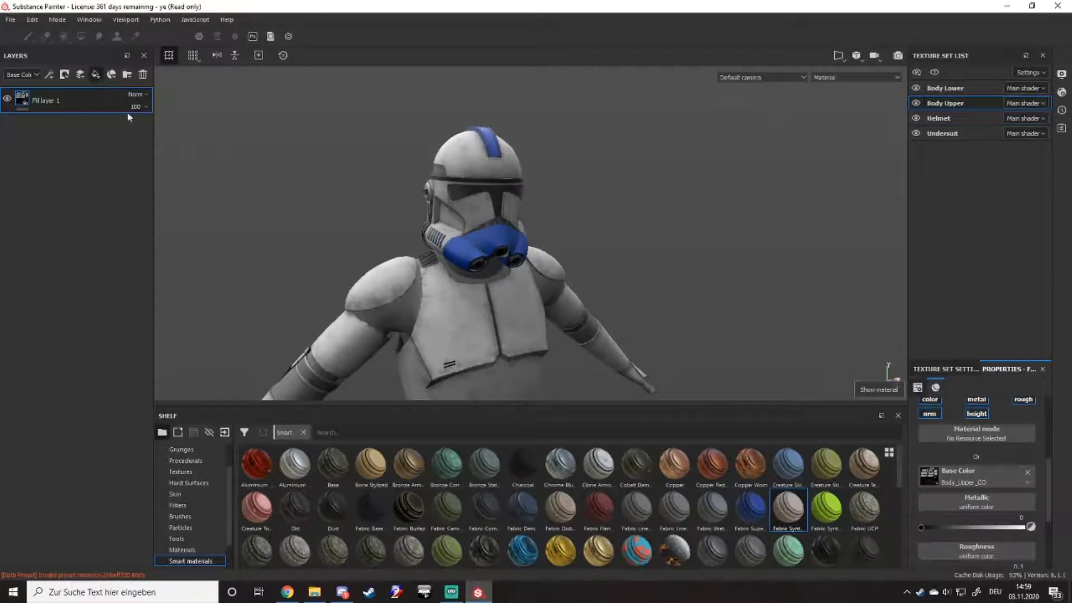
scroll(387, 224, up, 3)
click(143, 74)
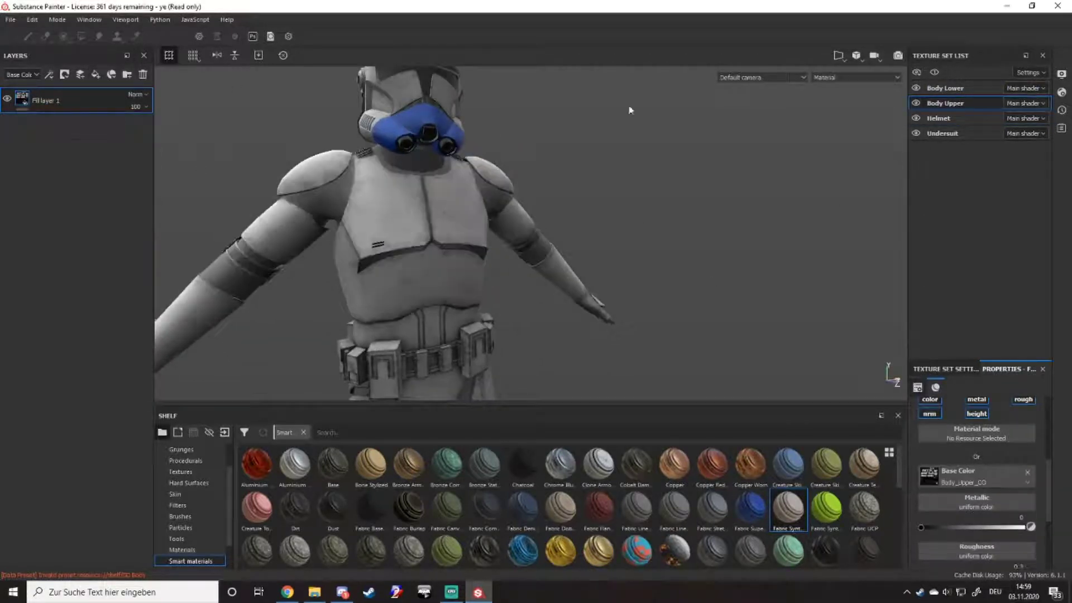
- Copy the helmet's blue Multiply Fill layer 2 with its black mask into the Body Upper texture set
click(947, 117)
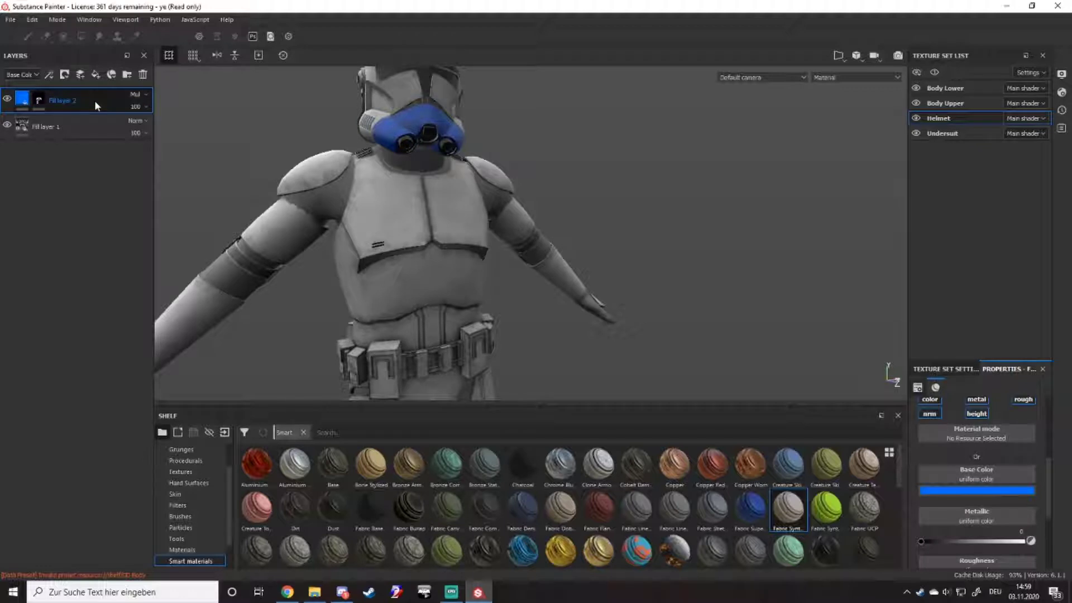
click(957, 102)
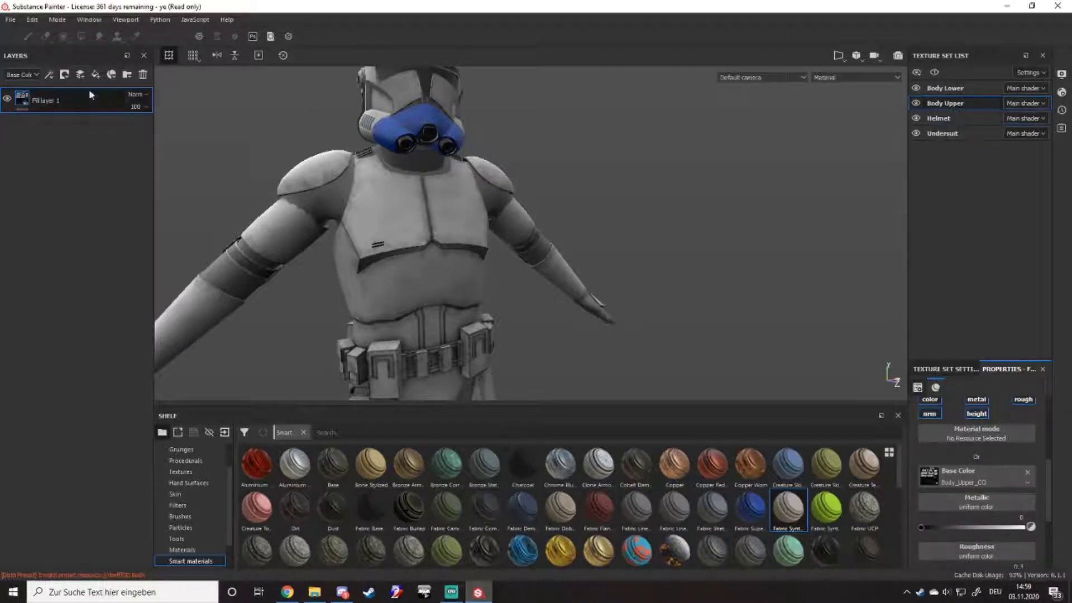
scroll(431, 322, down, 3)
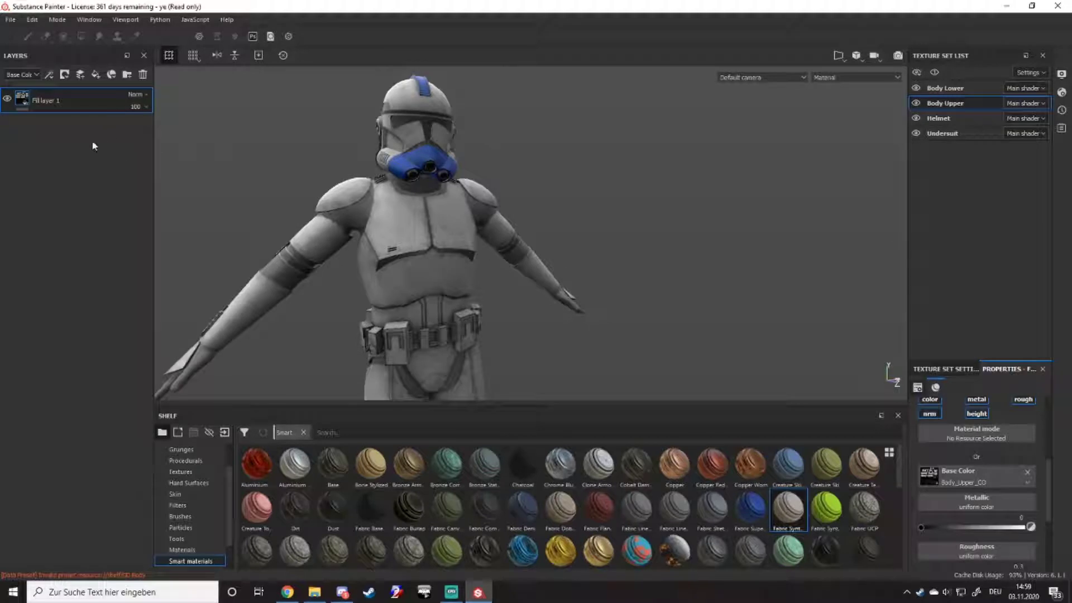
key(ctrl+v)
alt+middle_drag(399, 287, 387, 111)
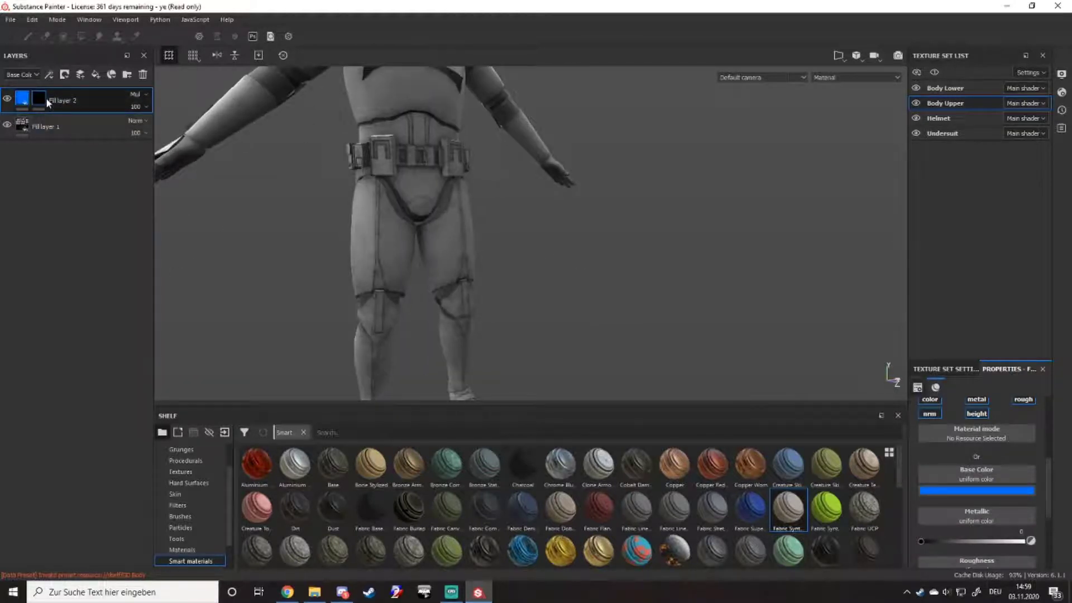
- Fill the shoulder pads, upper-arm band and right hand plate on the Body Upper mask using Polygon Fill in mesh mode
click(45, 99)
click(81, 39)
scroll(365, 229, up, 5)
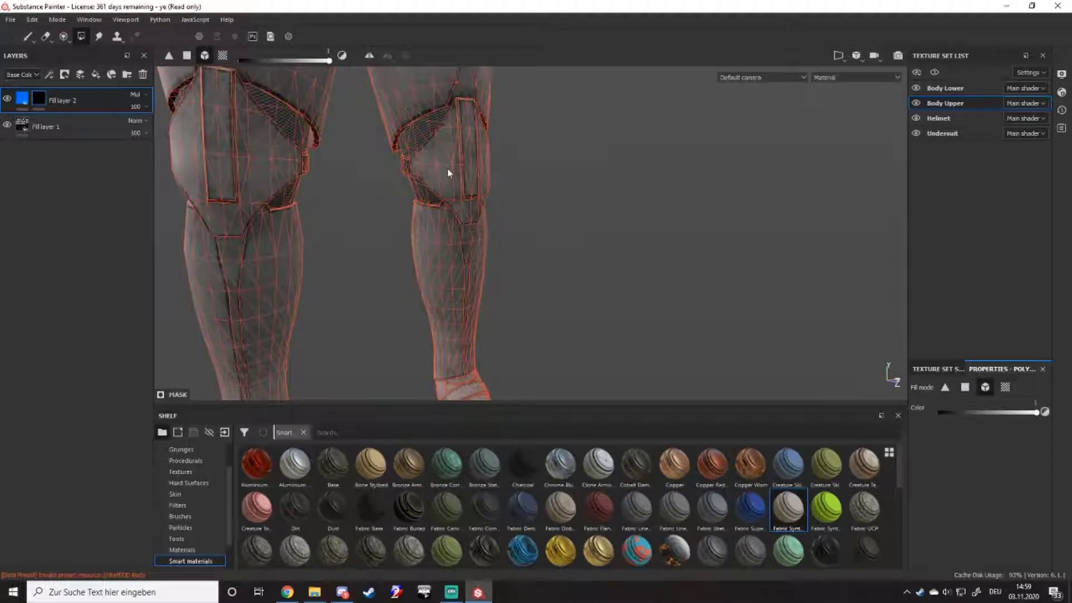
scroll(337, 203, down, 5)
alt+middle_drag(336, 203, 346, 258)
alt+drag(347, 259, 356, 178)
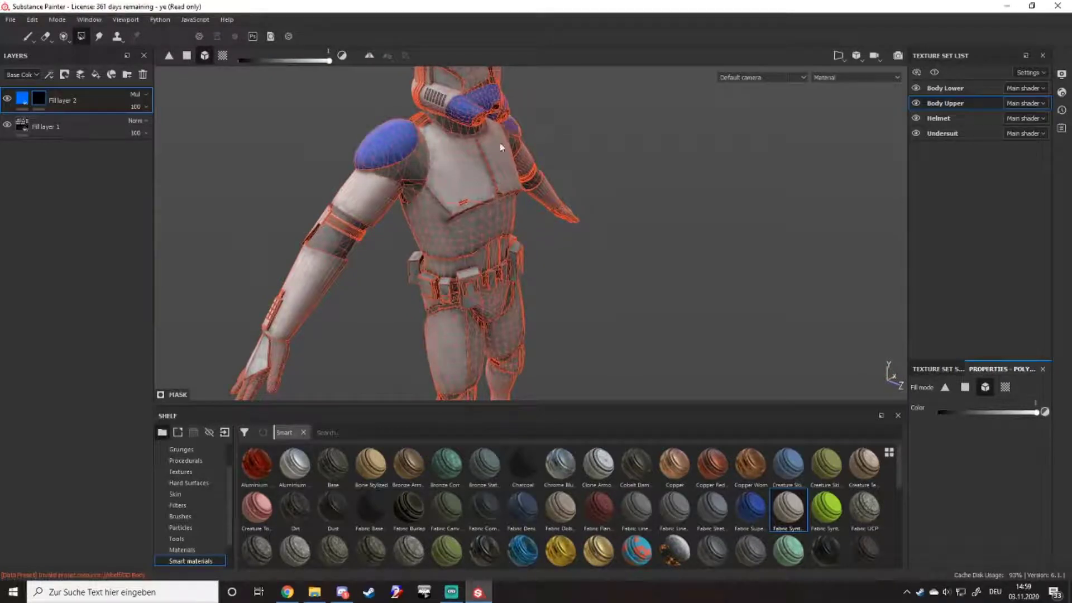
alt+drag(501, 147, 367, 182)
click(377, 155)
click(309, 287)
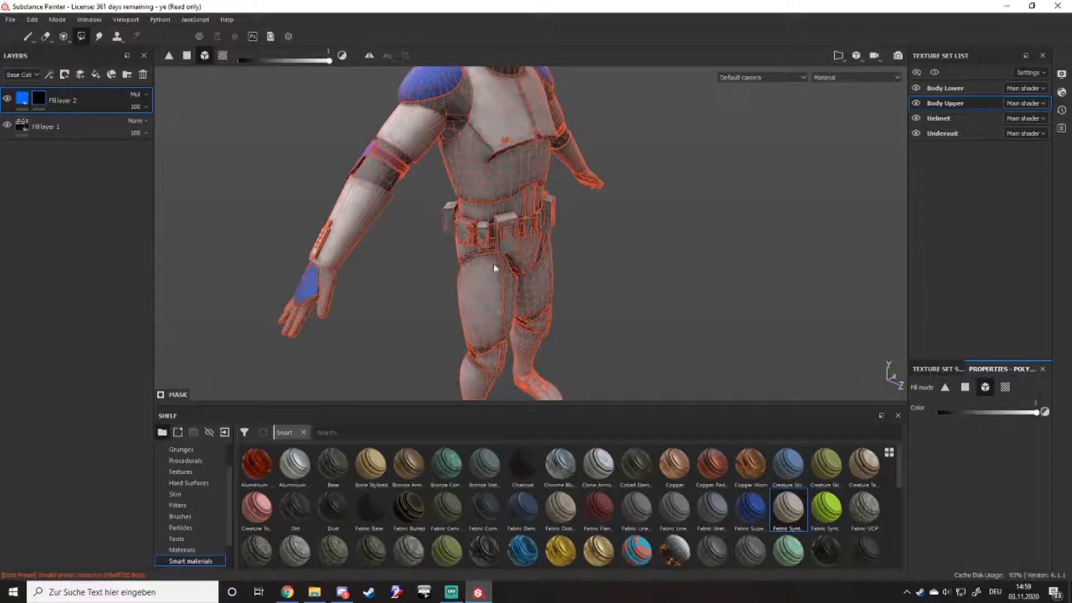
- Fill the back plate of the trooper's left hand on the Body Upper mask
alt+drag(496, 268, 634, 222)
alt+middle_drag(634, 223, 514, 234)
scroll(514, 234, up, 4)
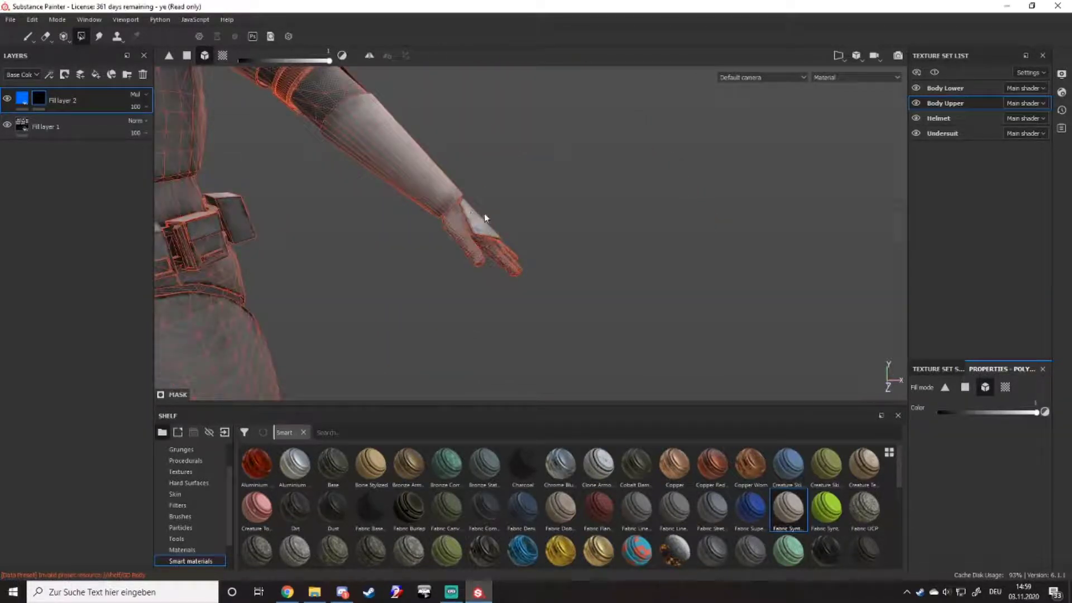
alt+drag(484, 216, 494, 125)
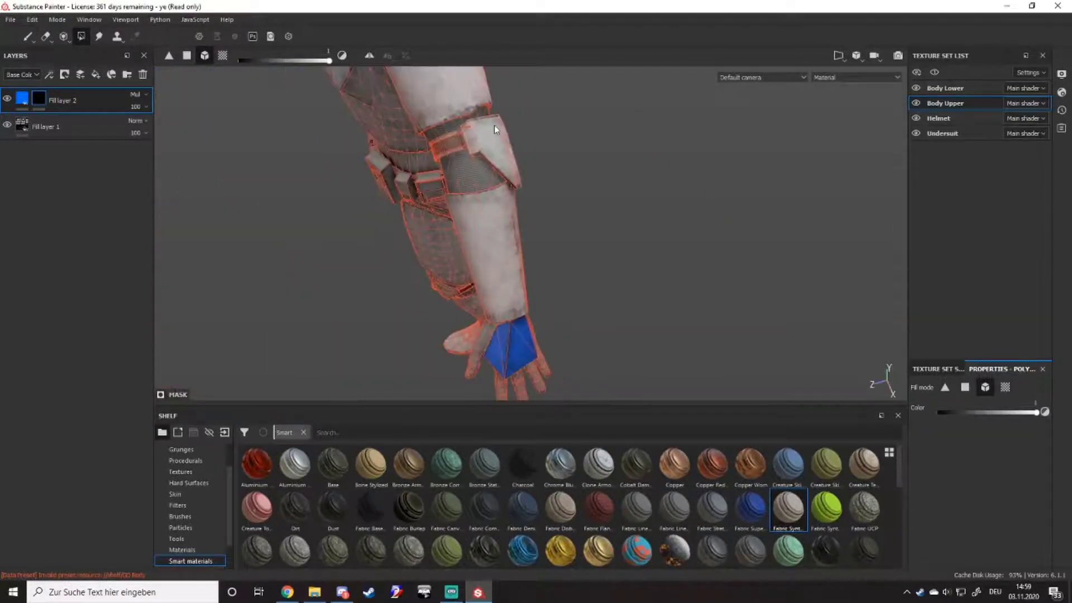
- Fill the chest plate on the Body Upper mask using Polygon Fill in UV chunk mode
scroll(441, 257, down, 5)
alt+drag(426, 309, 529, 227)
scroll(345, 234, up, 3)
alt+drag(391, 245, 422, 190)
scroll(350, 258, up, 5)
scroll(321, 231, down, 3)
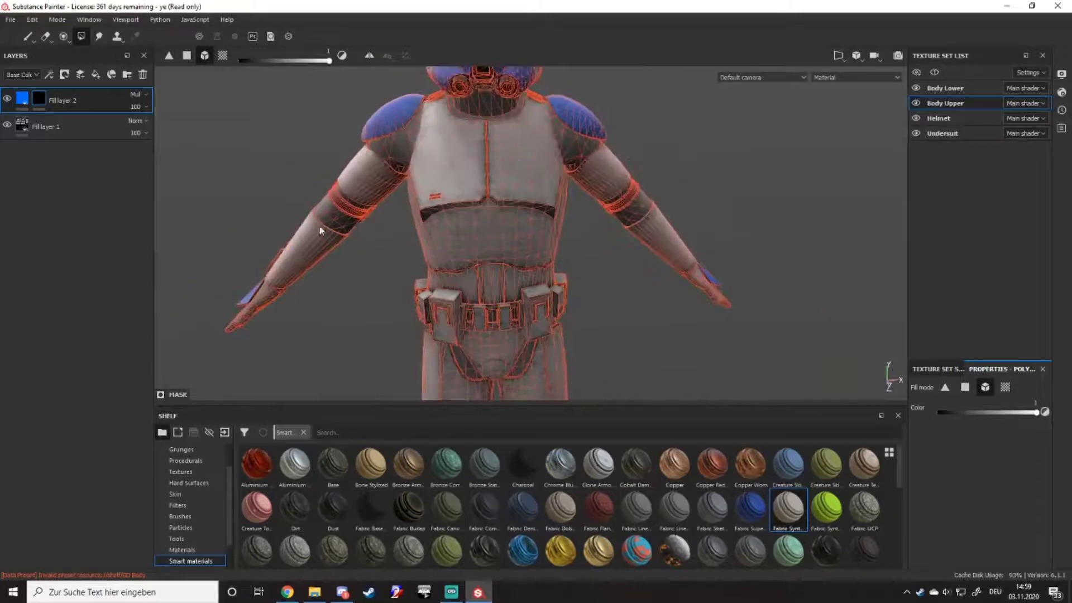
click(222, 55)
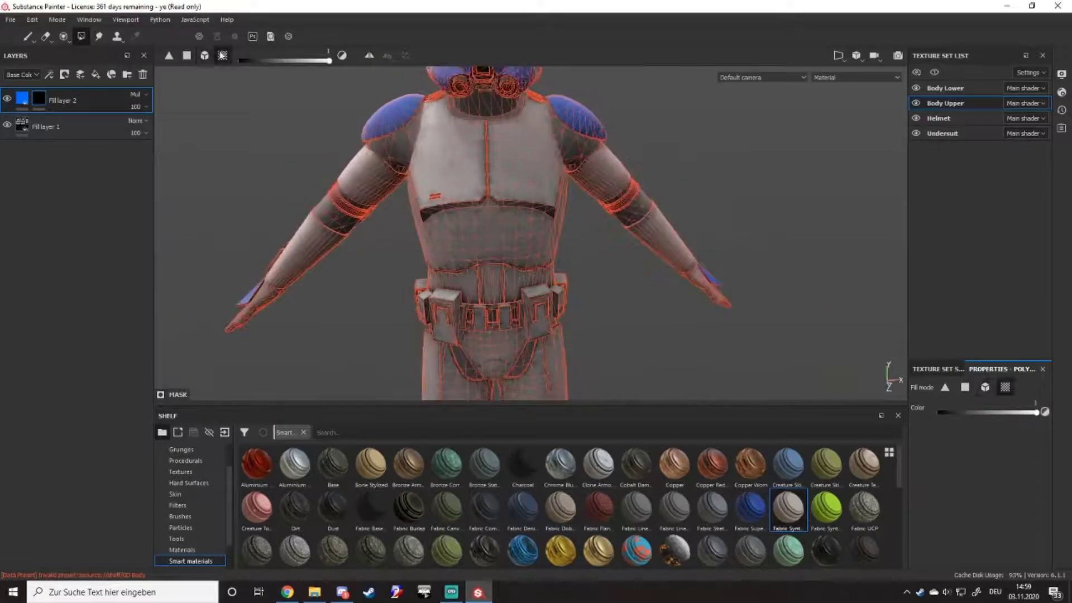
click(445, 157)
- Paste the blue masked Fill layer 2 into the Body Lower texture set and select its mask
alt+middle_drag(506, 252, 532, 137)
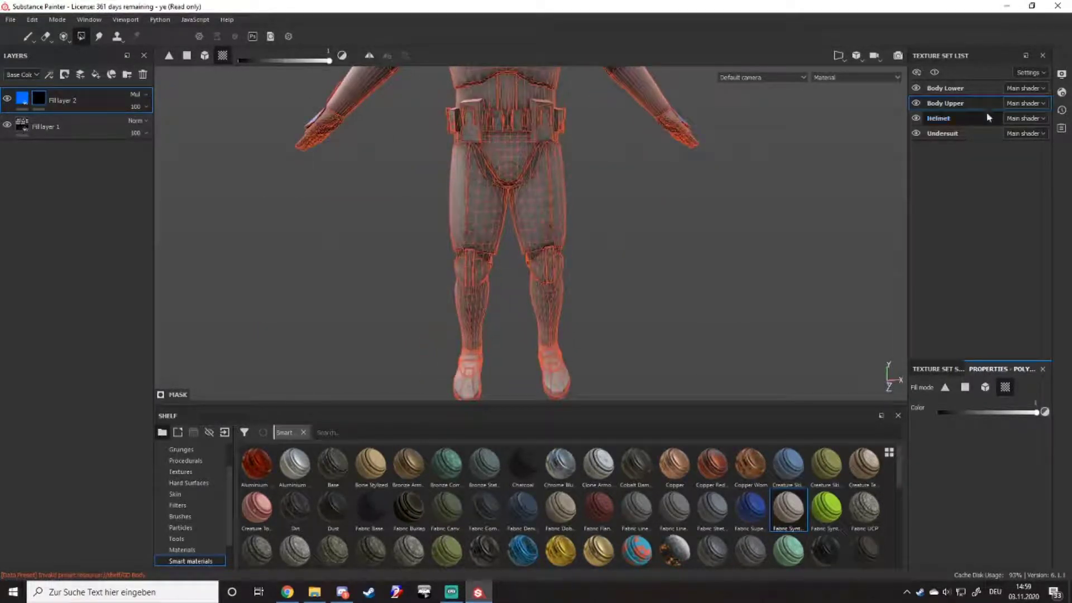
click(945, 88)
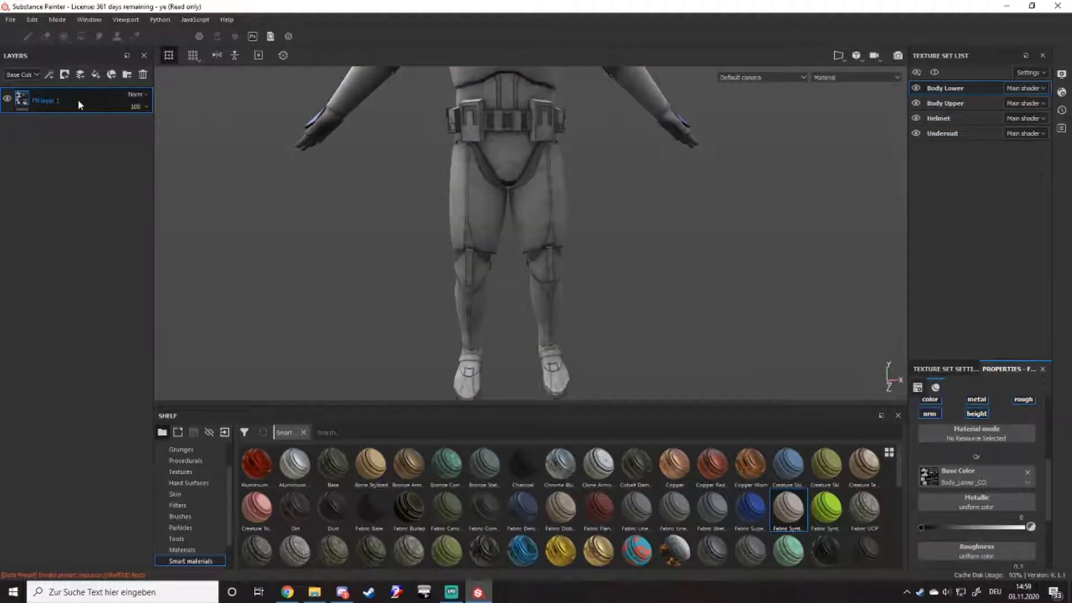
key(ctrl+v)
click(41, 99)
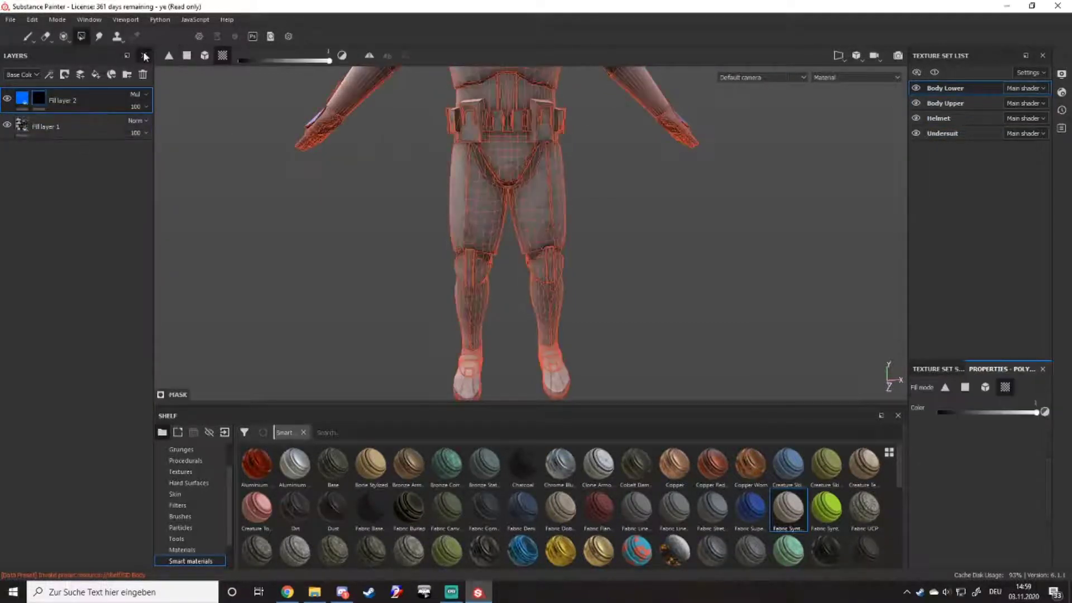
- Fill the knee pads and shin armor of both legs on the Body Lower mask in mesh mode
click(206, 57)
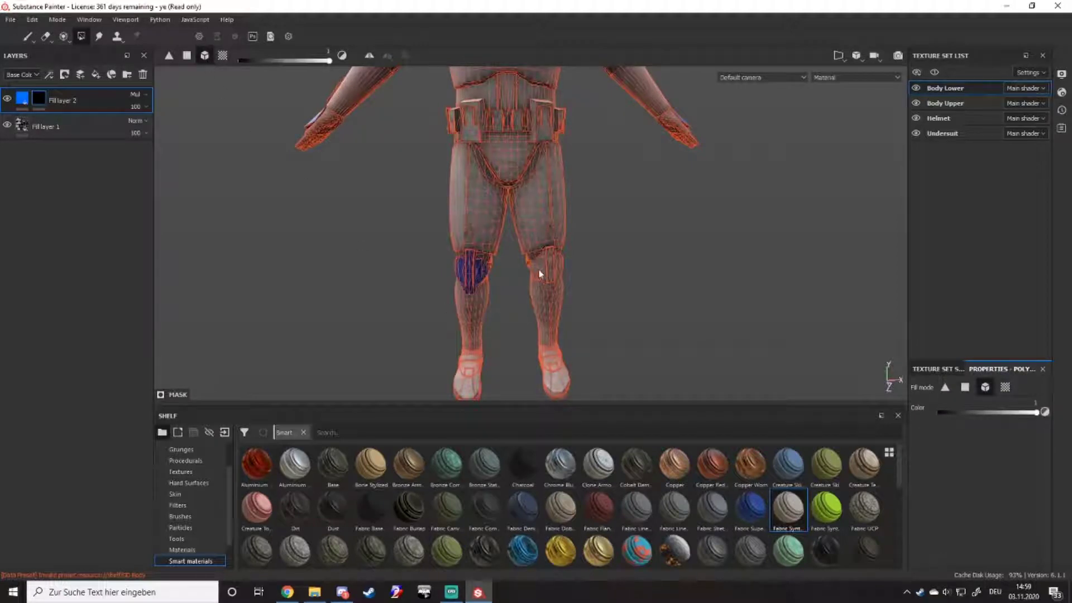
click(226, 58)
click(206, 57)
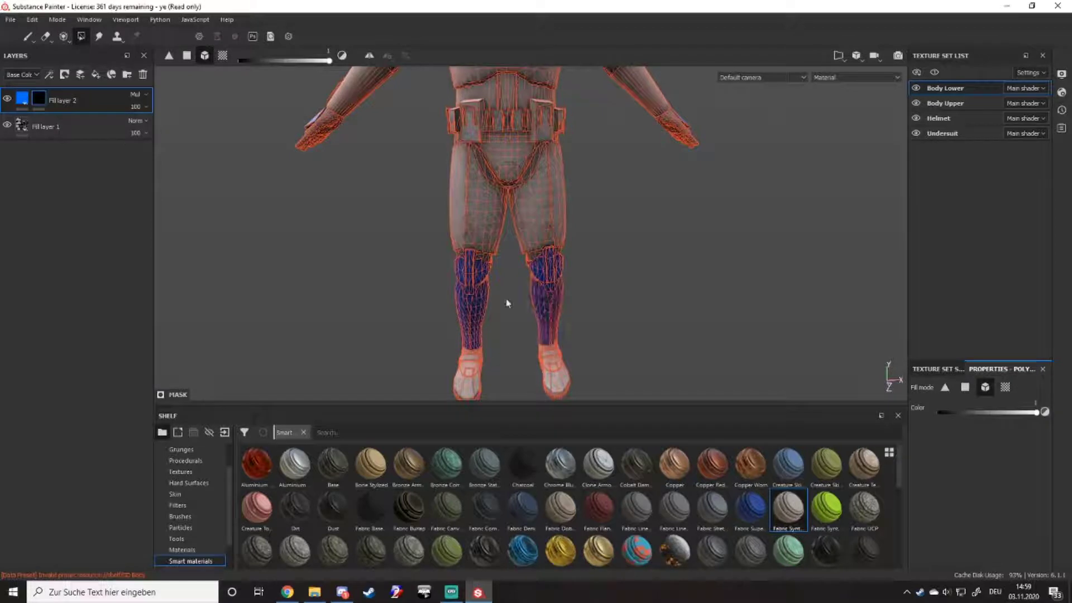
- Examine the blue armor markings on the chest, arms and legs from several angles without the wireframe
click(26, 37)
mouse_move(335, 223)
alt+mouse_down()
mouse_move(246, 223)
mouse_move(418, 232)
mouse_move(451, 199)
alt+mouse_up()
alt+middle_drag(451, 200, 343, 301)
mouse_move(456, 304)
alt+mouse_down()
mouse_move(779, 325)
mouse_move(447, 304)
alt+mouse_up()
scroll(402, 304, up, 2)
scroll(402, 304, down, 2)
alt+middle_drag(402, 304, 482, 231)
alt+drag(482, 231, 457, 293)
alt+middle_drag(459, 248, 414, 356)
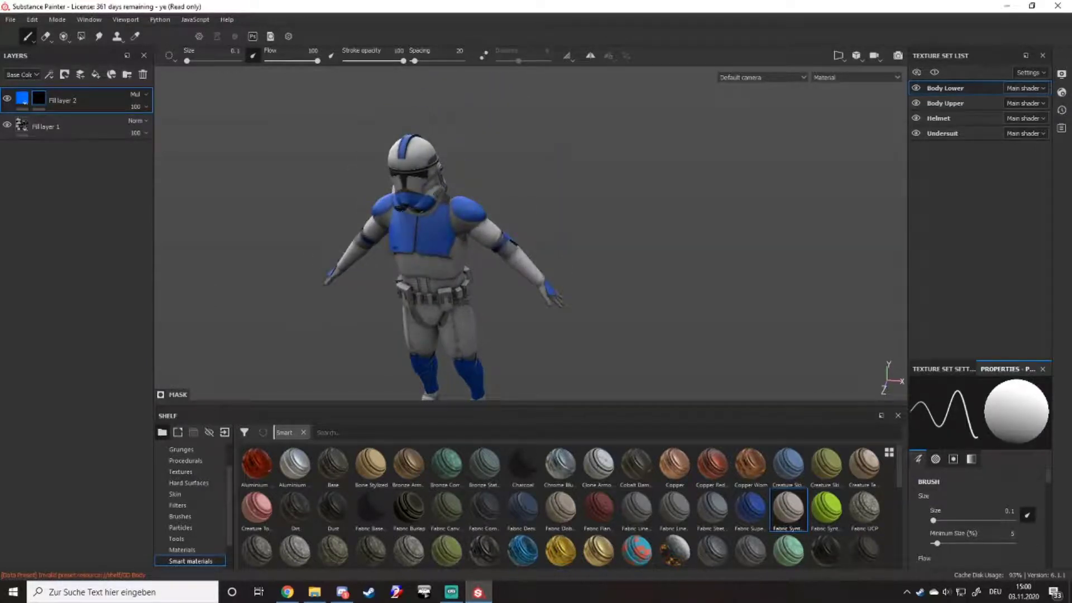
scroll(497, 273, up, 6)
mouse_move(497, 273)
alt+mouse_down()
mouse_move(553, 271)
mouse_move(554, 245)
alt+mouse_up()
- Inspect the Body Upper mask's chest area with Polygon Fill in UV chunk mode, using the base color view before returning to Material
click(945, 103)
scroll(554, 245, up, 3)
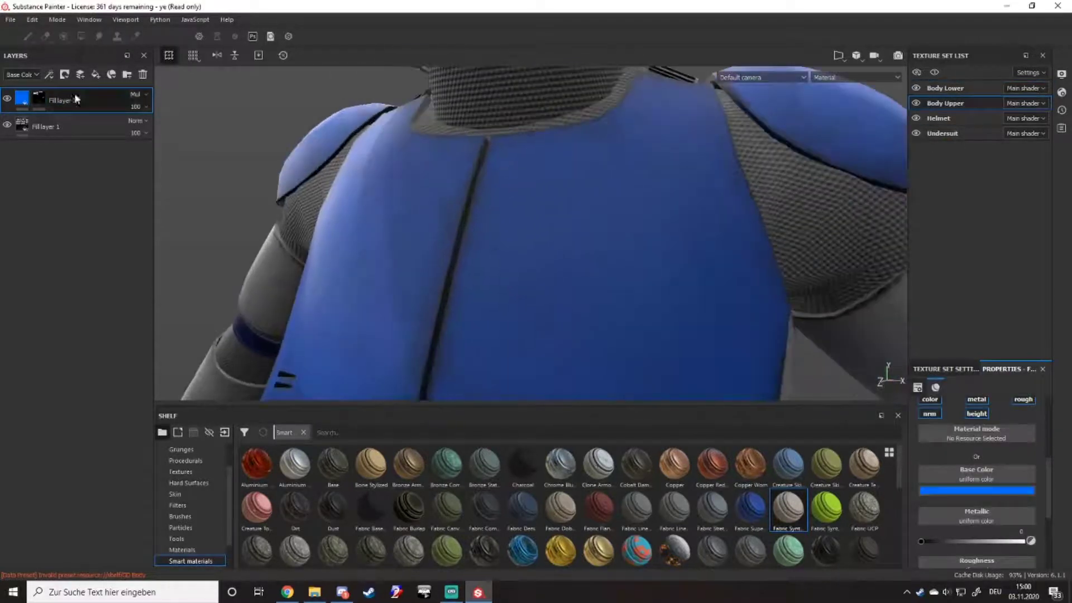
click(42, 99)
click(81, 36)
scroll(291, 152, up, 3)
click(222, 55)
key(c)
alt+drag(378, 144, 462, 225)
alt+drag(320, 215, 371, 279)
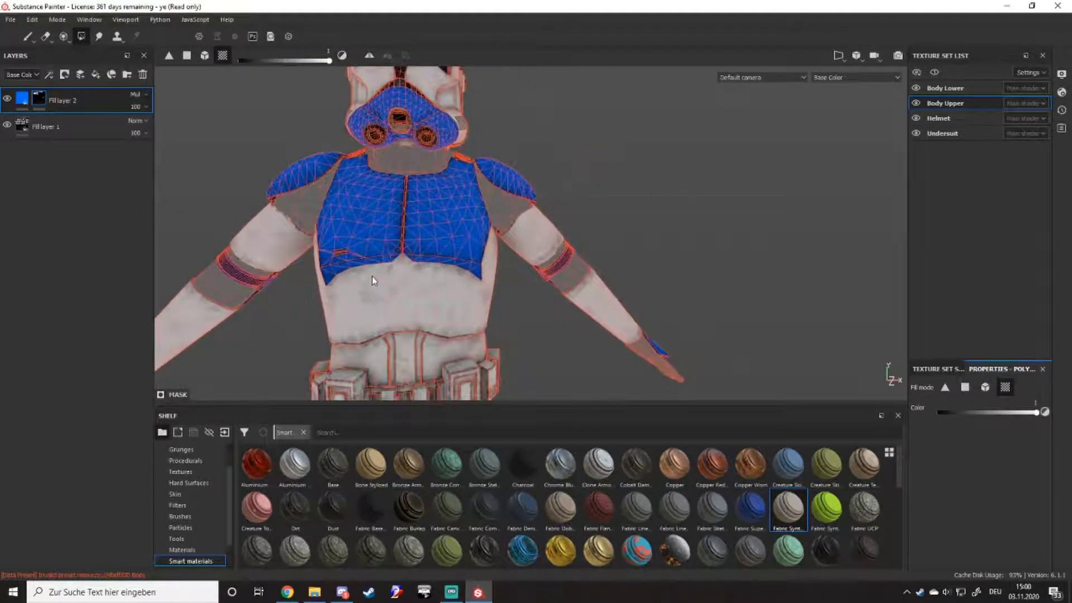
key(m)
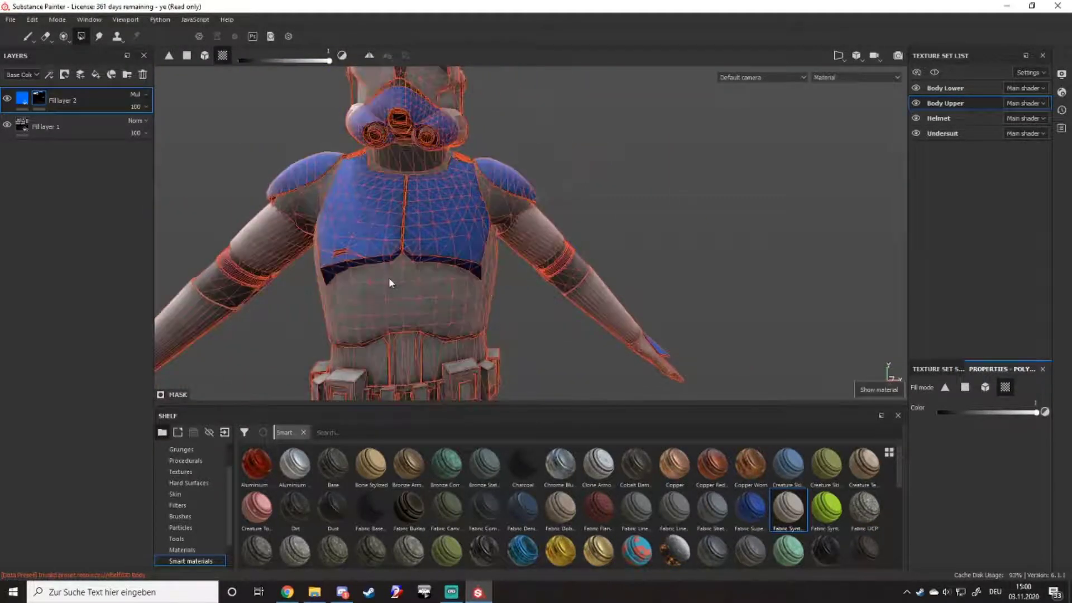
- Examine the whole trooper from boots to helmet, checking the chest plate edges and the visor up close
click(27, 37)
alt+drag(329, 147, 340, 181)
scroll(401, 324, down, 5)
alt+middle_drag(402, 323, 451, 248)
mouse_move(451, 248)
alt+mouse_down()
mouse_move(710, 234)
mouse_move(451, 233)
alt+mouse_up()
scroll(451, 234, up, 5)
alt+middle_drag(463, 198, 460, 310)
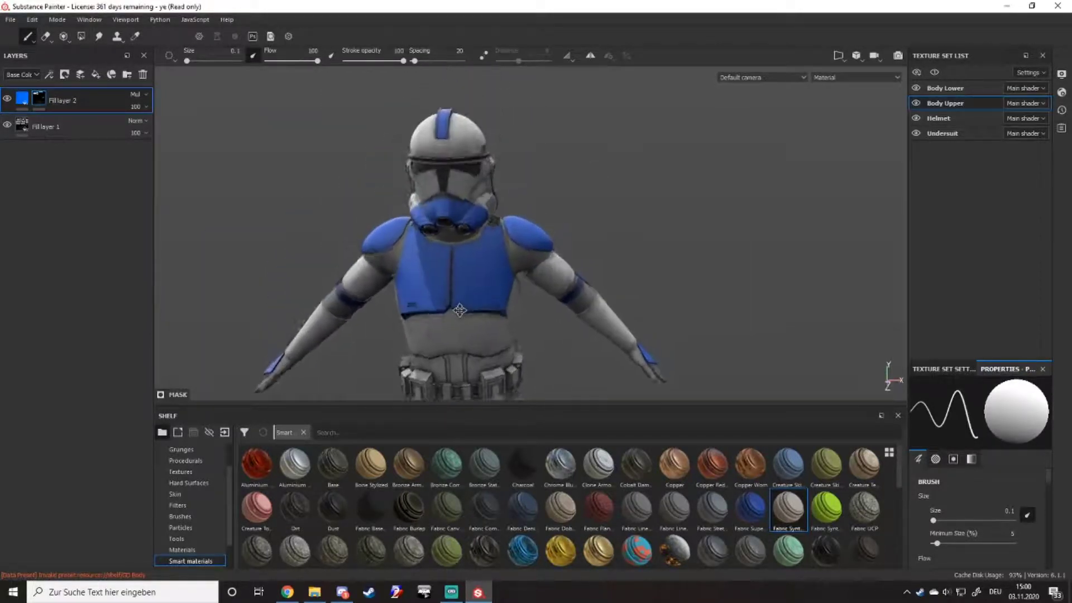
scroll(460, 311, up, 10)
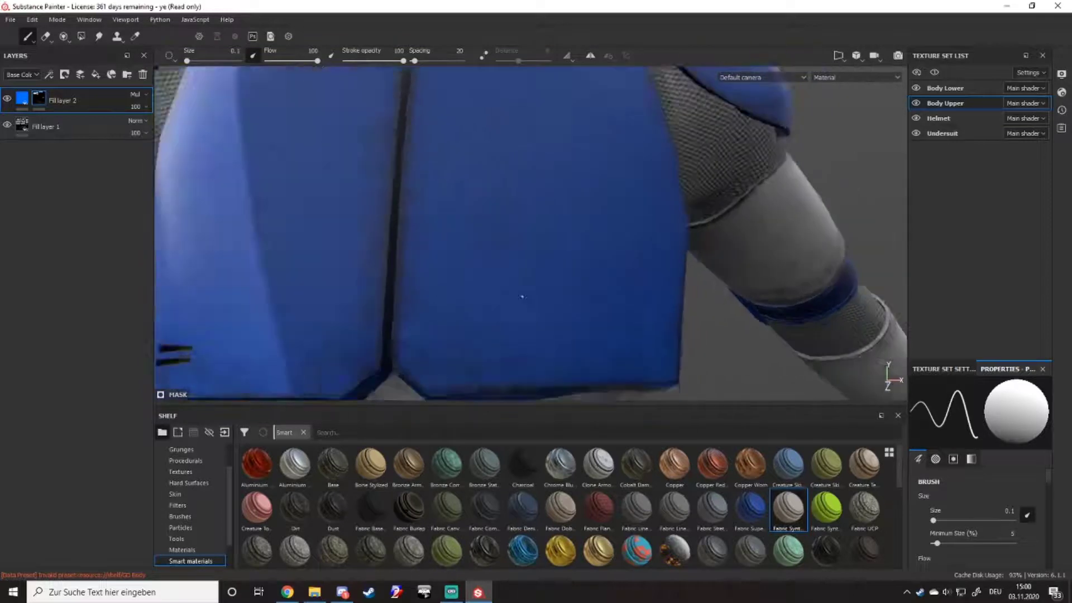
scroll(522, 296, down, 10)
alt+drag(522, 296, 295, 296)
alt+middle_drag(296, 296, 176, 268)
alt+drag(558, 257, 462, 251)
alt+middle_drag(463, 251, 415, 98)
alt+drag(235, 234, 431, 234)
scroll(431, 234, down, 2)
alt+middle_drag(431, 235, 530, 159)
scroll(485, 217, up, 3)
scroll(449, 251, down, 5)
alt+drag(449, 251, 475, 251)
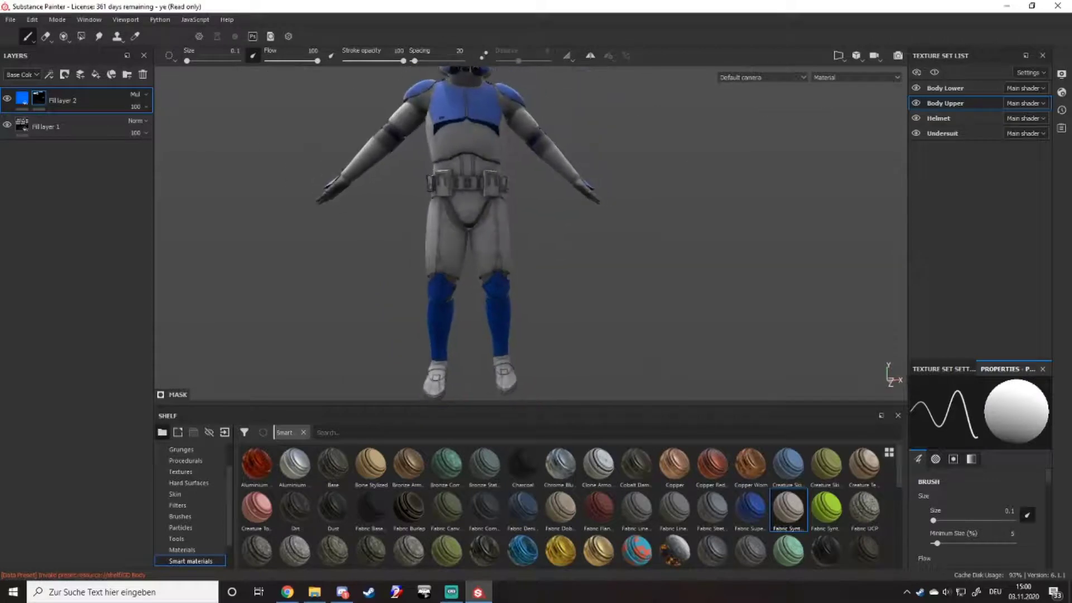
alt+middle_drag(496, 199, 475, 301)
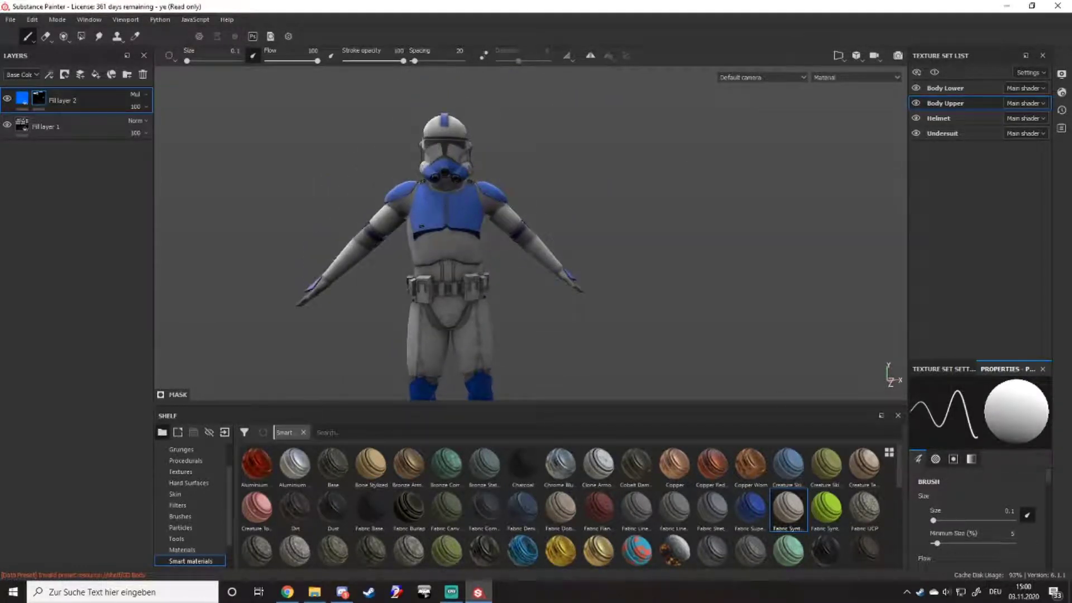
scroll(447, 235, up, 2)
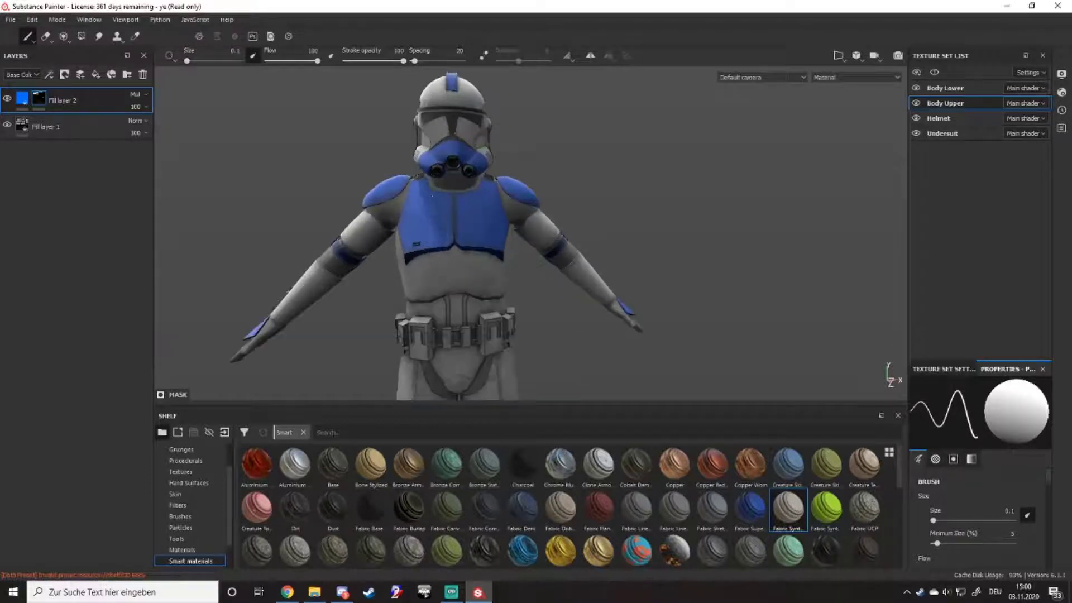
scroll(481, 127, up, 6)
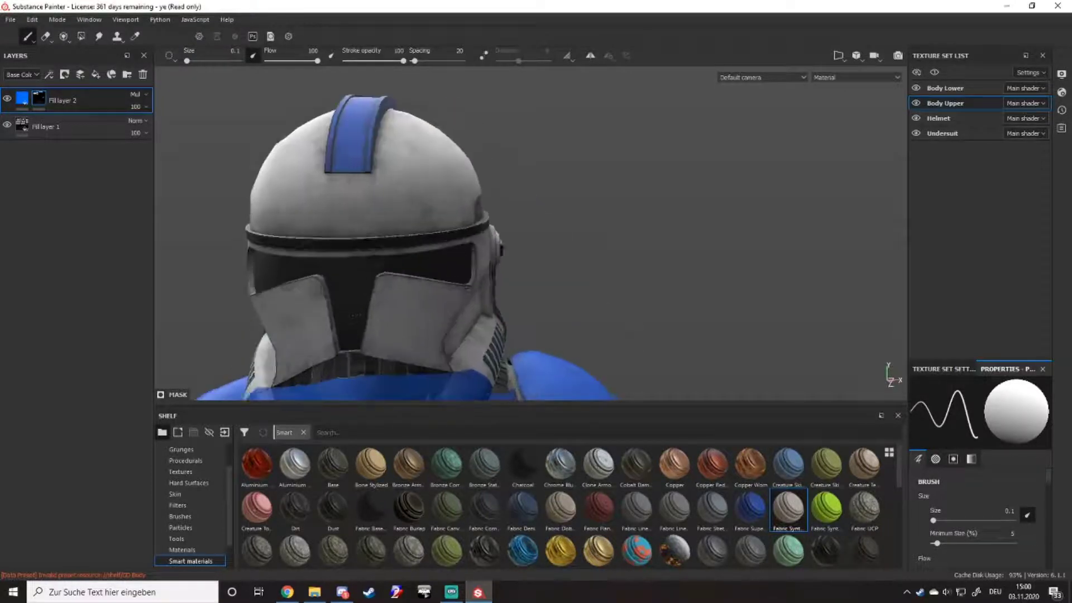
alt+middle_drag(333, 309, 403, 272)
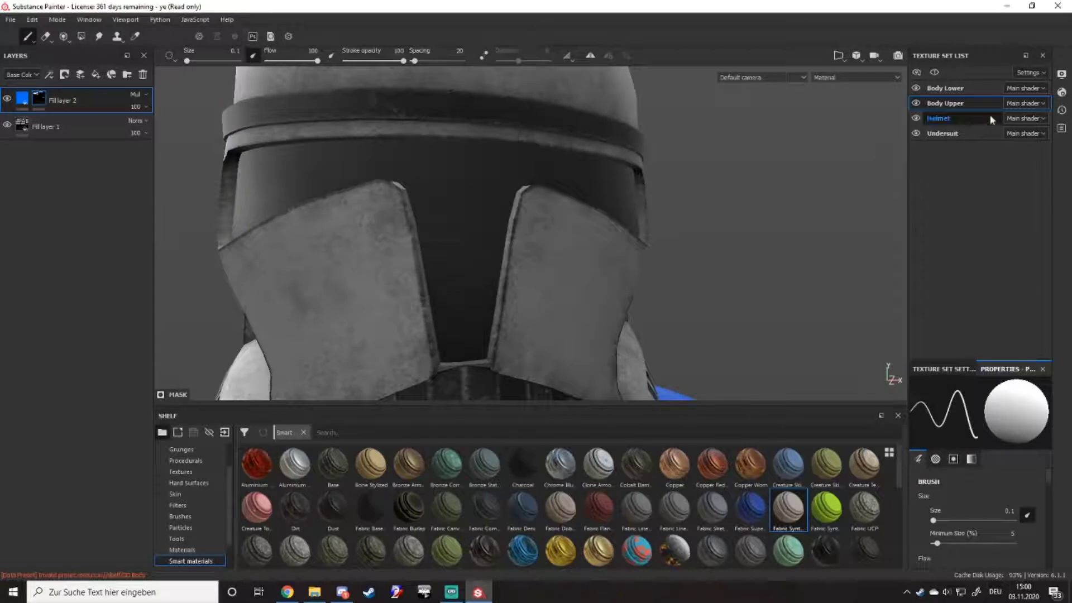
- Add a new fill layer above Fill layer 2 in the Helmet texture set and give it a black mask
click(971, 120)
scroll(537, 229, up, 4)
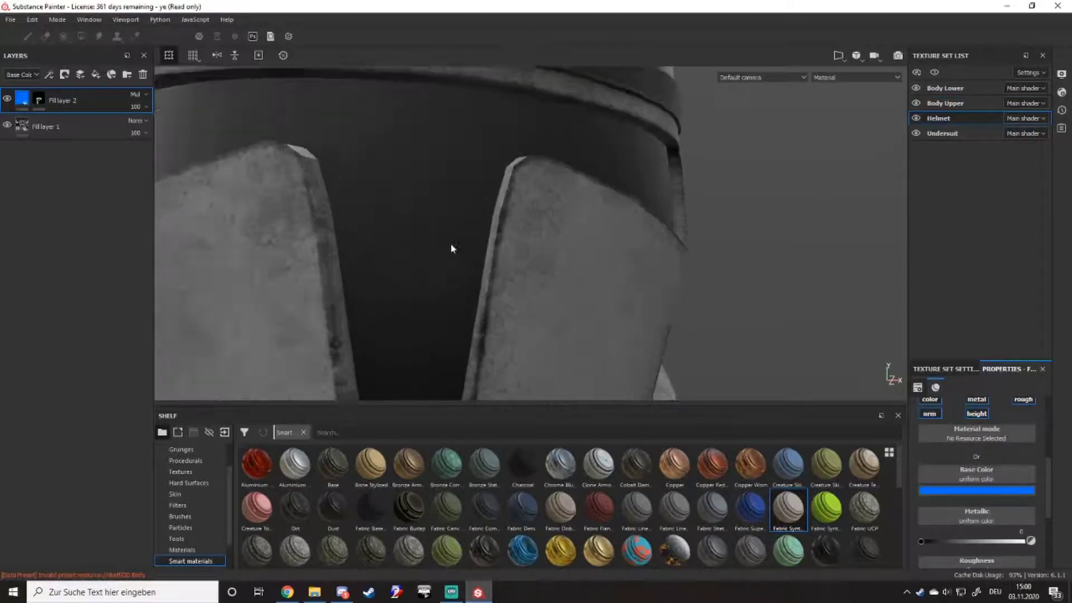
scroll(587, 280, down, 3)
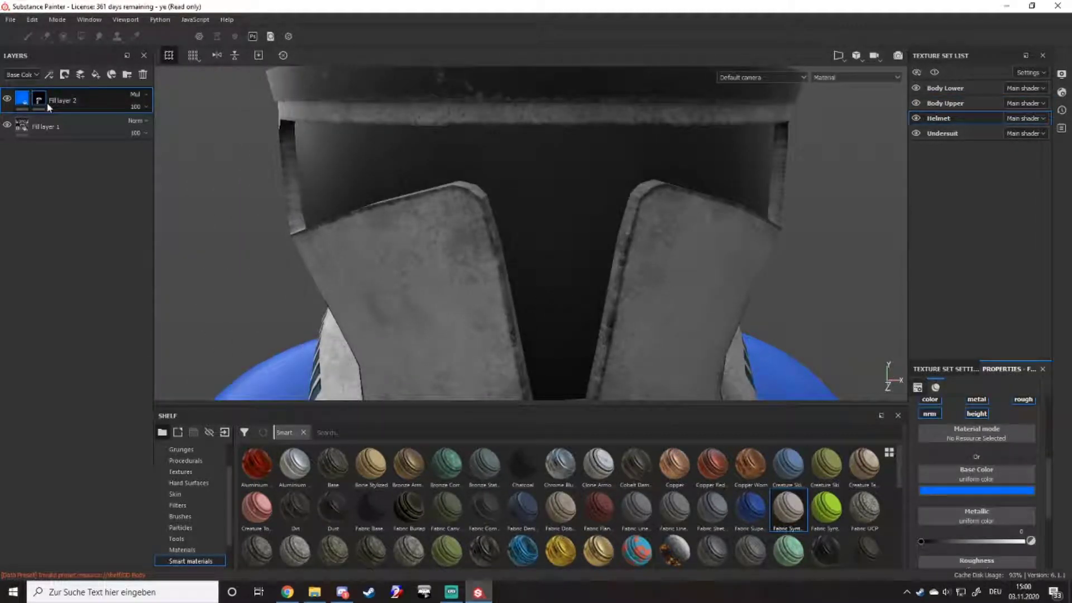
mouse_move(48, 106)
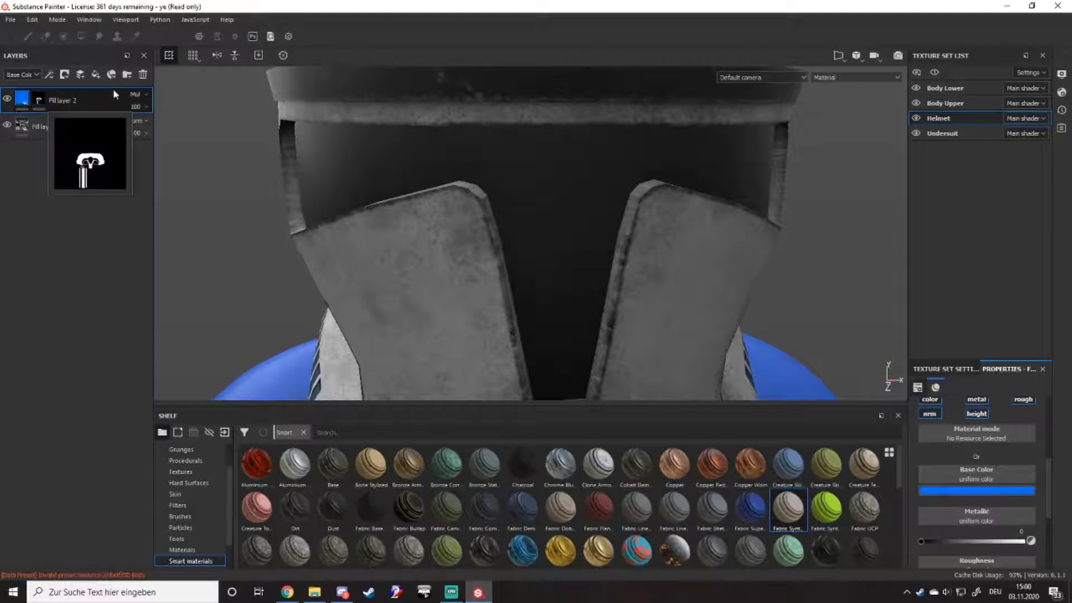
scroll(538, 275, down, 3)
scroll(536, 284, up, 4)
click(96, 75)
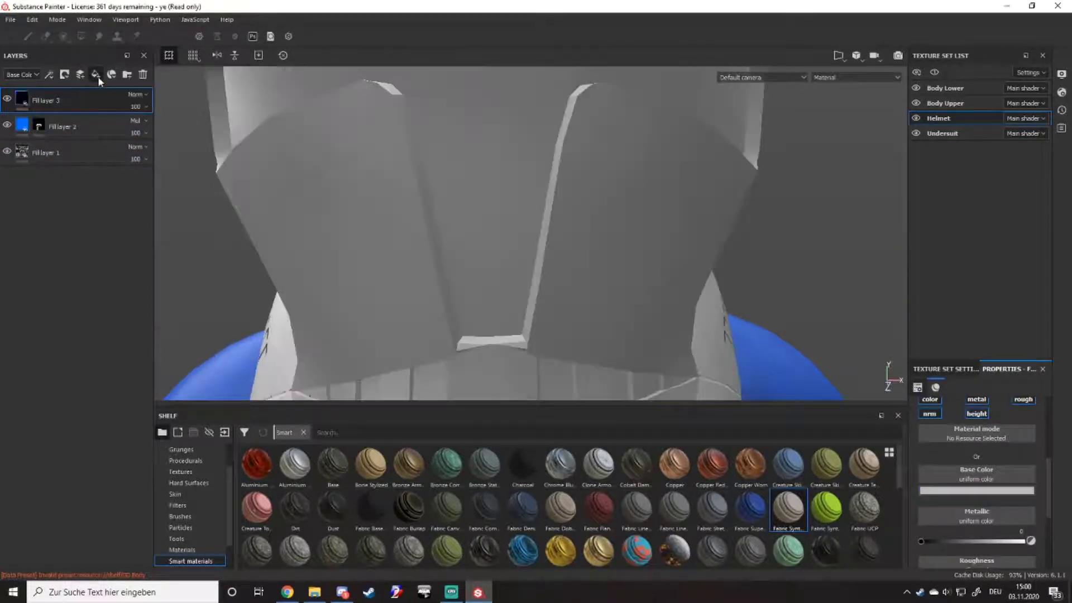
scroll(354, 201, down, 2)
right_click(54, 130)
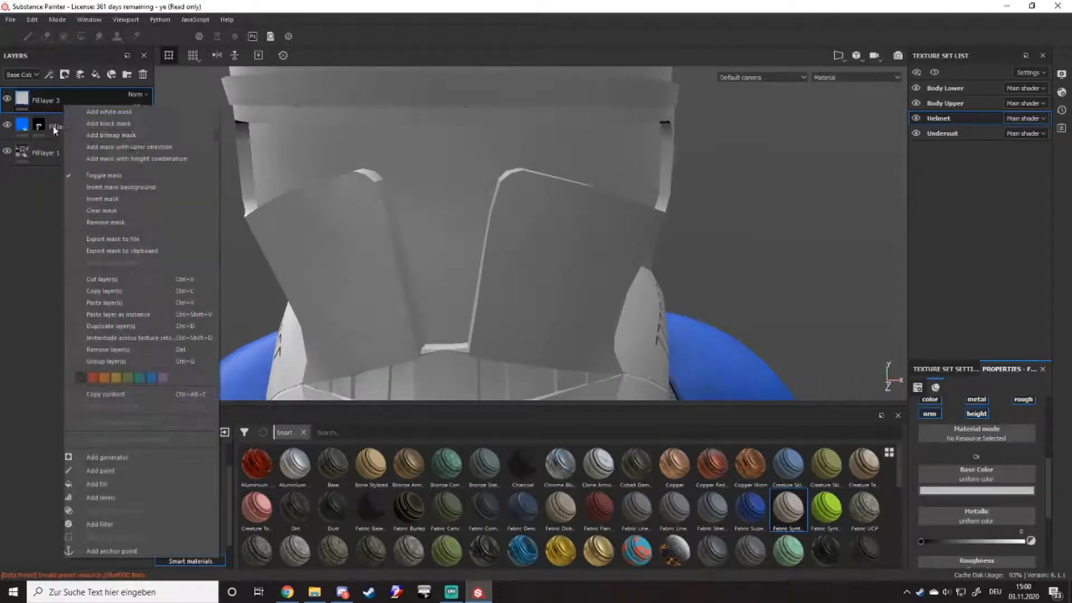
click(144, 123)
click(22, 98)
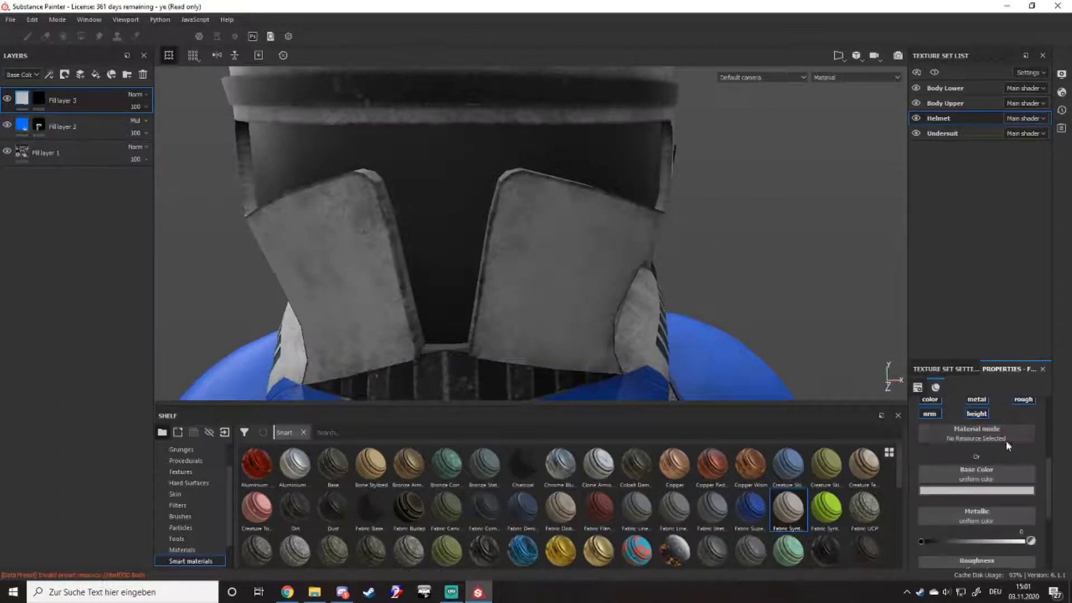
- Set the base color of Fill layer 3 in the Helmet texture set to bright red
click(985, 492)
drag(976, 414, 1004, 358)
click(42, 100)
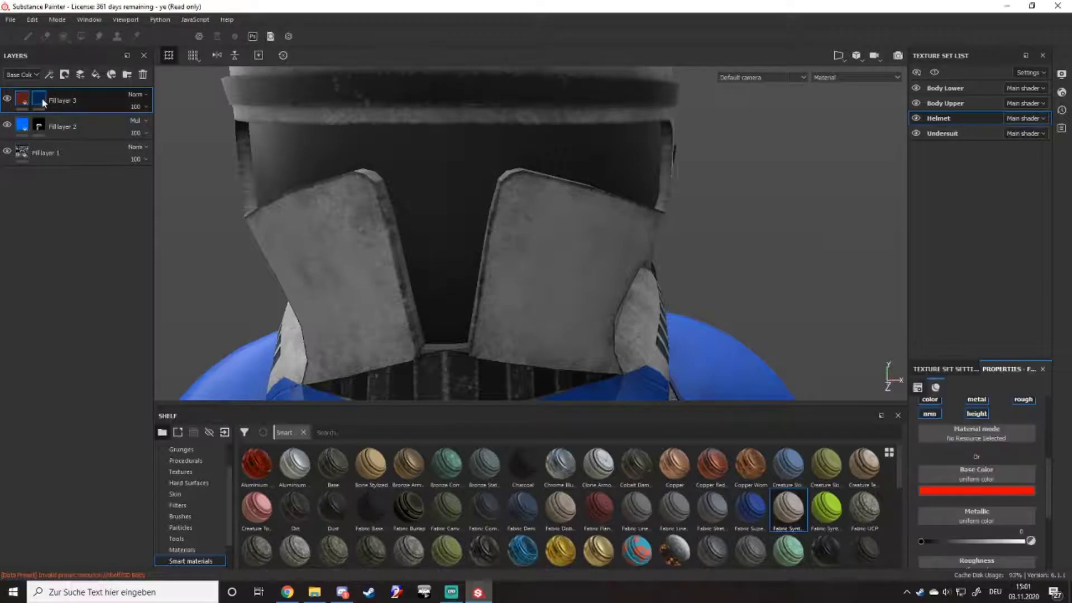
- Use Polygon Fill in UV chunk mode to reveal the visor in Fill layer 3's black mask
click(39, 100)
click(81, 37)
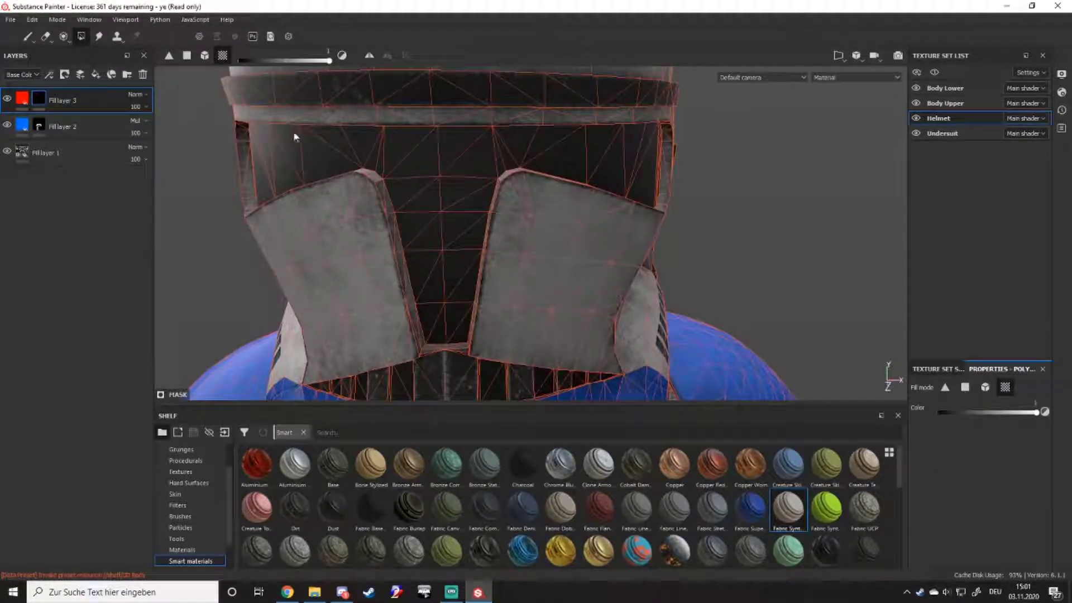
click(412, 178)
alt+drag(412, 177, 513, 269)
alt+right_drag(512, 265, 449, 334)
drag(710, 159, 179, 361)
key(ctrl+z)
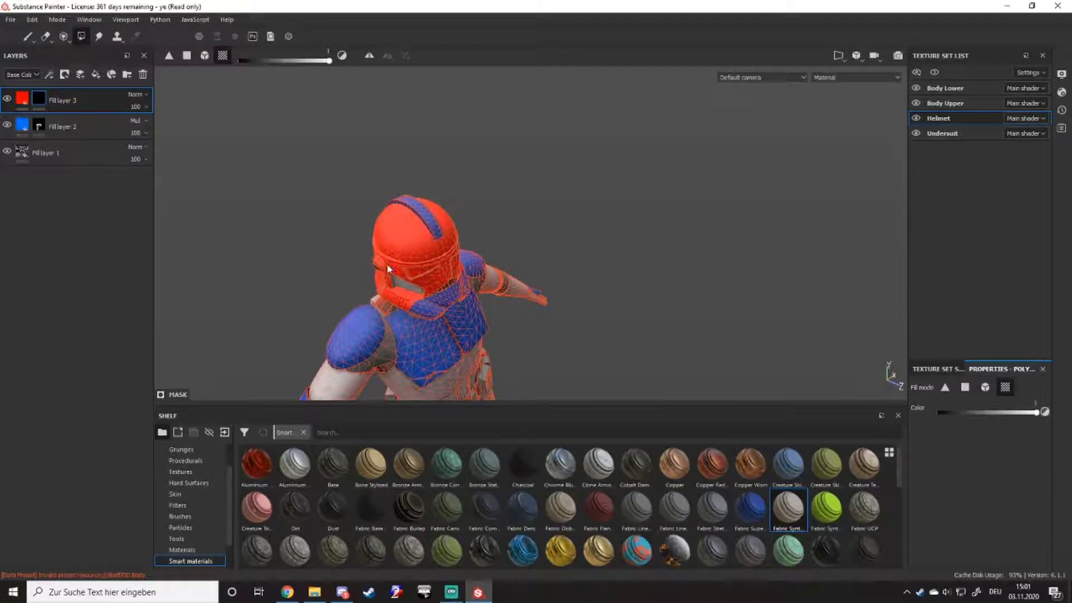
- Examine the visor's mask fill in the 2D, split and 3D views, checking its edges from the front
key(F2)
scroll(711, 159, down, 4)
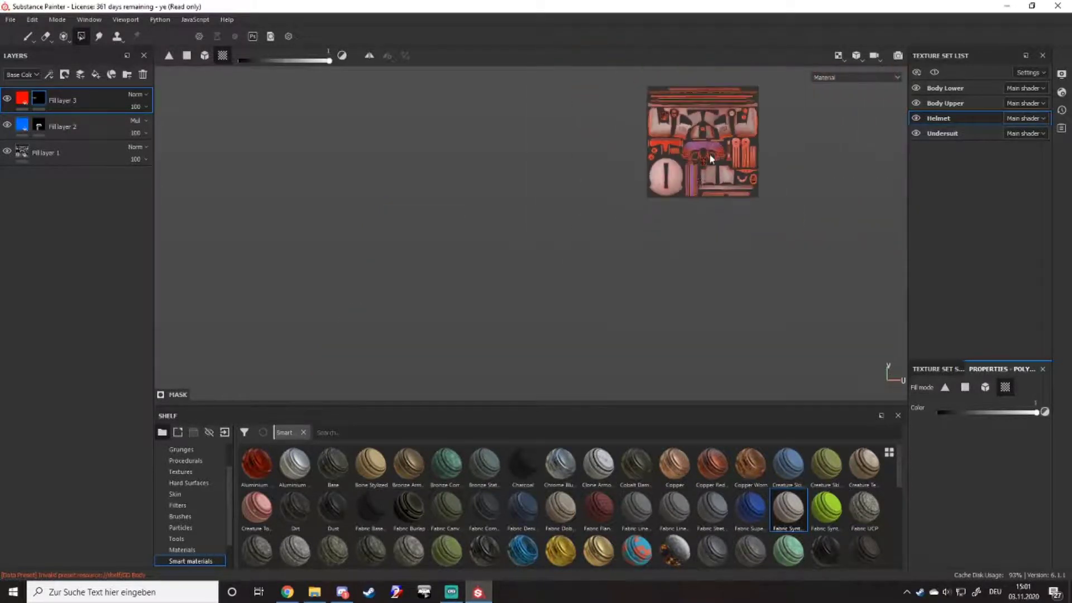
key(F1)
scroll(268, 265, up, 4)
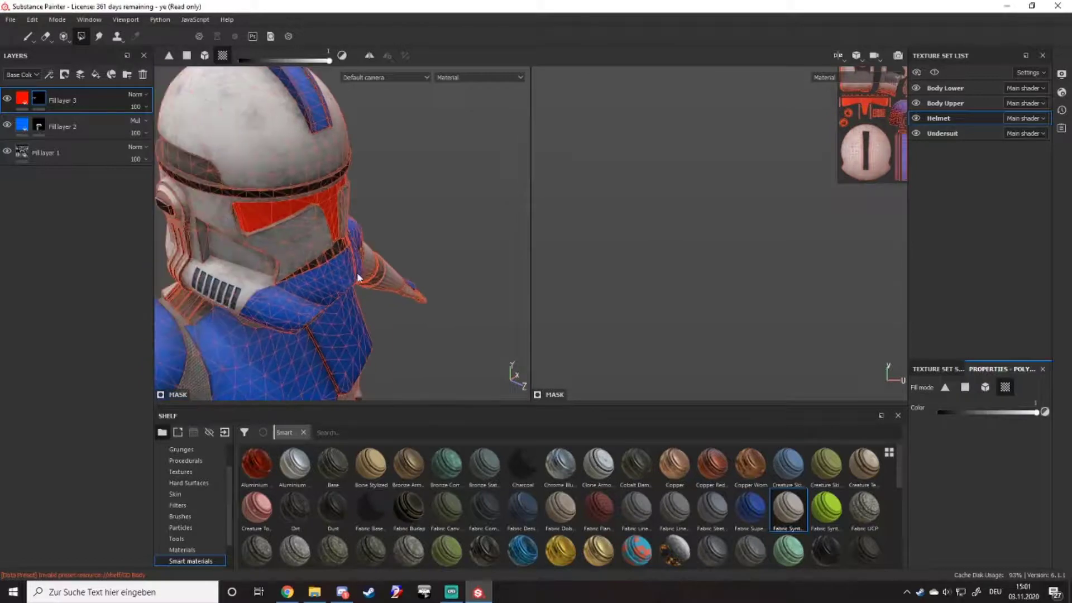
key(F3)
alt+drag(357, 277, 435, 235)
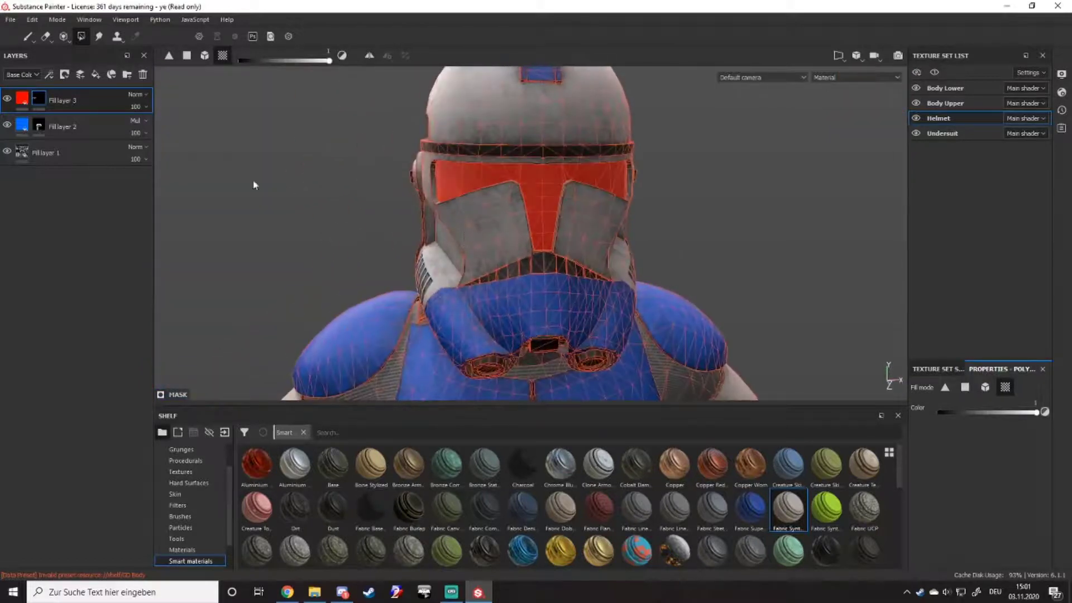
scroll(544, 190, up, 5)
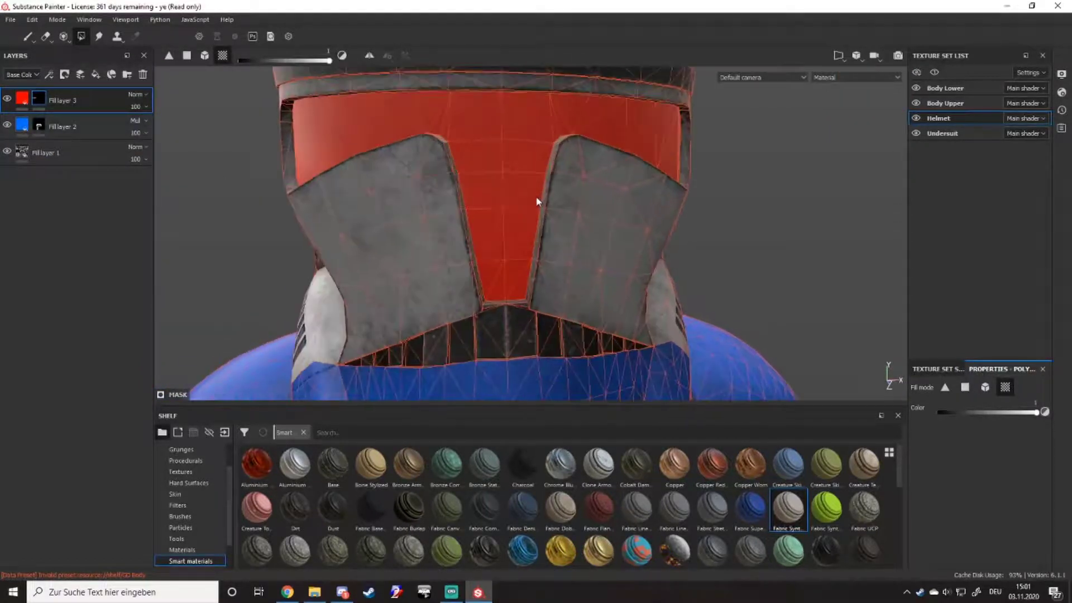
scroll(530, 196, down, 2)
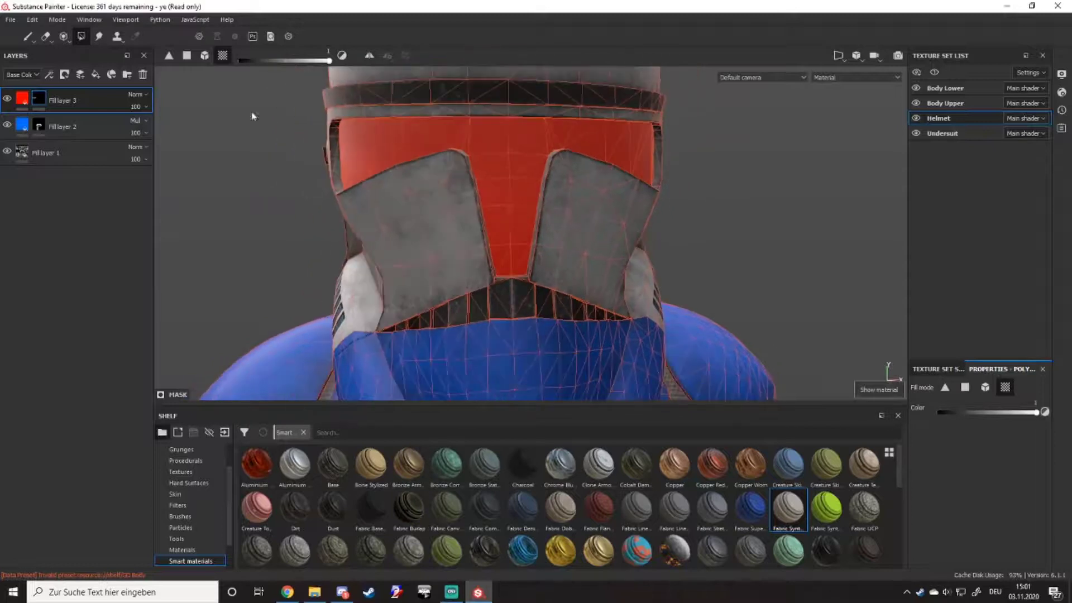
- Inspect the visor's edges without the wireframe in the Base Color channel, from the side and the front
click(31, 34)
scroll(364, 236, up, 2)
scroll(364, 235, up, 2)
alt+drag(364, 235, 634, 234)
key(c)
scroll(634, 229, down, 2)
alt+middle_drag(634, 230, 637, 197)
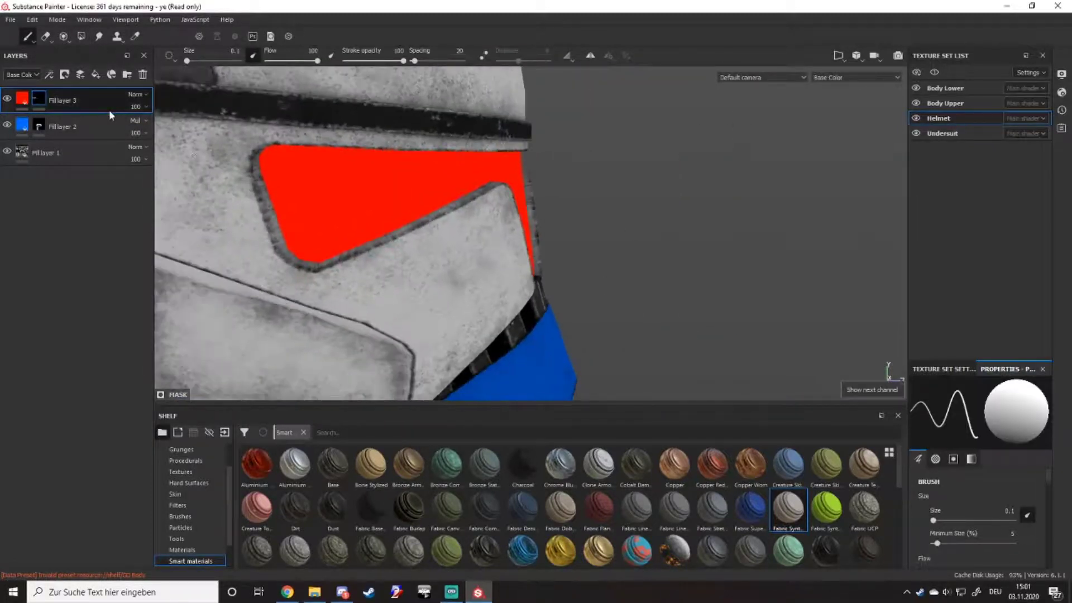
key(f)
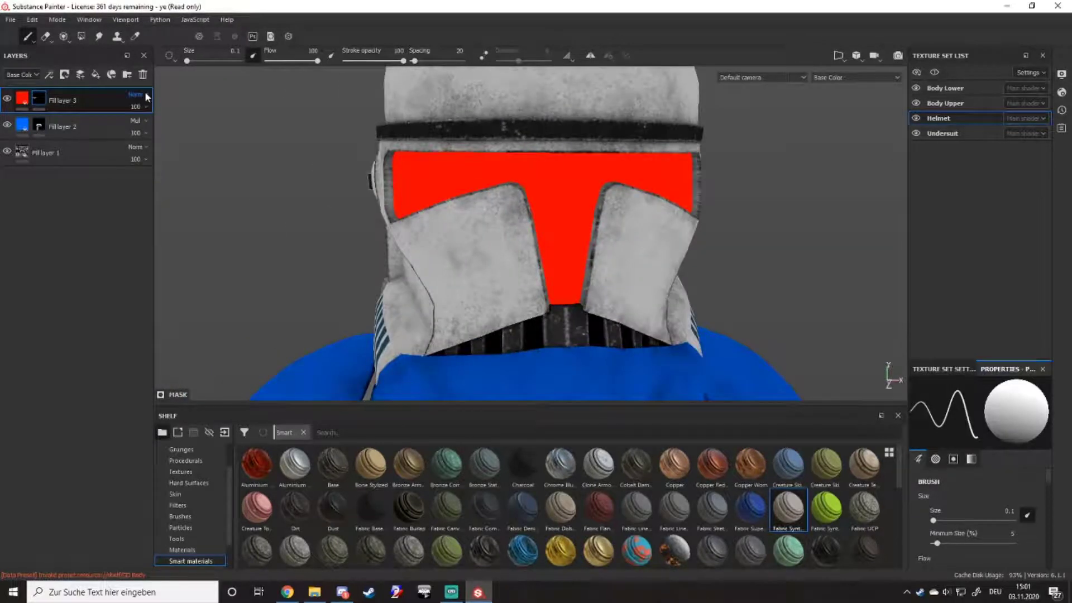
- Try out different blending modes for Fill layer 3's base color on the visor
click(146, 97)
click(143, 103)
scroll(143, 97, down, 5)
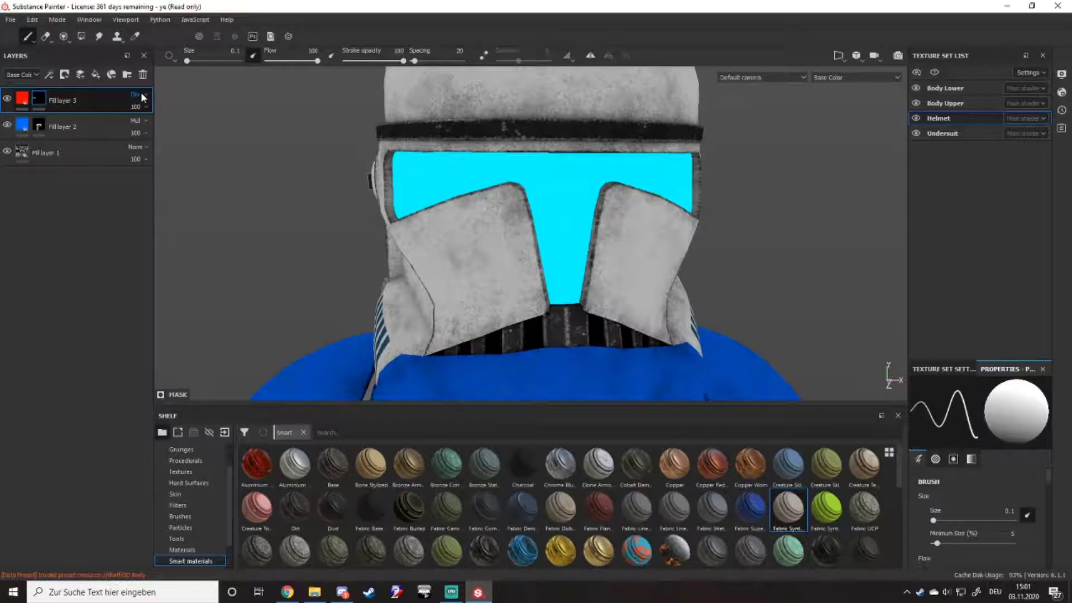